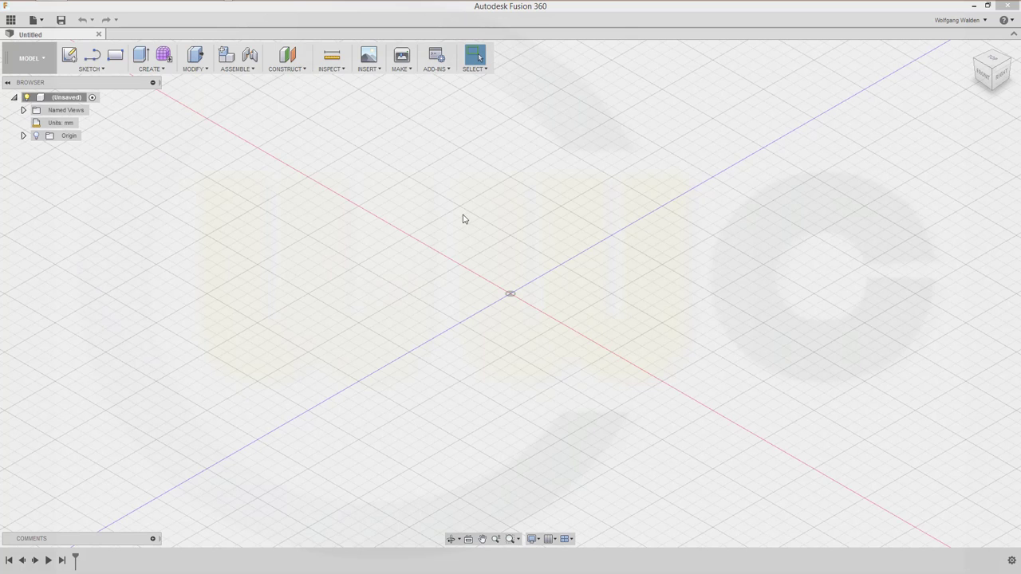
- On the front XY plane, sketch a closed six-line profile with a short step and slanted shoulder
click(69, 54)
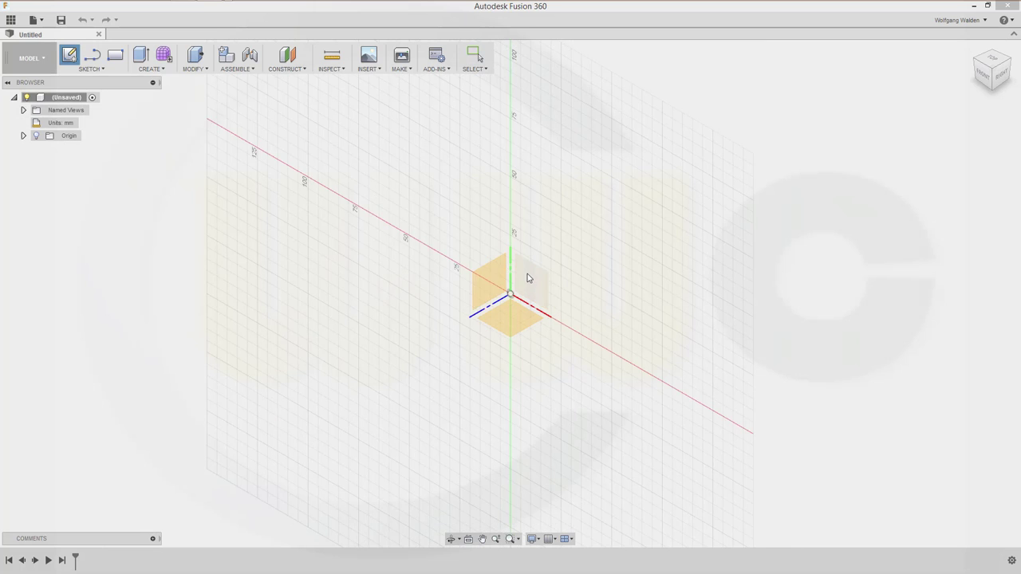
click(527, 274)
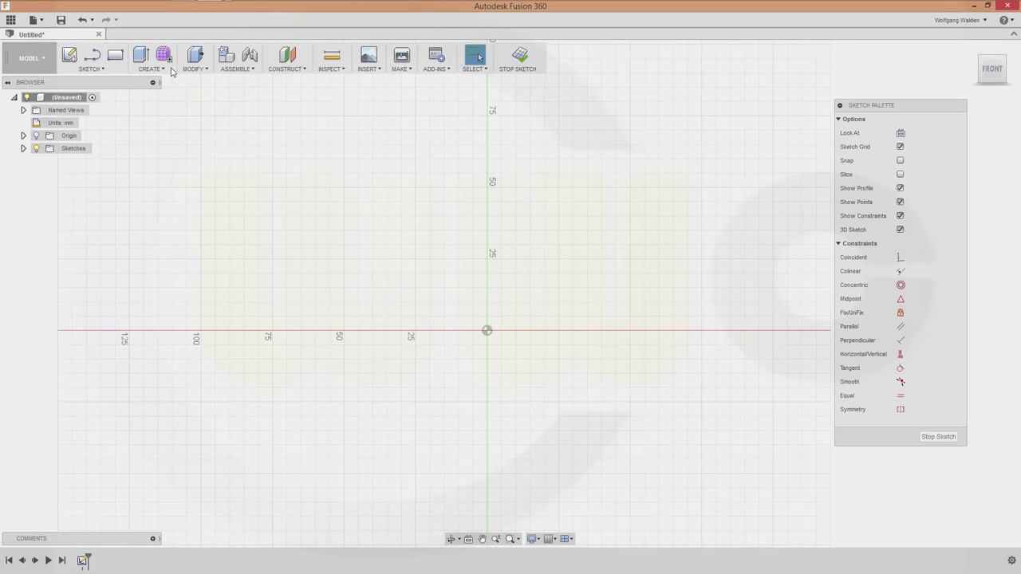
click(93, 55)
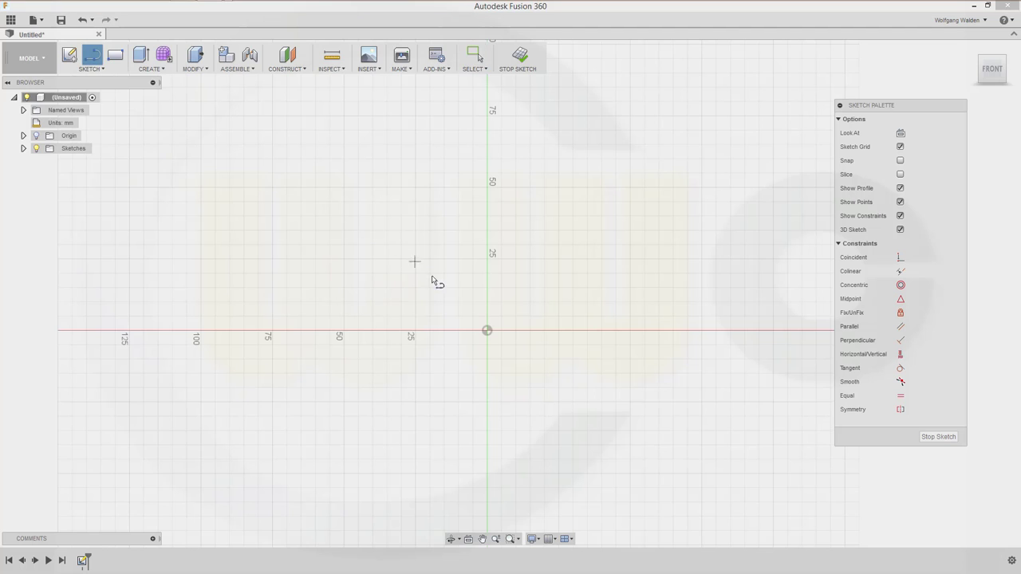
click(550, 307)
click(607, 307)
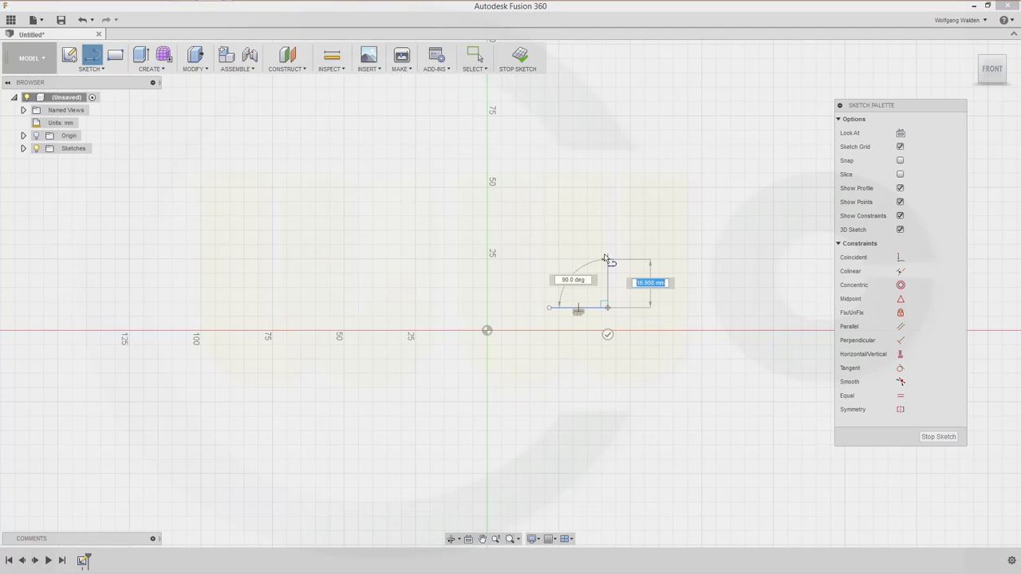
click(607, 253)
click(639, 204)
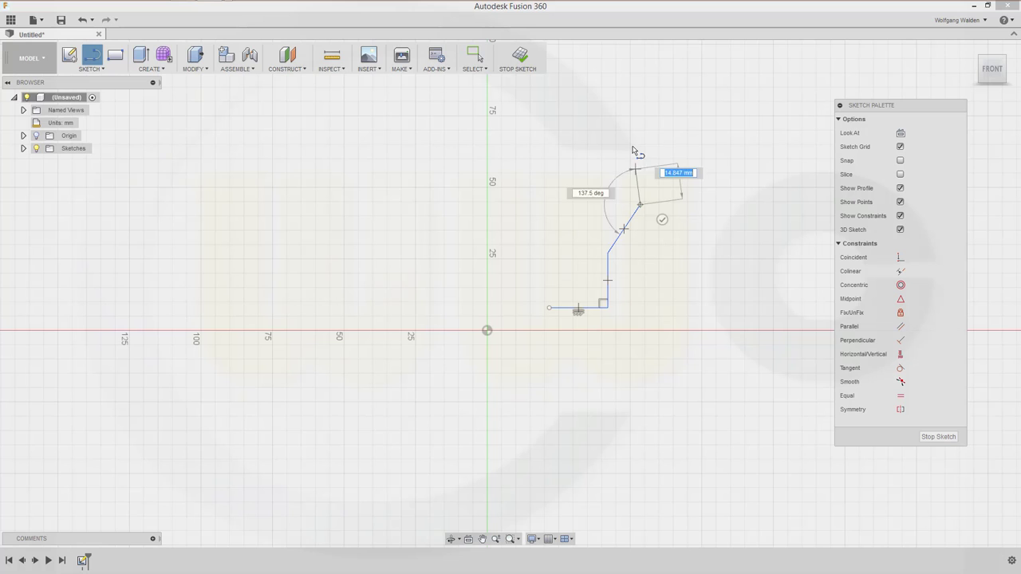
click(639, 145)
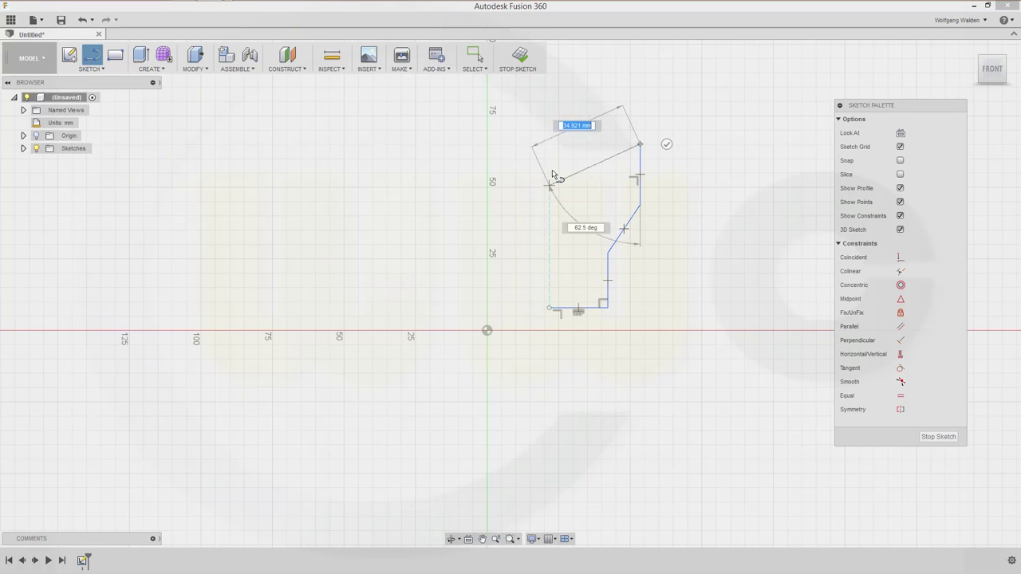
click(550, 145)
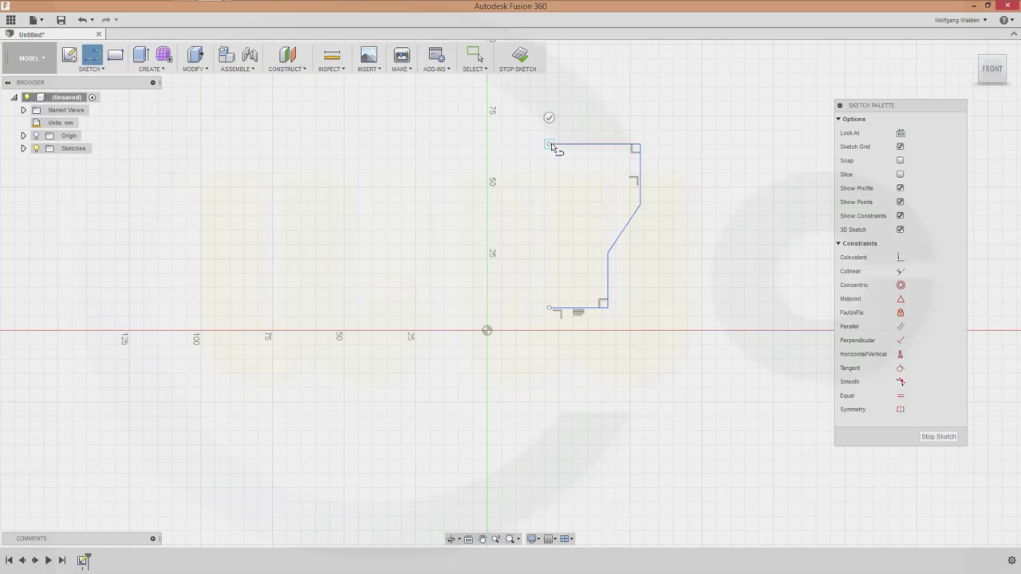
click(551, 308)
key(Escape)
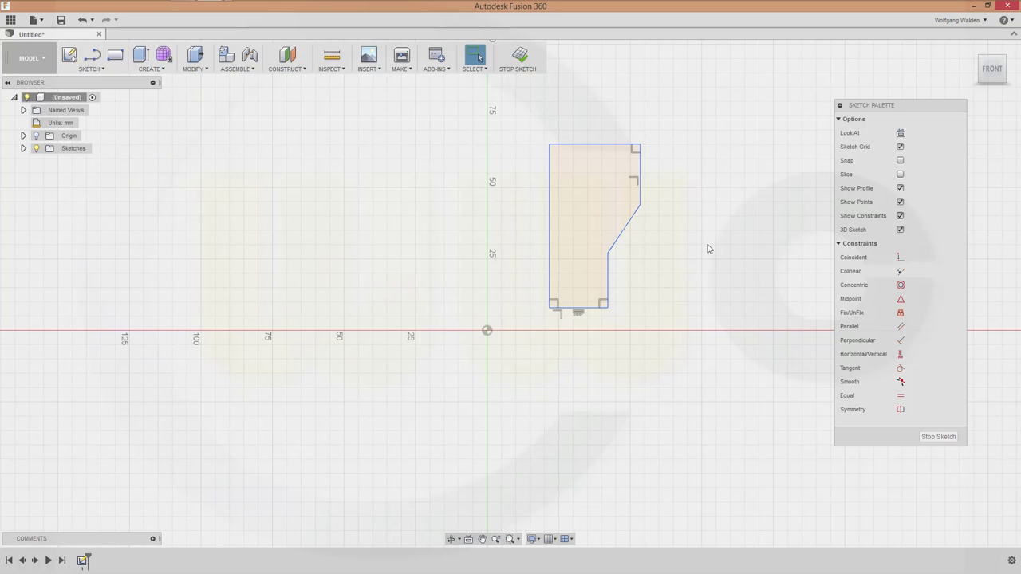
- Add a 60 mm diameter dimension to the profile's upper section
key(d)
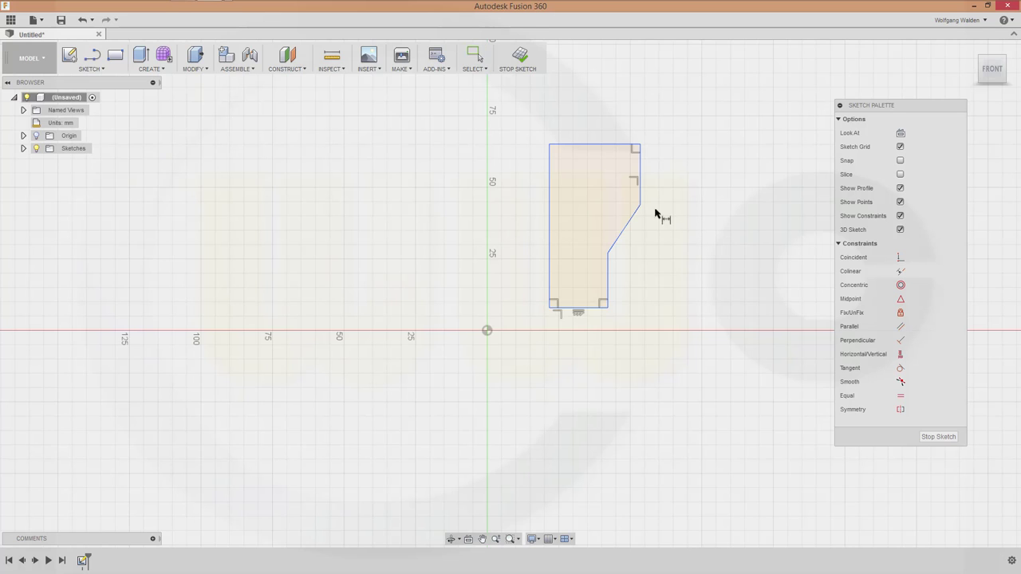
click(549, 176)
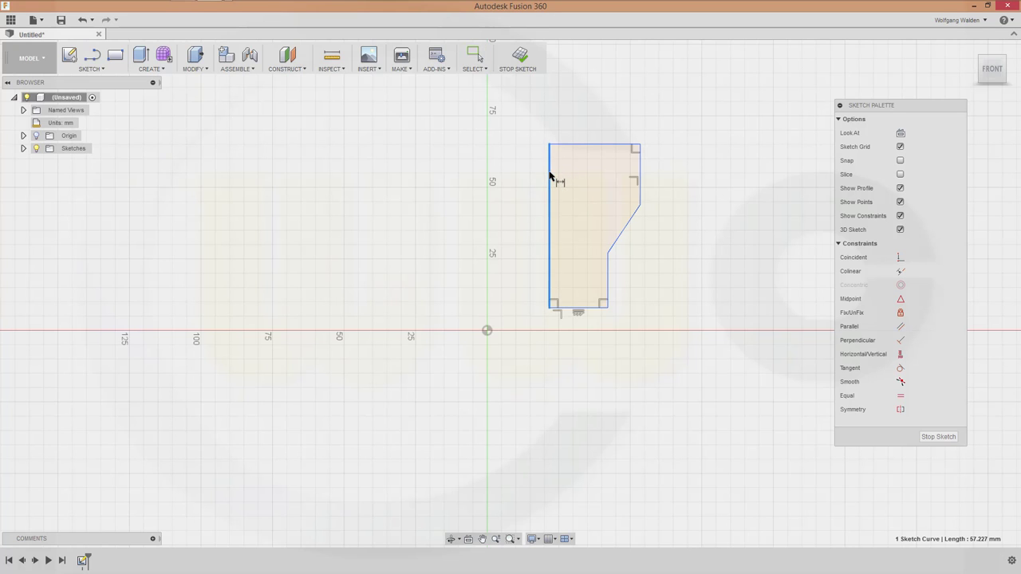
click(640, 165)
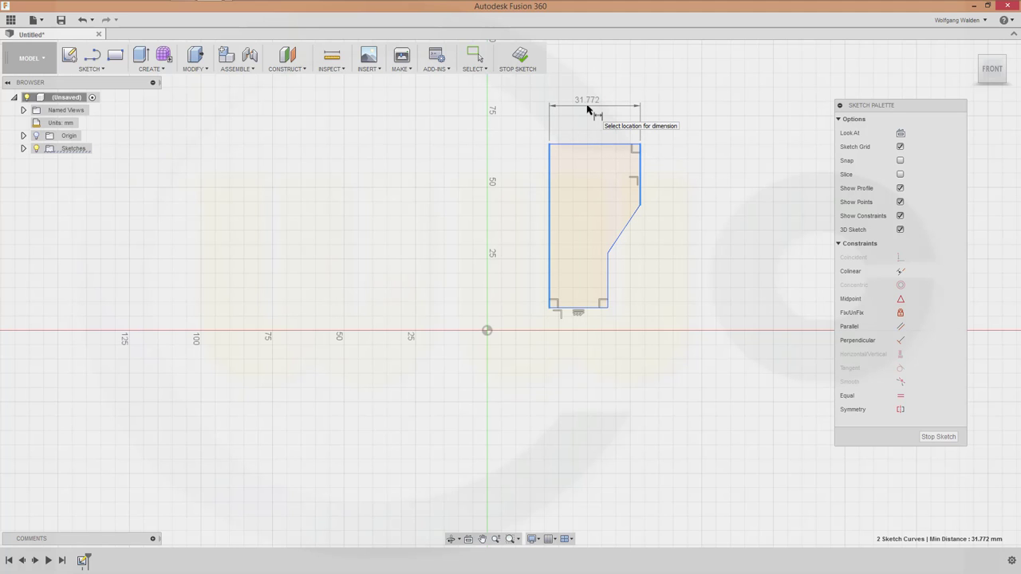
right_click(588, 109)
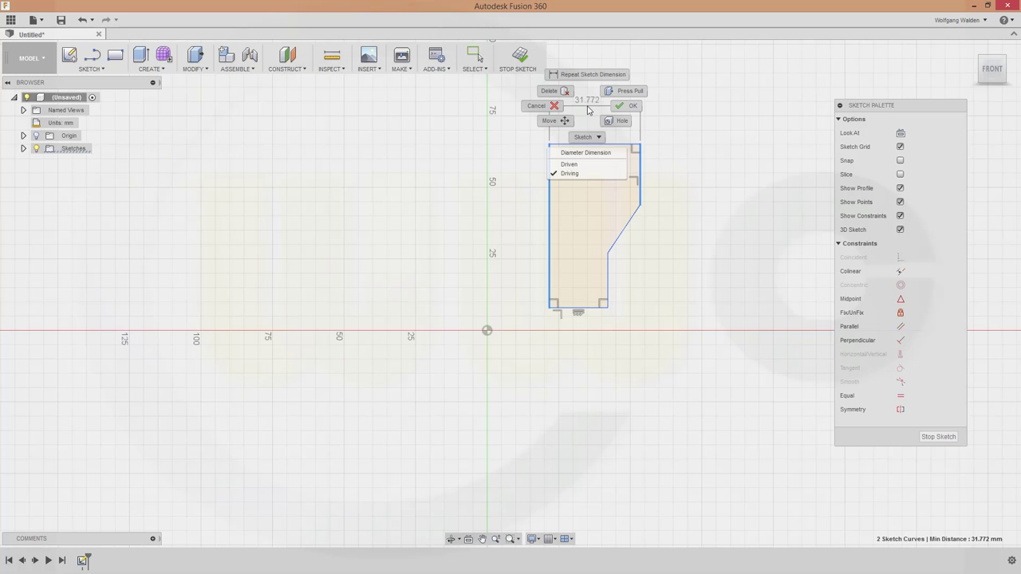
click(586, 153)
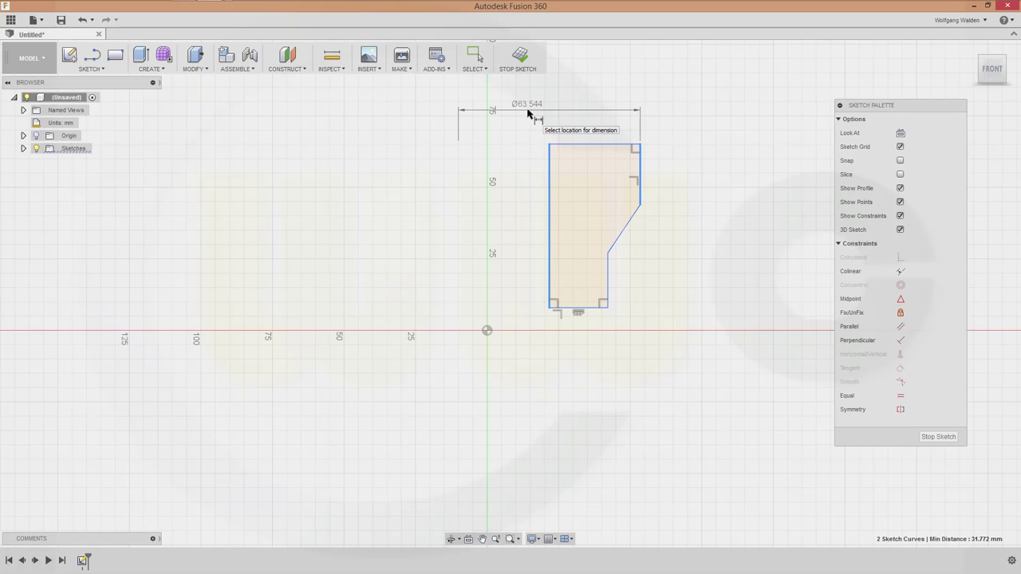
click(533, 111)
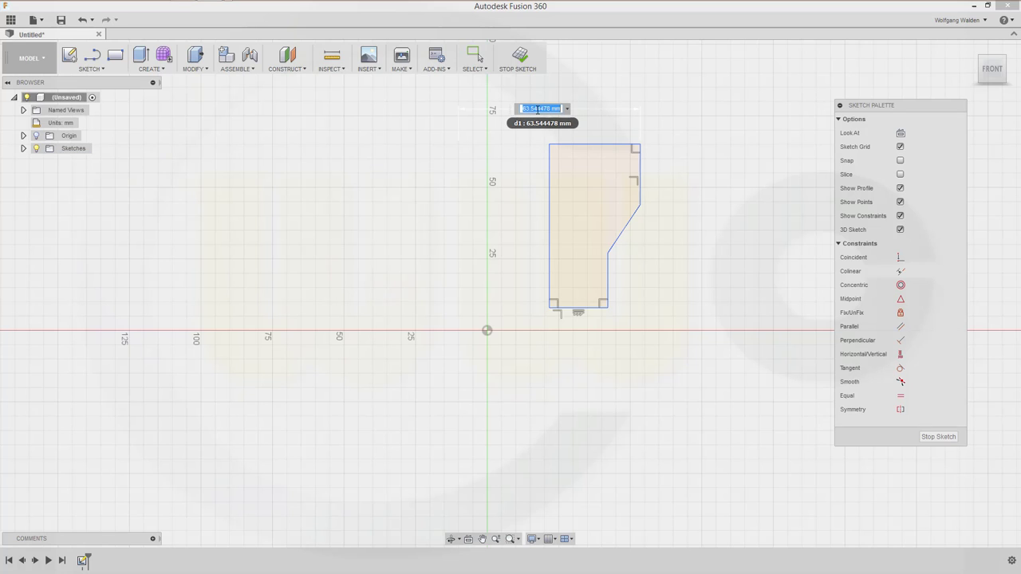
text(80)
key(Return)
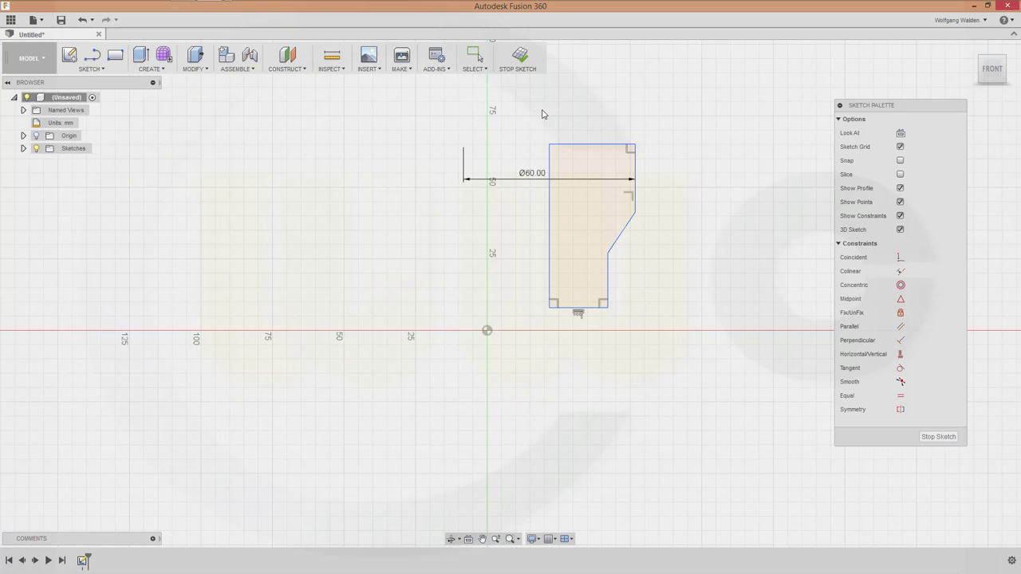
- Add a 50 mm diameter dimension to the profile's lower section
click(550, 284)
click(607, 275)
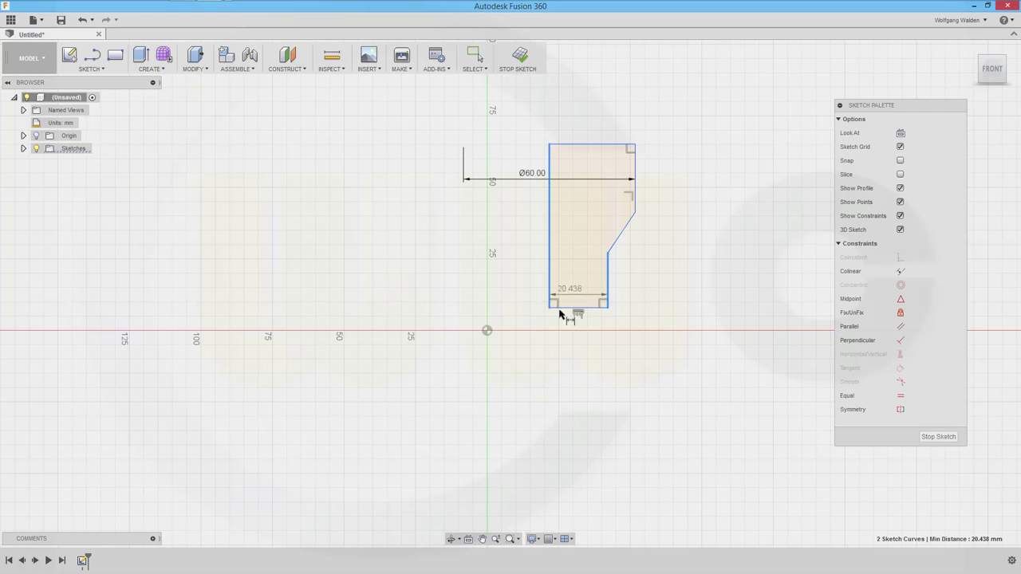
right_click(539, 355)
click(542, 402)
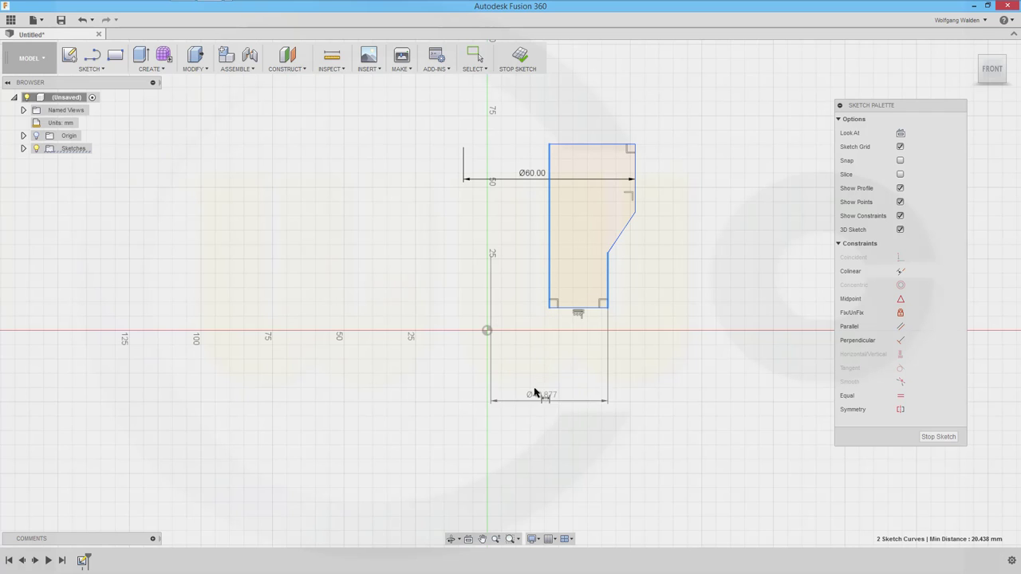
click(519, 372)
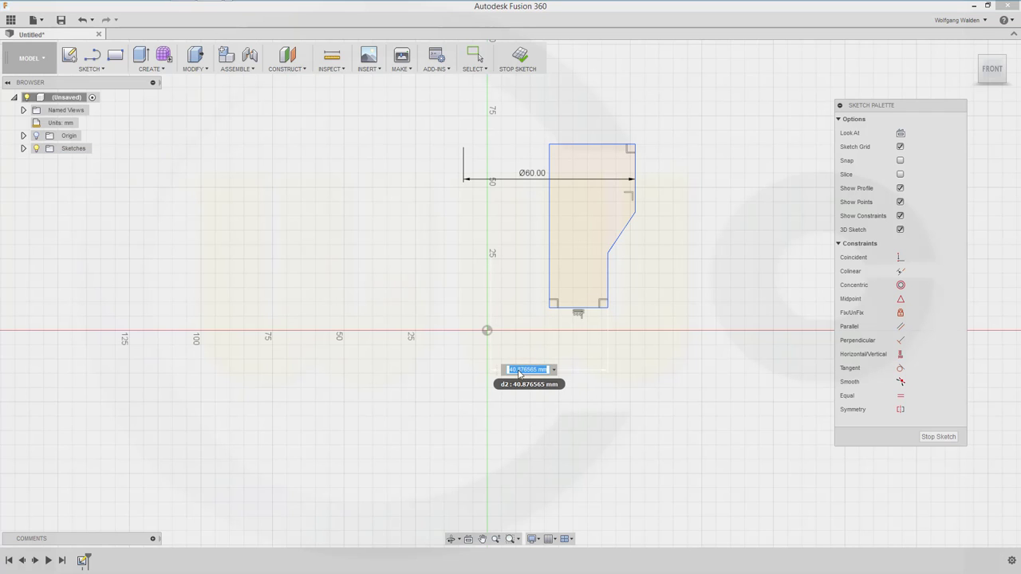
text(50)
key(Return)
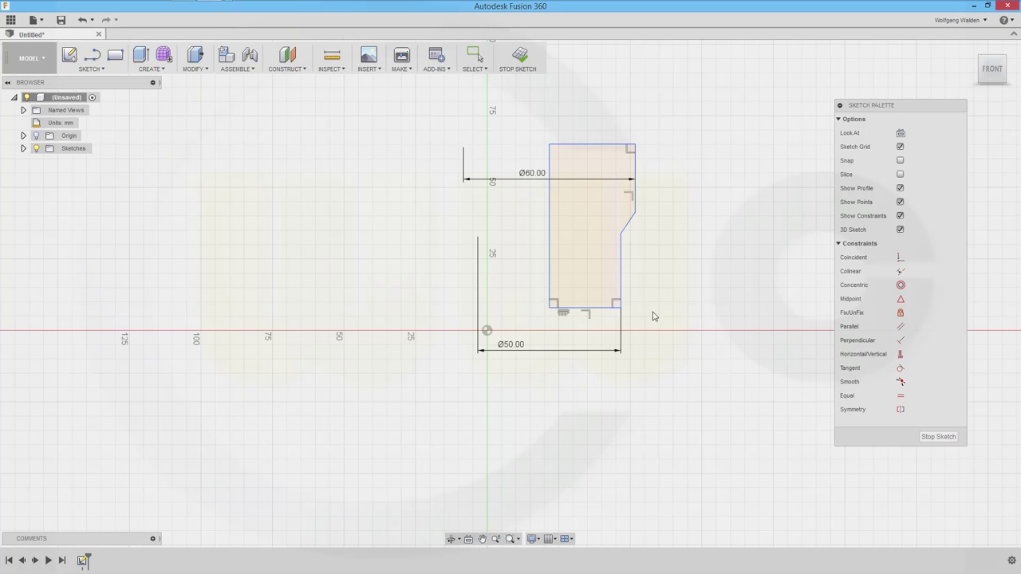
- Dimension the profile's overall height as 60 mm
key(Escape)
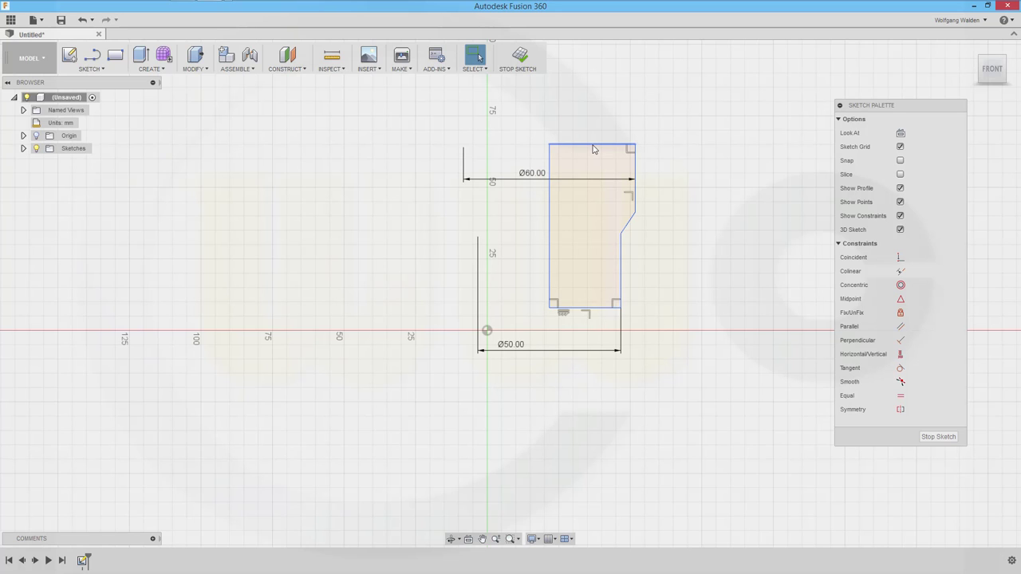
key(d)
click(614, 307)
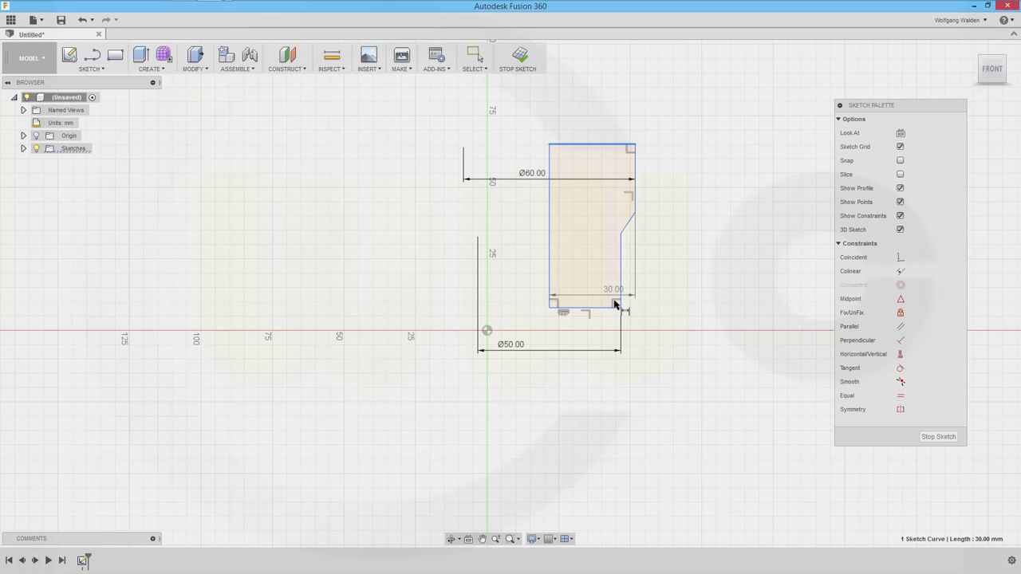
click(604, 309)
click(680, 244)
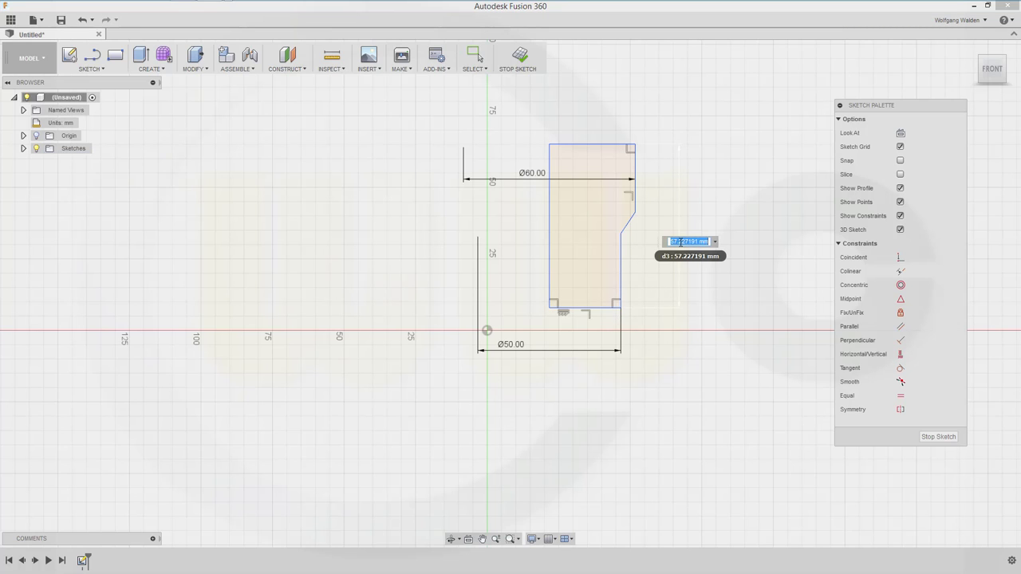
text(60)
key(Return)
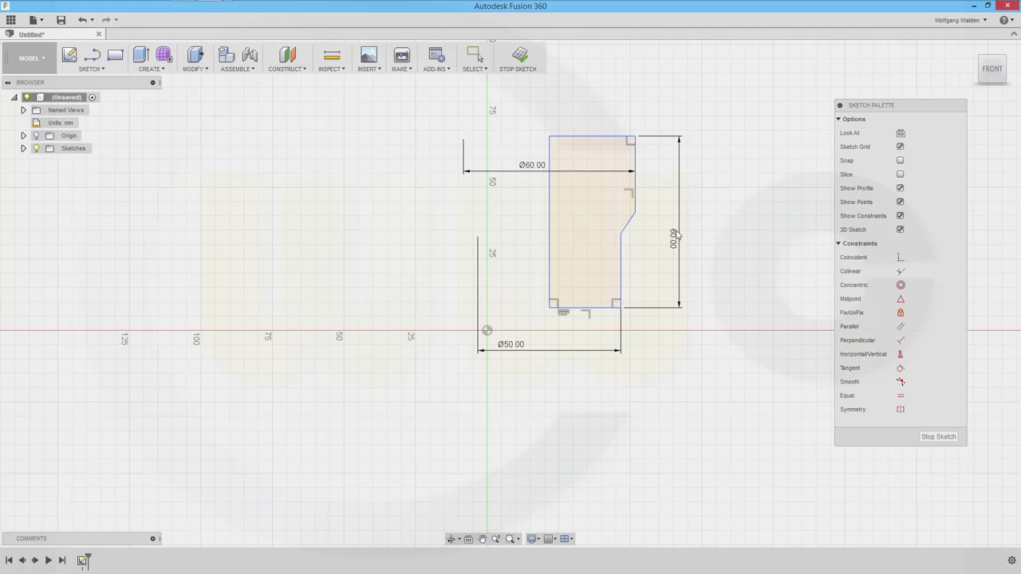
- Set the upper step height to 30 mm
click(598, 136)
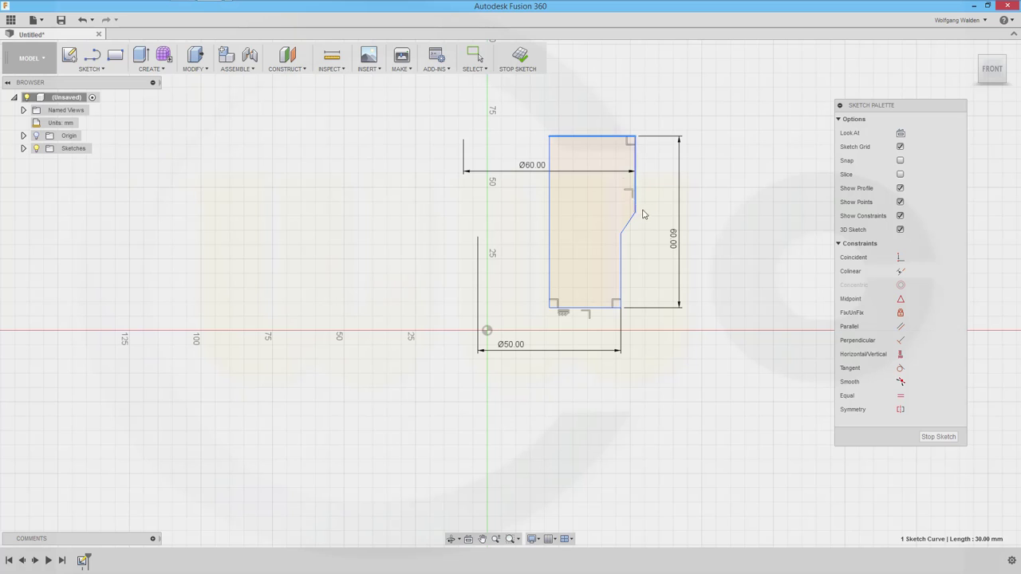
click(636, 191)
click(660, 180)
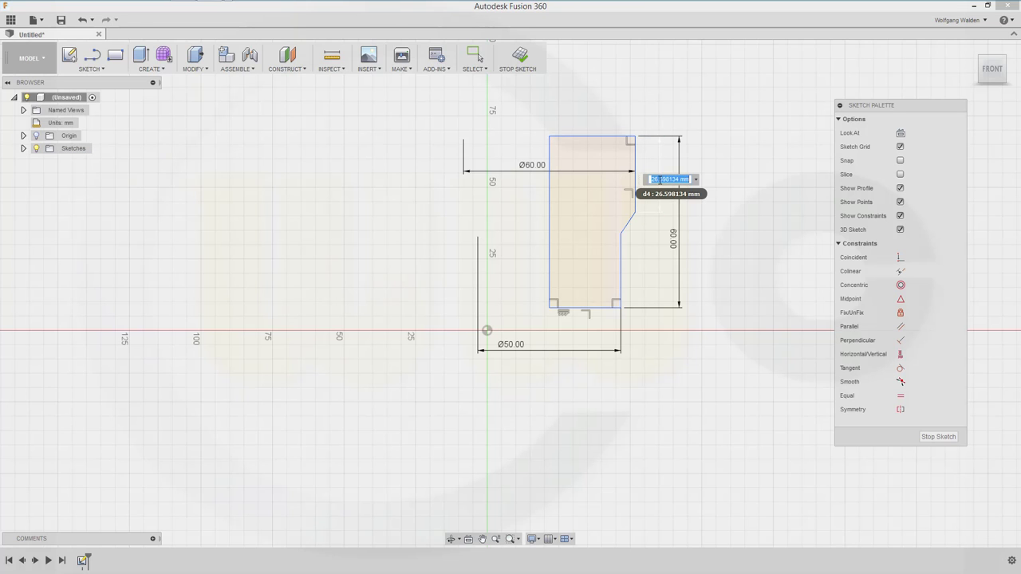
text(30)
key(Return)
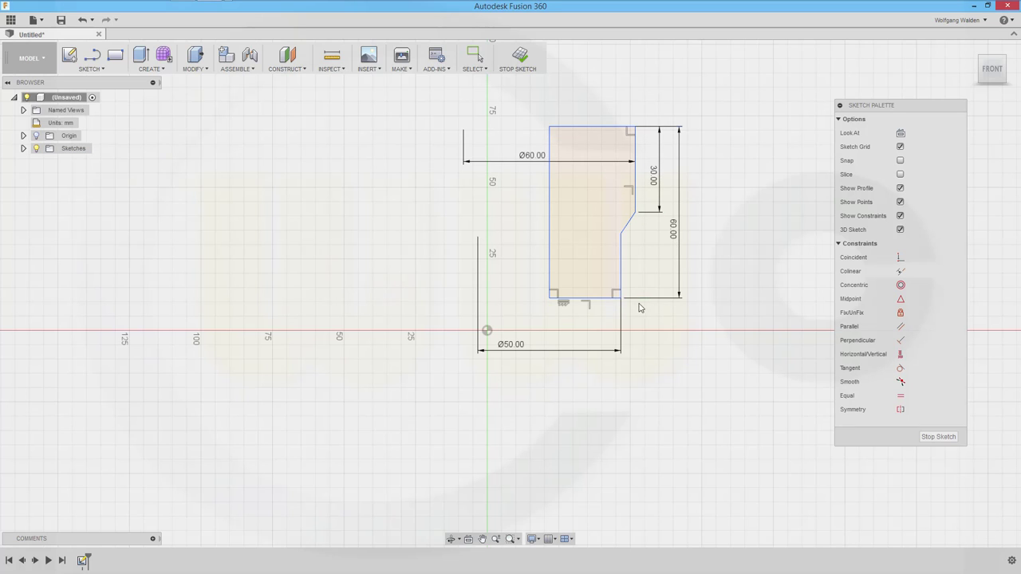
- Set the lower step height to 20 mm, fully constraining the profile
click(593, 300)
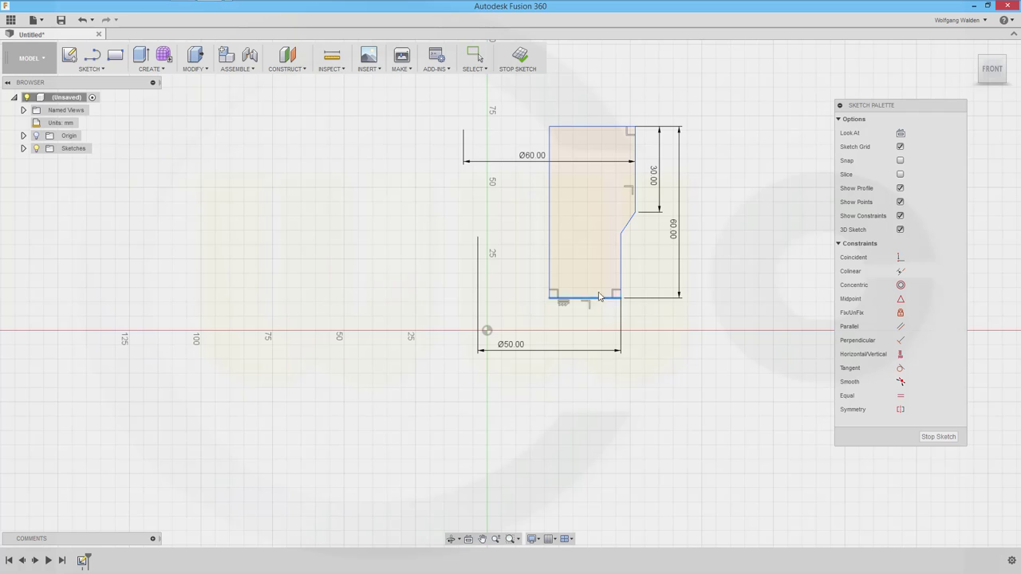
click(621, 234)
key(d)
click(646, 262)
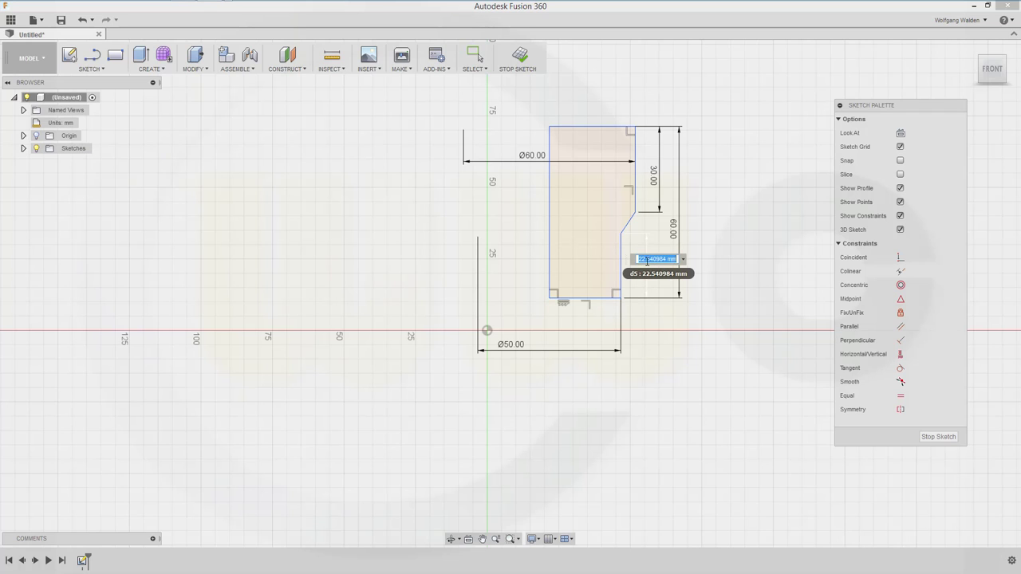
text(20)
key(Return)
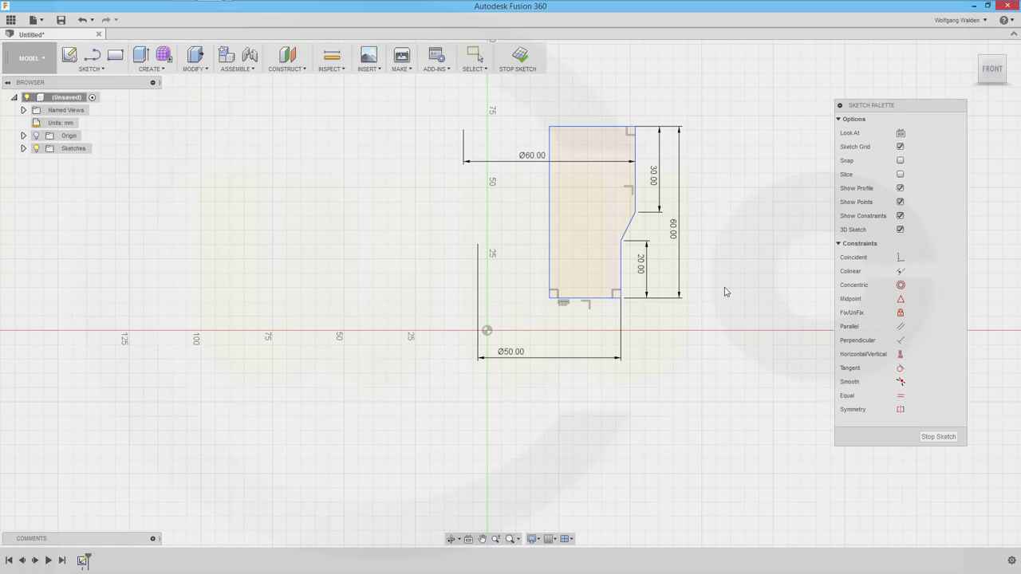
key(Escape)
- Select the profile region and its top and left lines, then clear the selection
click(546, 204)
drag(583, 126, 582, 102)
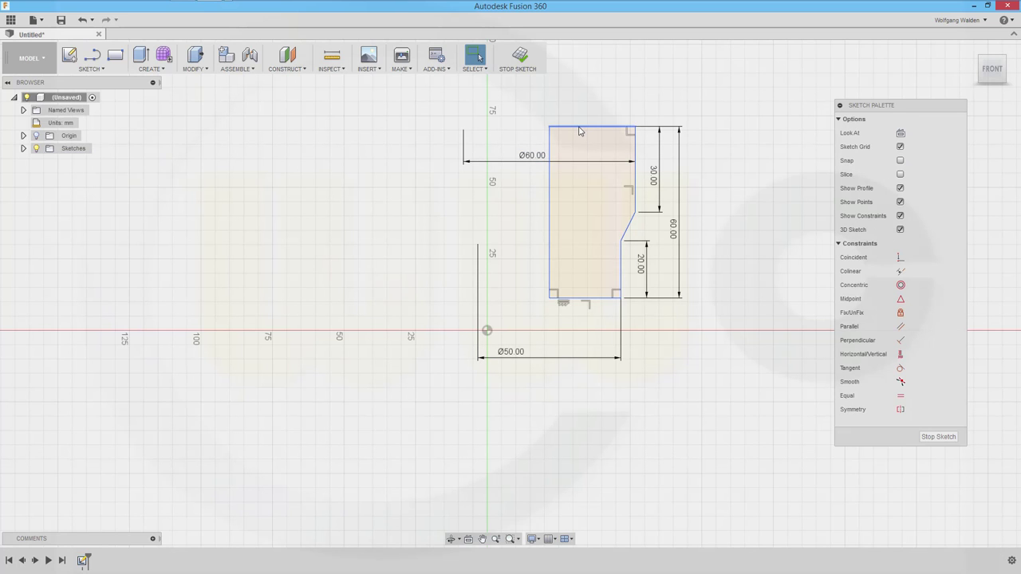
drag(553, 134, 560, 162)
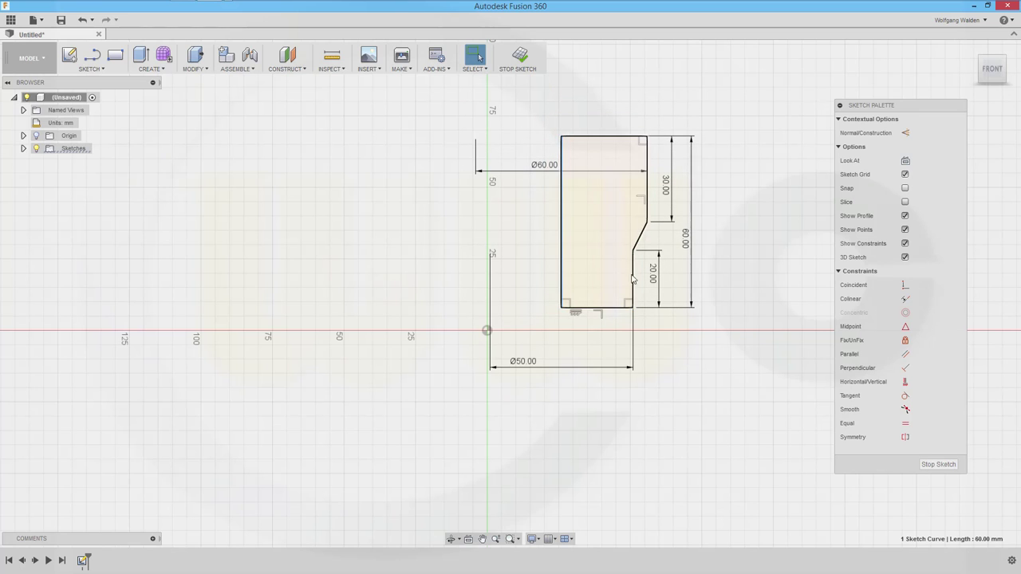
click(771, 291)
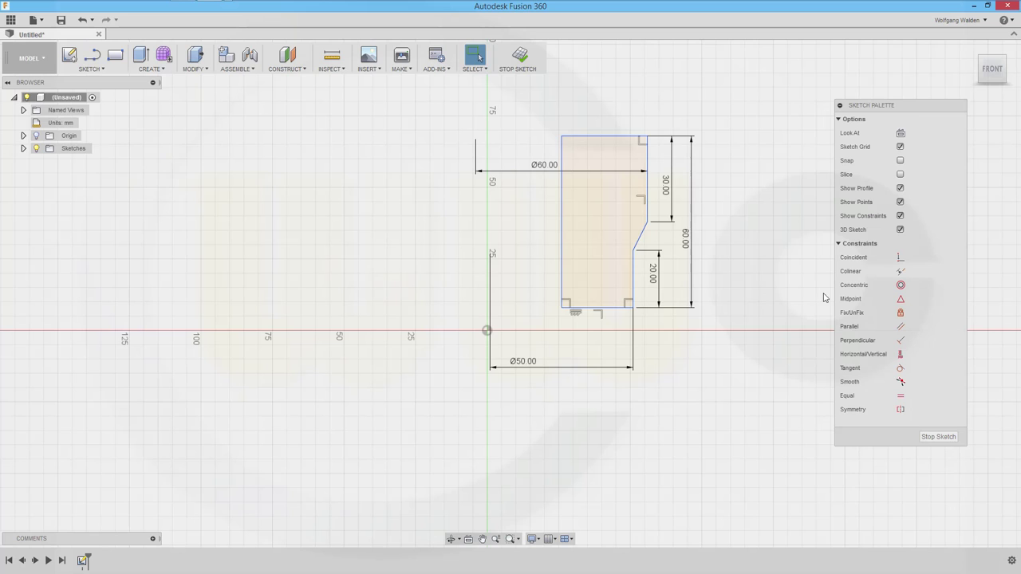
- Make the profile's lower-left corner coincident with the origin and finish the sketch
click(901, 257)
click(562, 310)
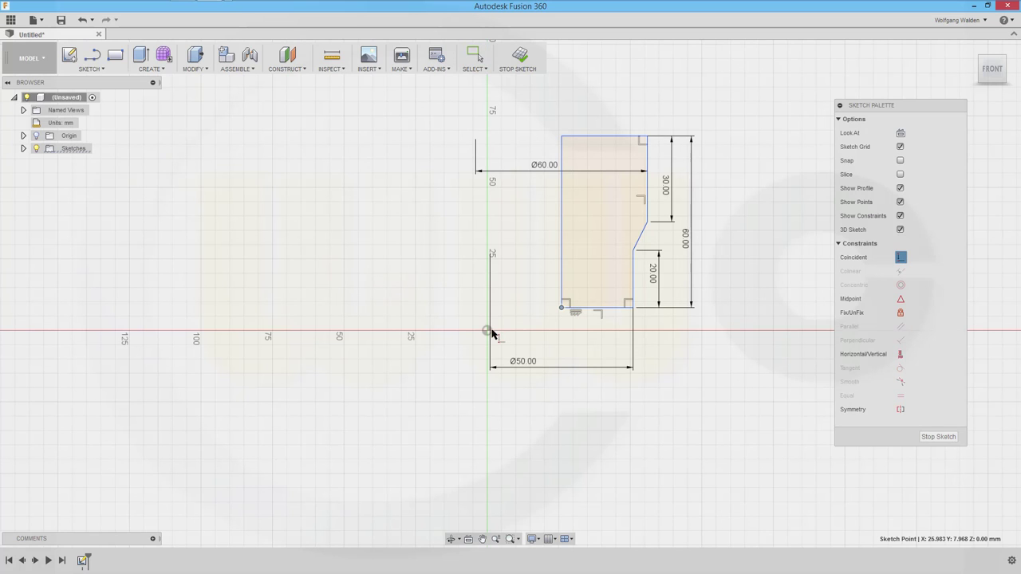
click(487, 331)
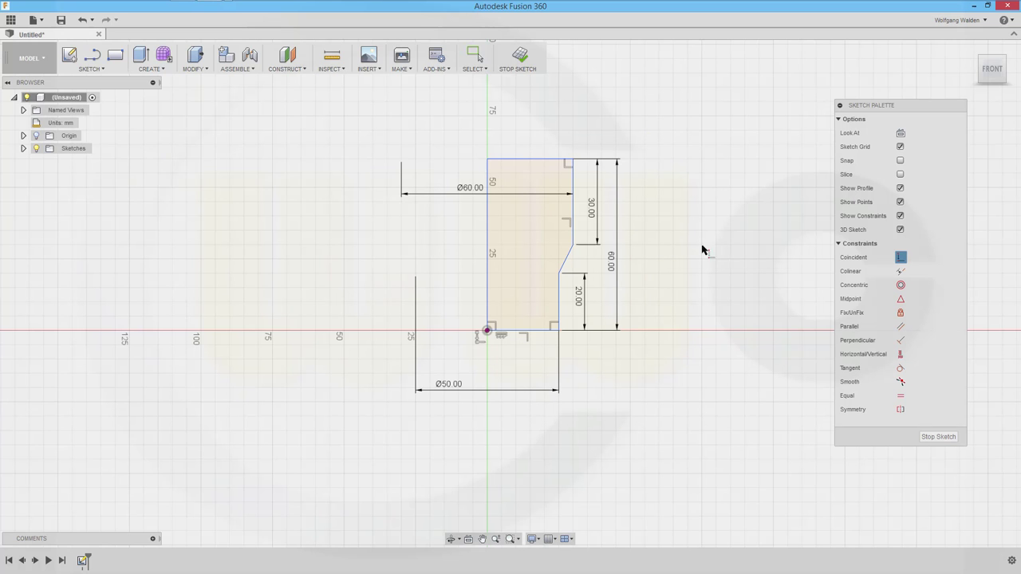
click(938, 437)
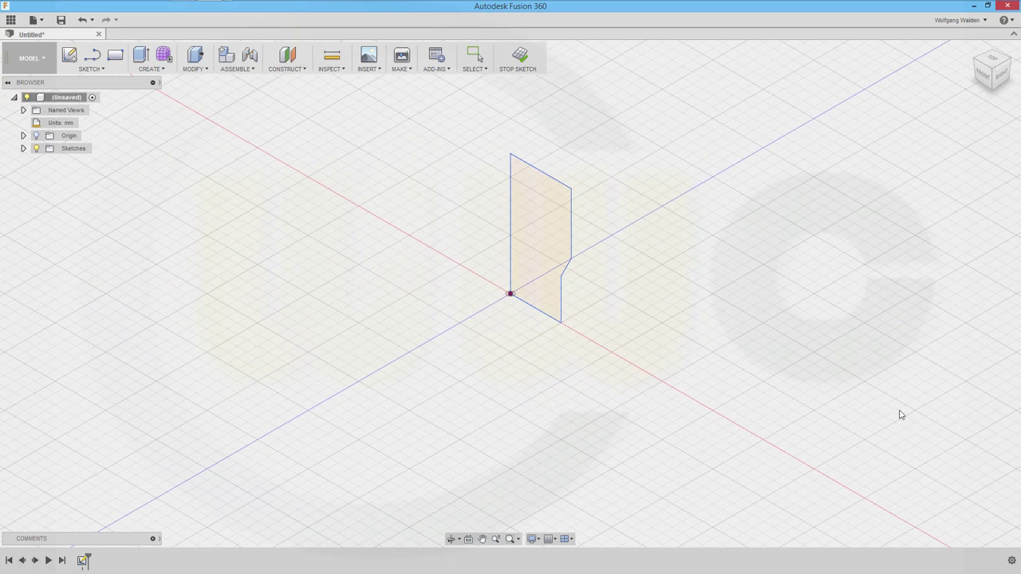
- Revolve the stepped profile 360° about the Y axis into a new solid body
click(160, 70)
click(159, 110)
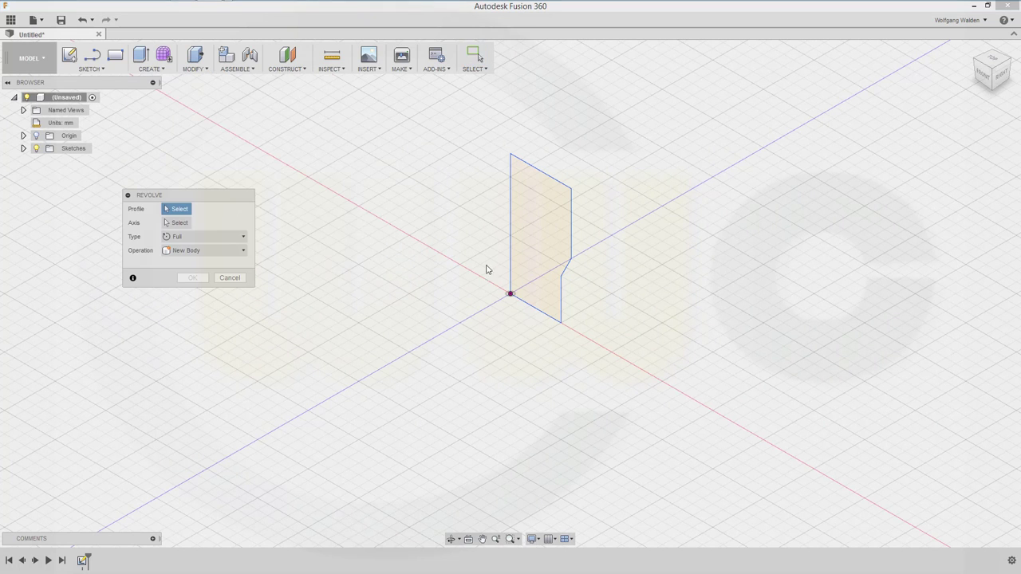
click(527, 246)
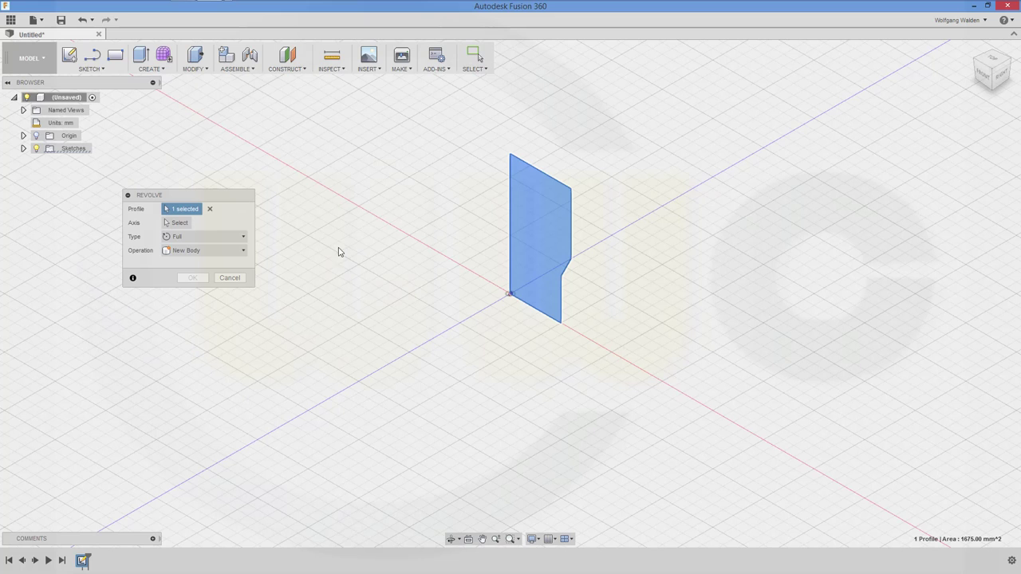
click(187, 225)
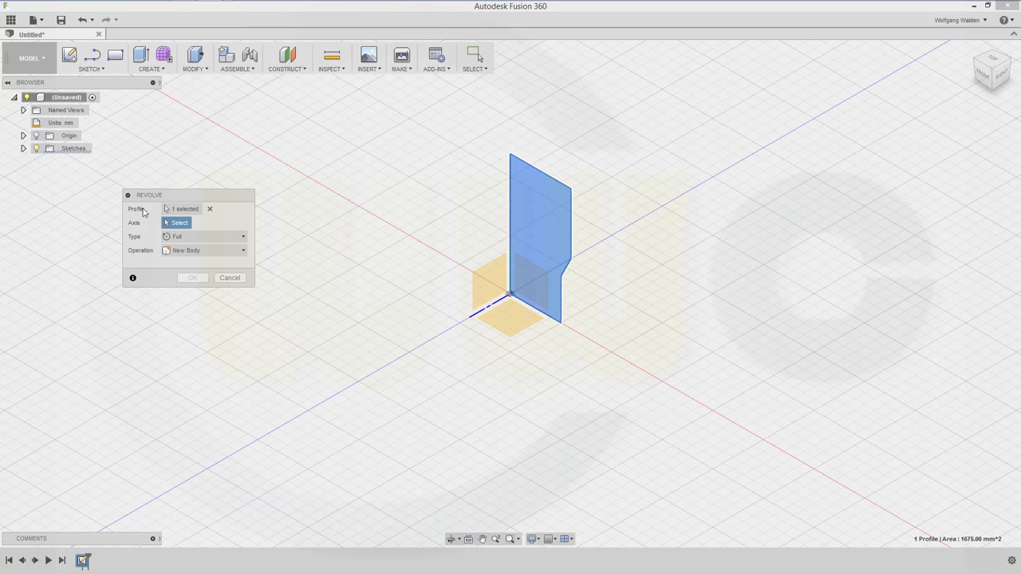
click(24, 137)
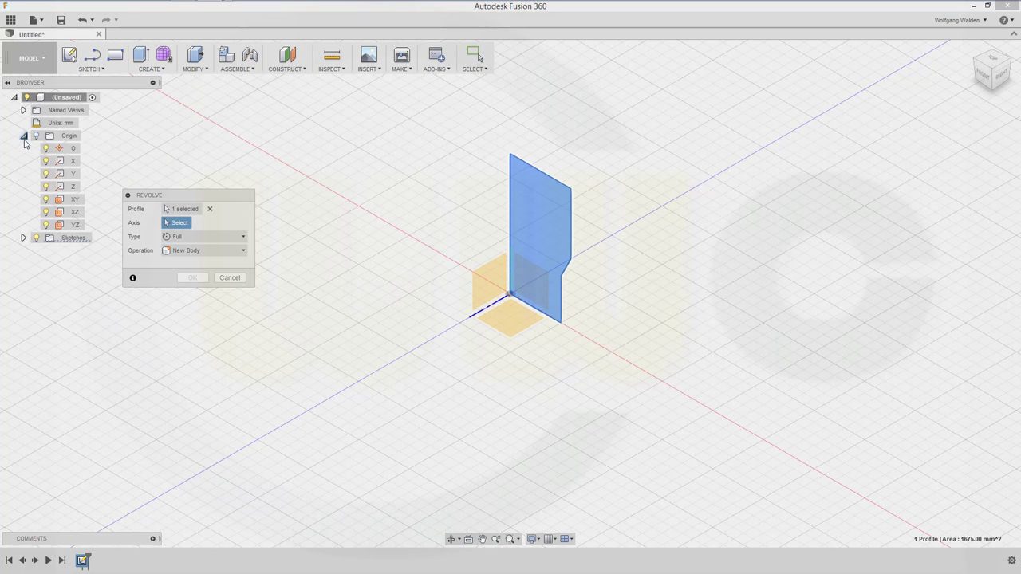
click(73, 175)
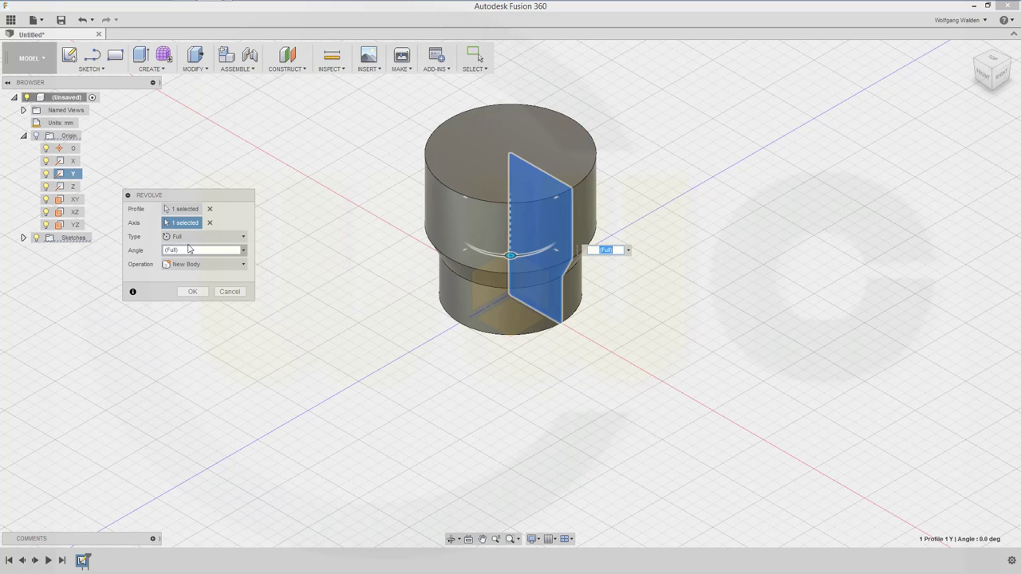
click(189, 291)
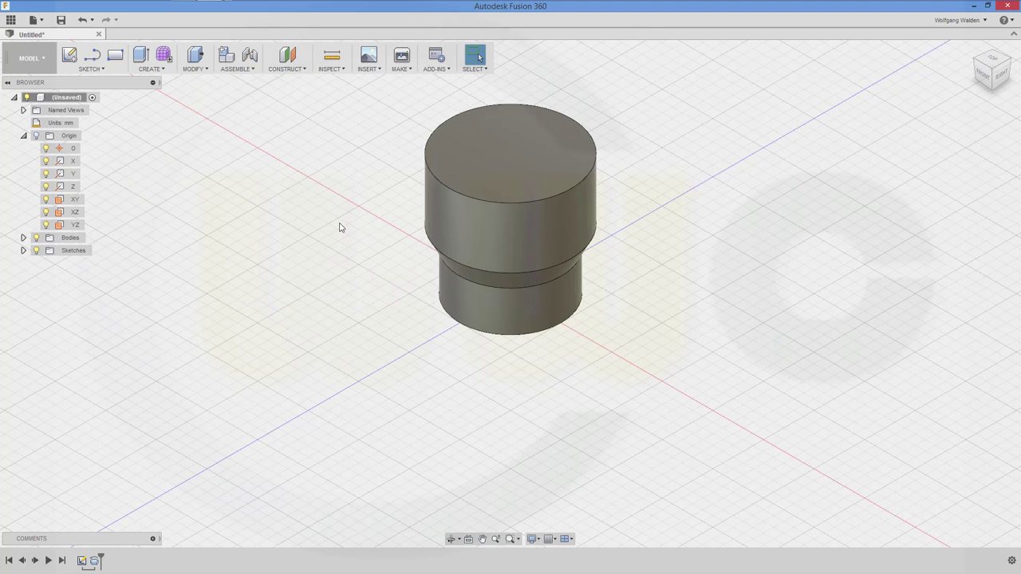
- On the front plane, draw five connected lines of an L-shaped outline beside the cylinder
click(91, 54)
click(538, 294)
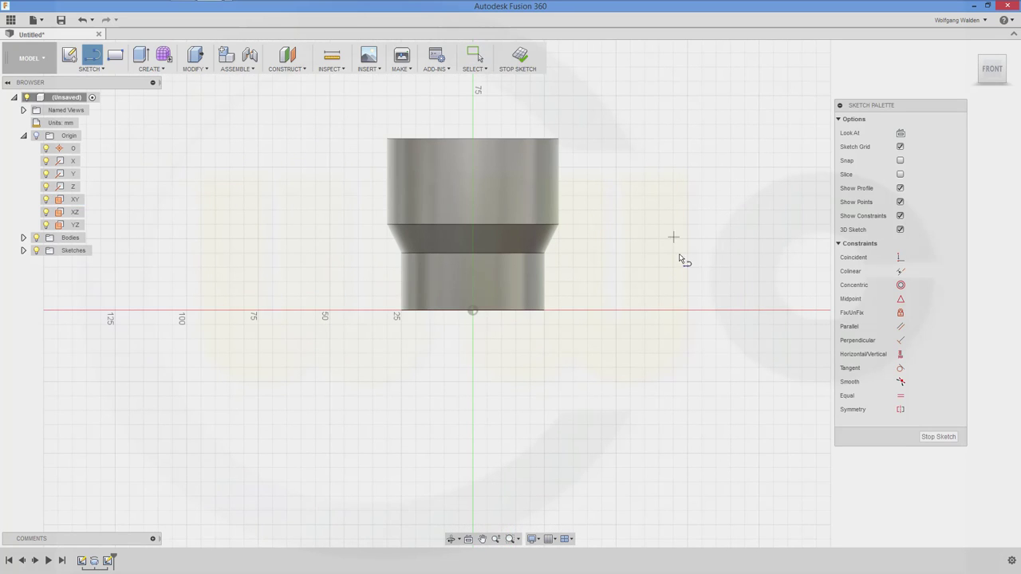
click(612, 287)
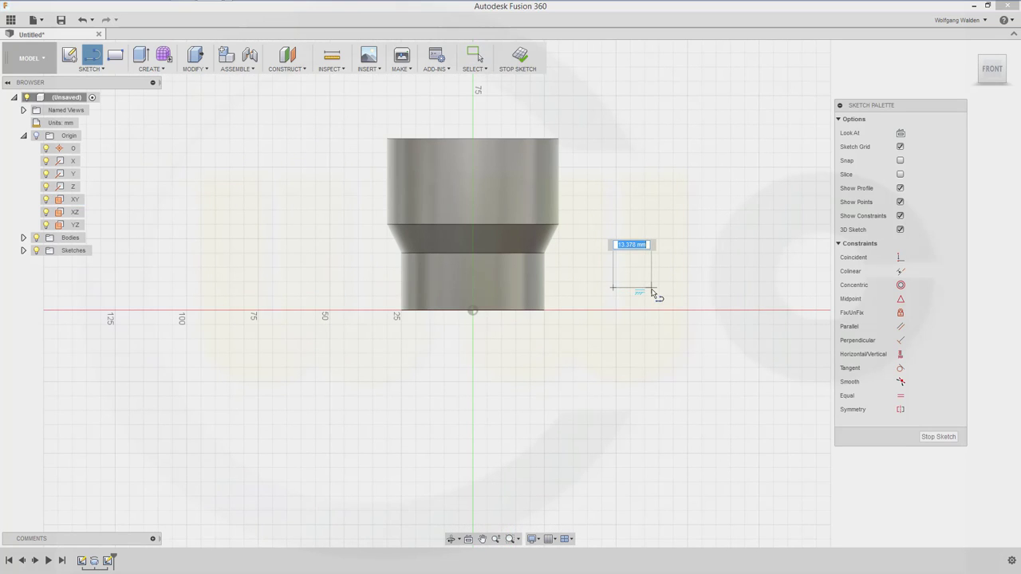
click(656, 288)
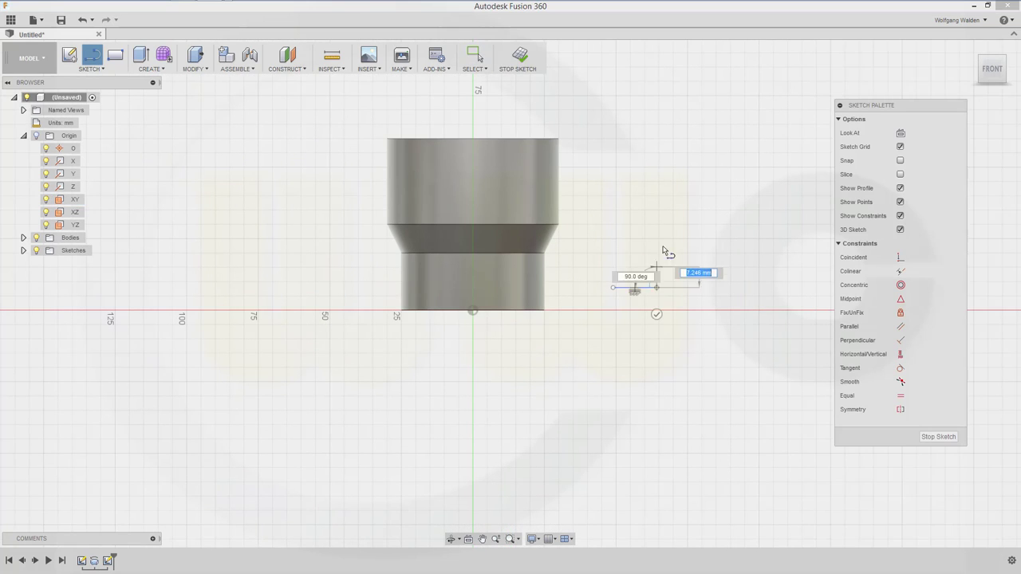
click(657, 195)
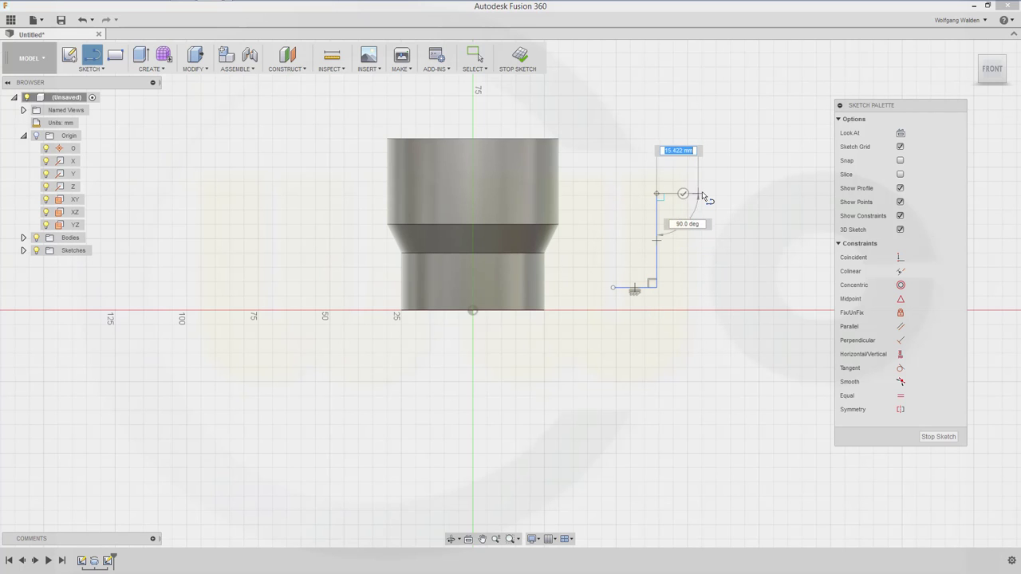
click(702, 150)
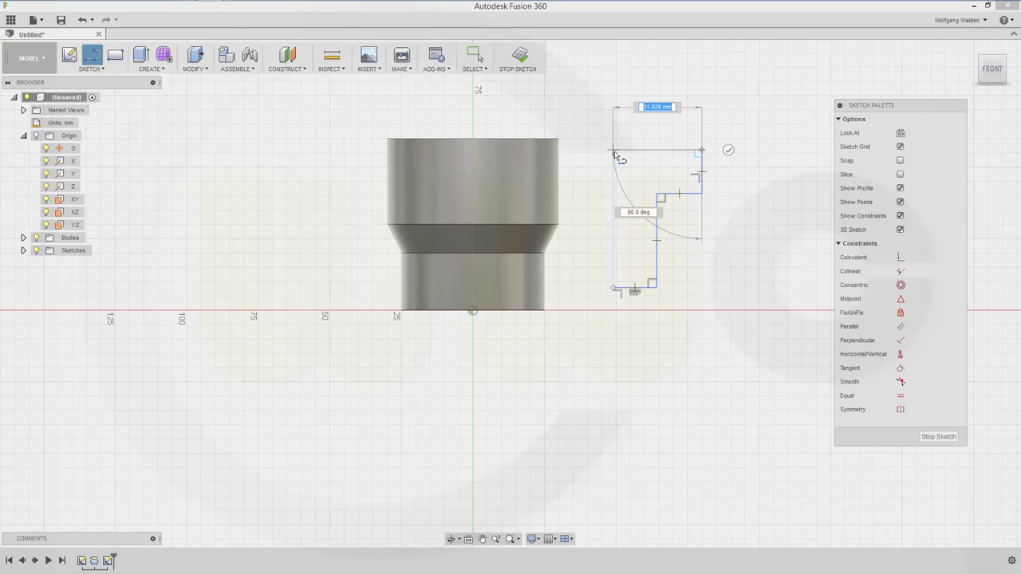
click(612, 150)
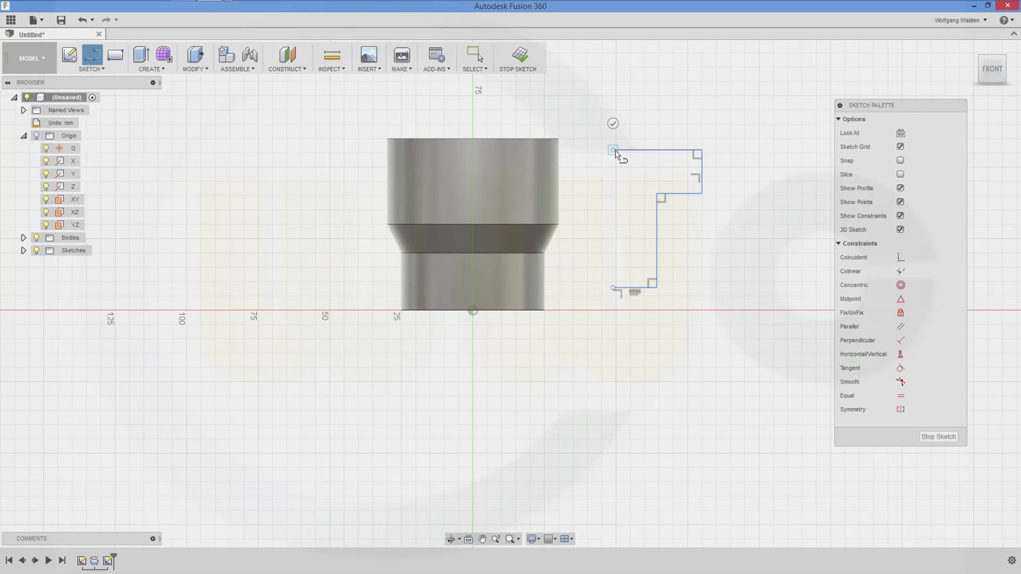
- Close the L-shaped outline and dimension its overall height as 60 mm
click(614, 288)
key(Escape)
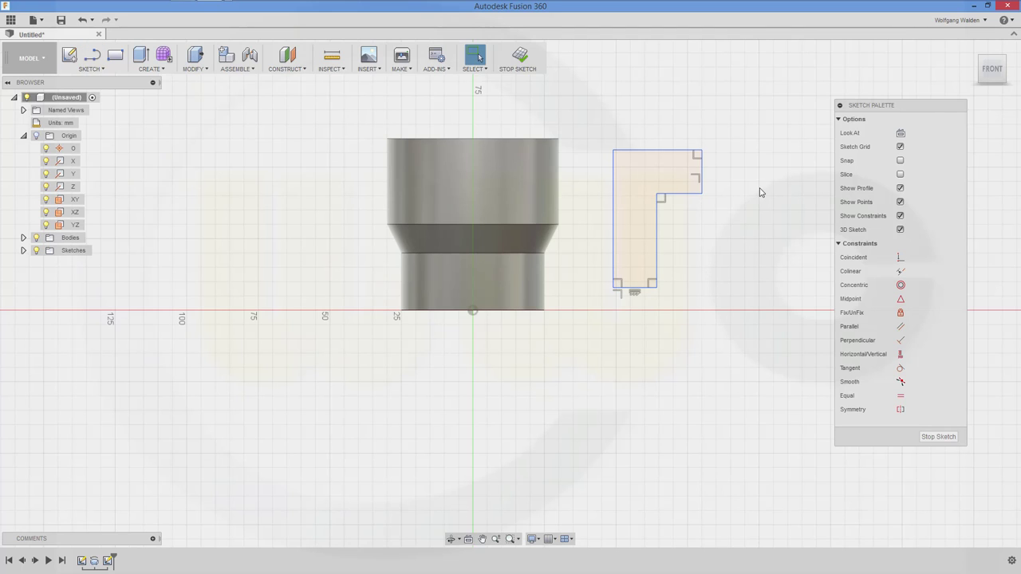
key(d)
click(661, 151)
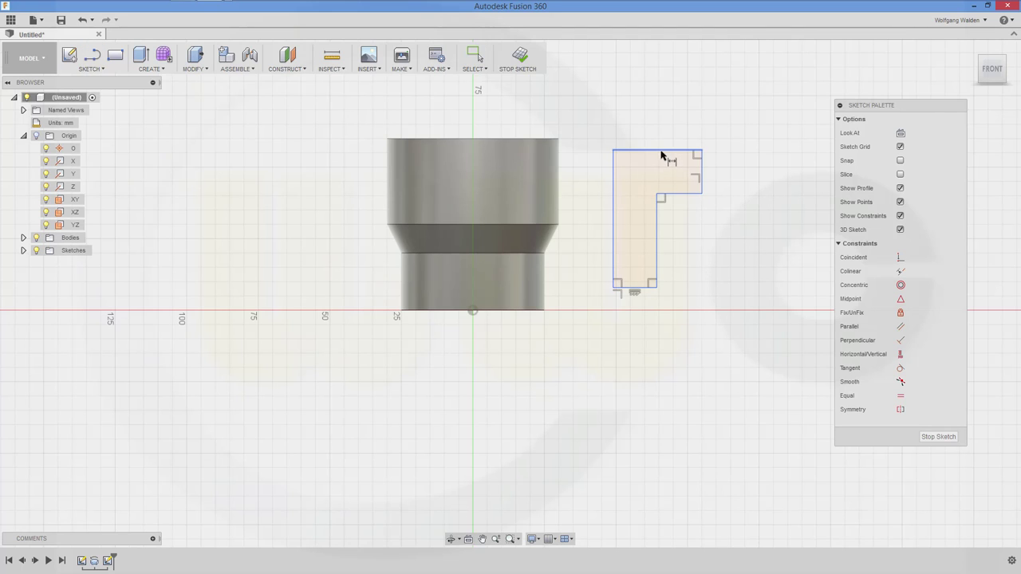
click(638, 288)
click(754, 251)
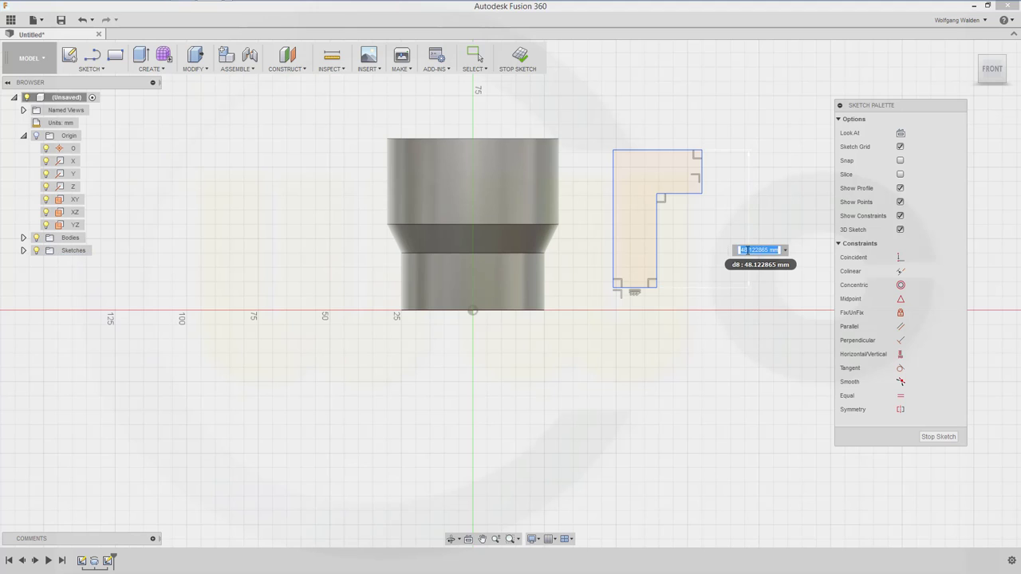
text(60)
key(Return)
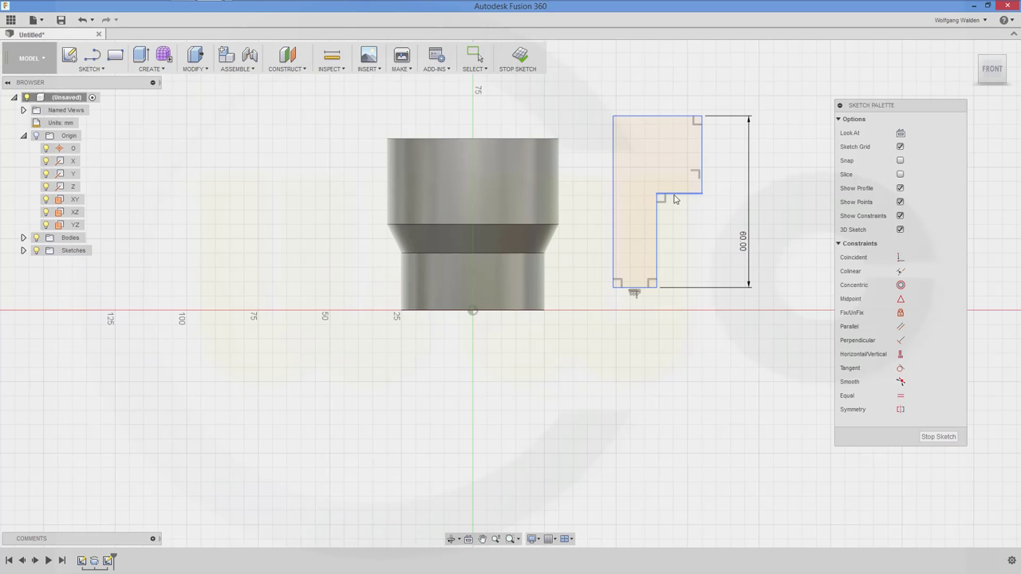
- Dimension the step height as 15 mm
key(Escape)
click(702, 160)
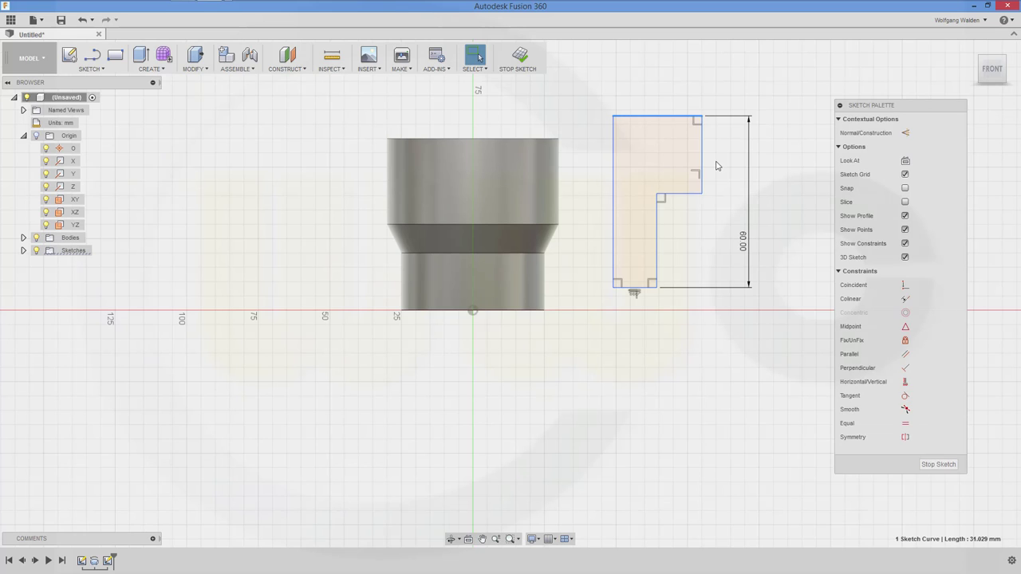
key(d)
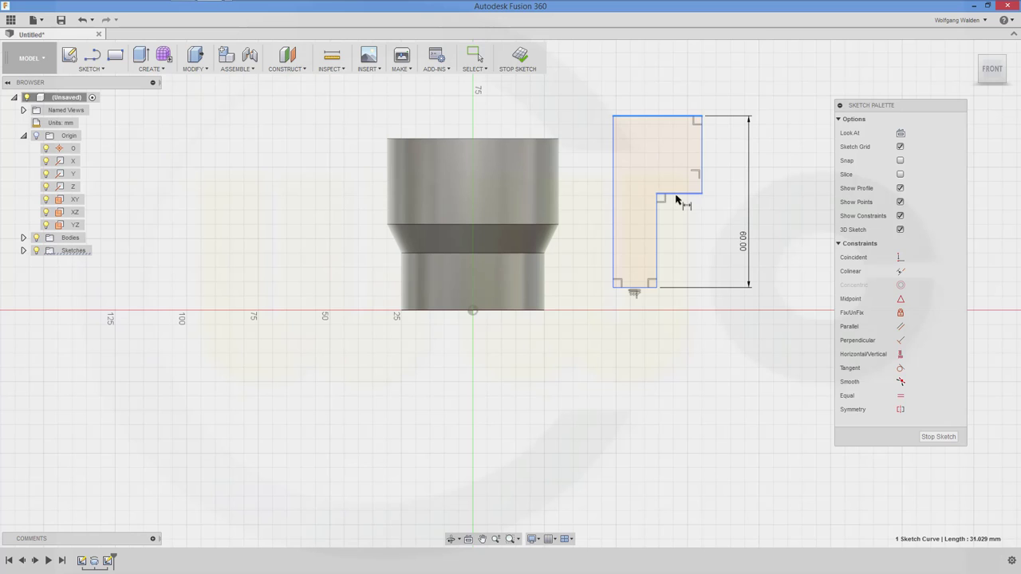
click(702, 183)
click(732, 159)
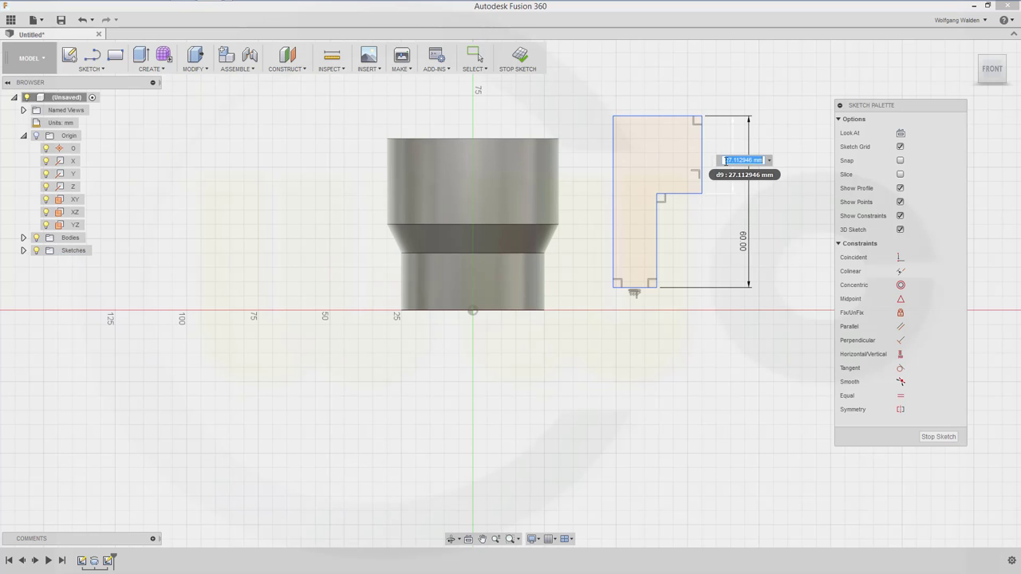
text(15)
key(Return)
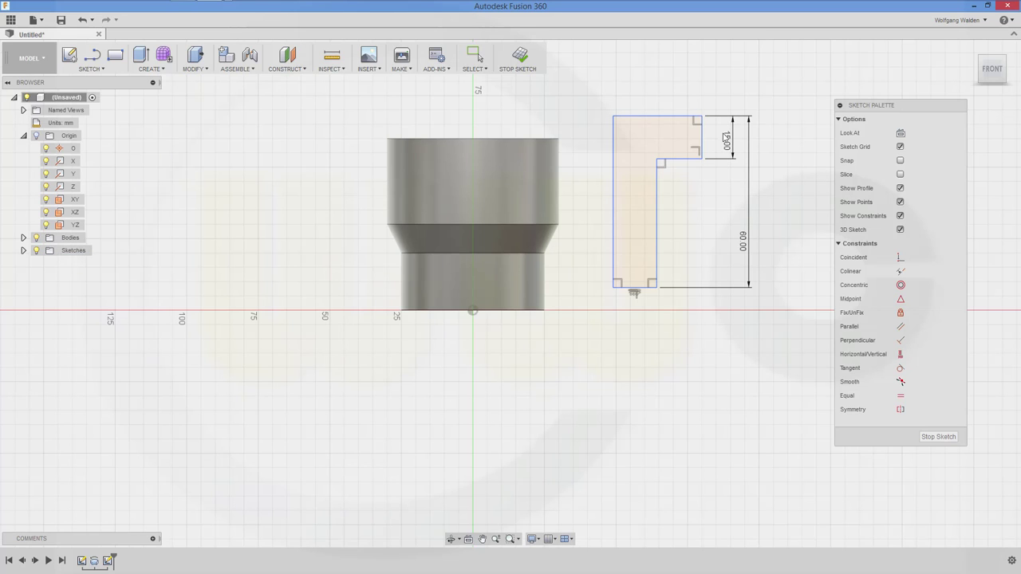
- Add a 40 mm diameter dimension across the outline's top section
click(615, 137)
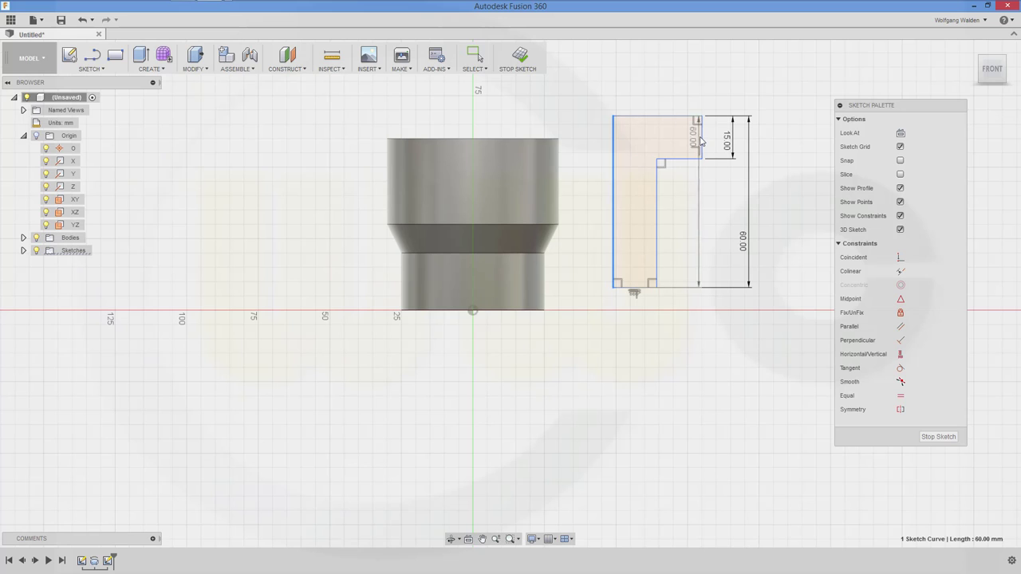
click(702, 139)
right_click(660, 81)
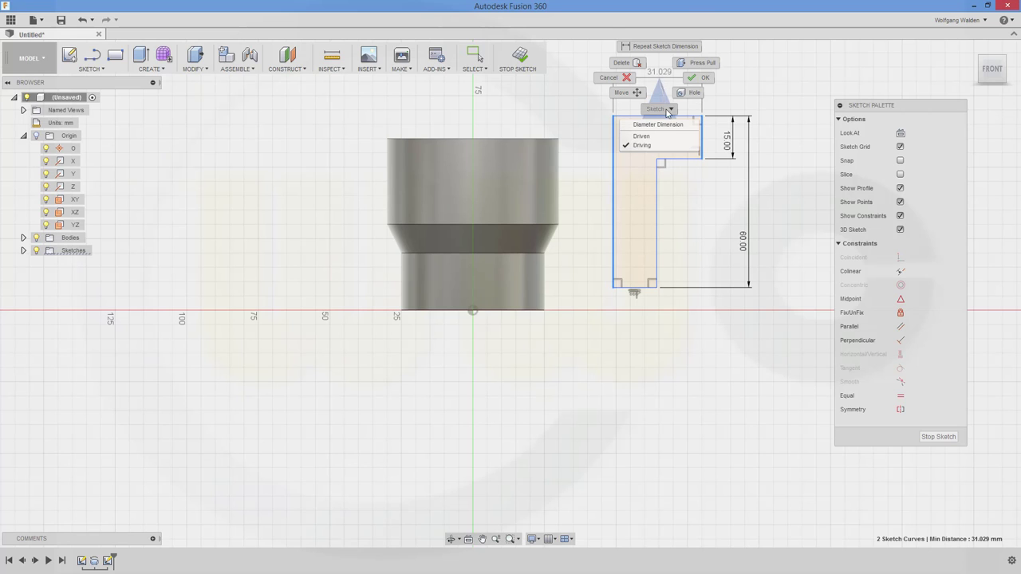
click(660, 126)
click(593, 96)
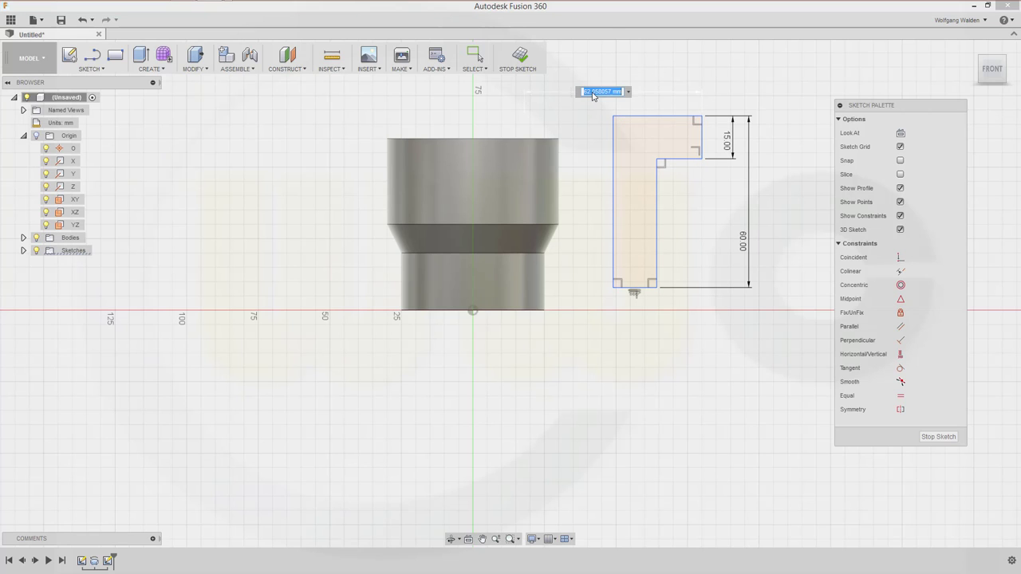
text(40)
key(Return)
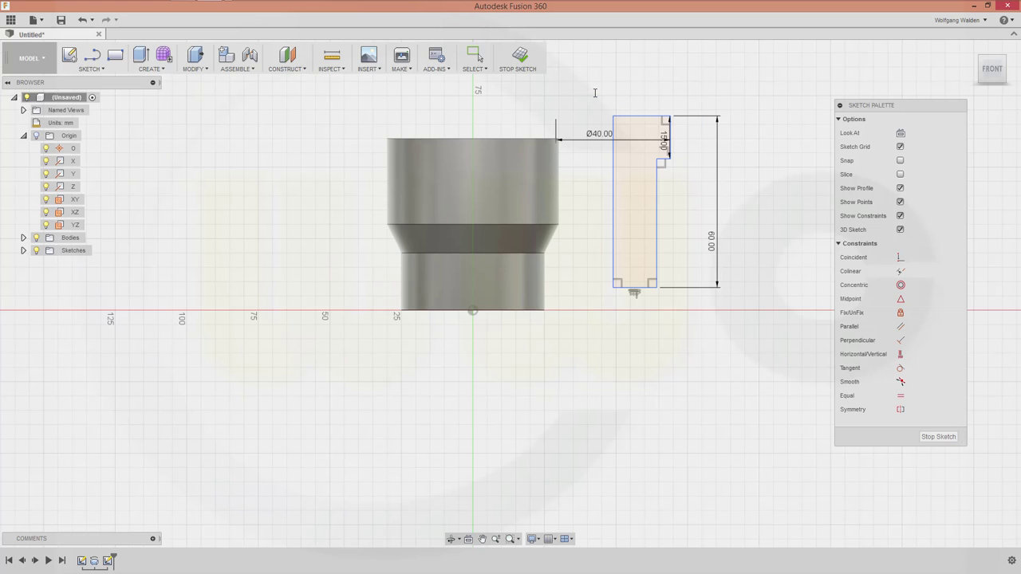
- Add a 30 mm diameter dimension across the outline's lower section
click(611, 261)
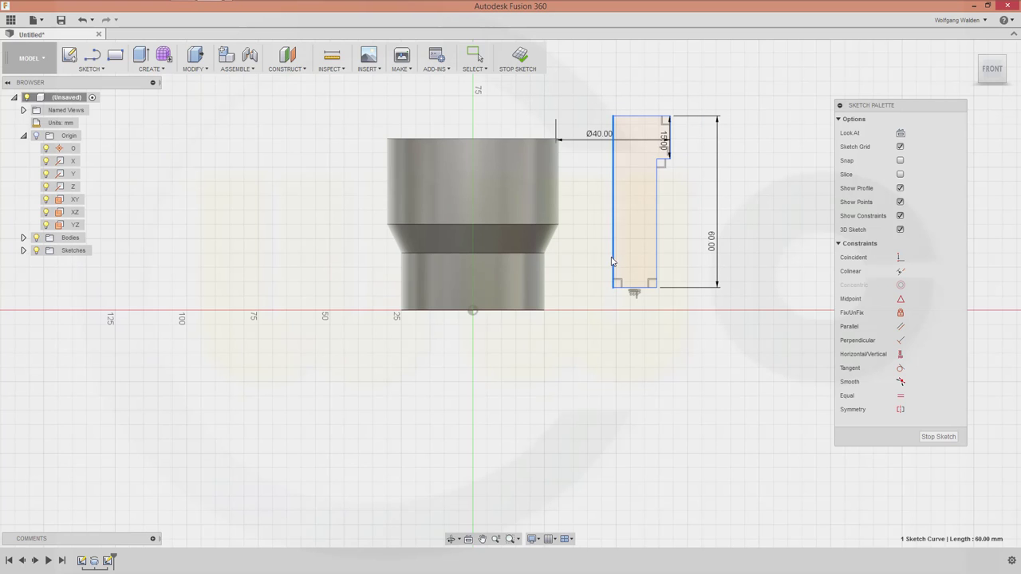
shift+click(657, 264)
right_click(603, 355)
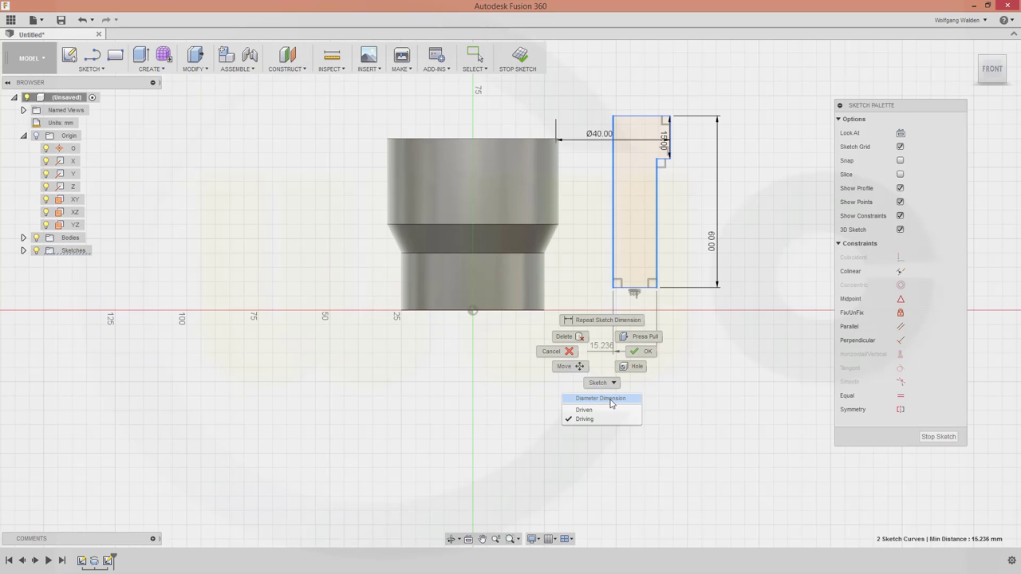
click(612, 404)
click(588, 355)
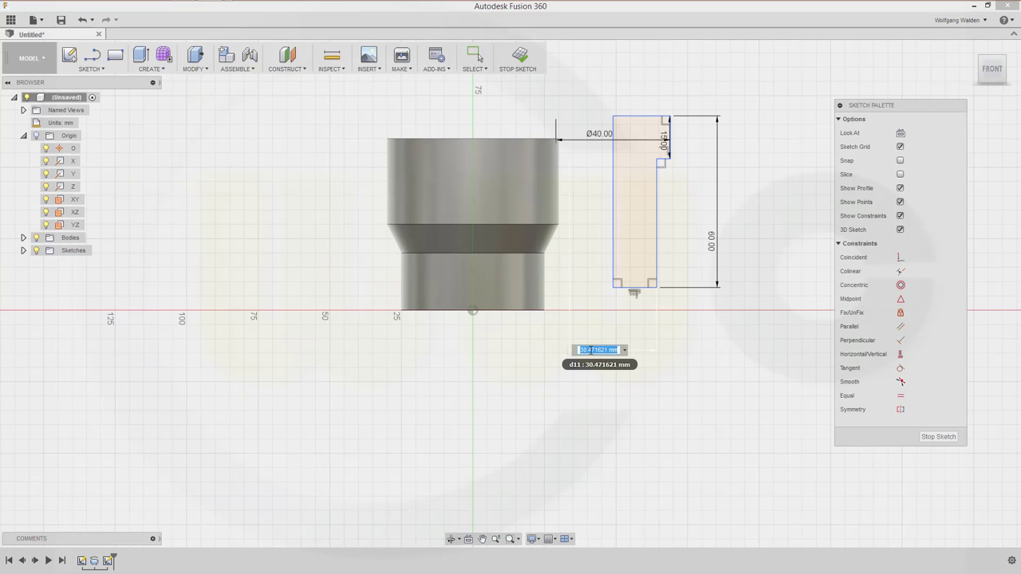
text(30)
key(Return)
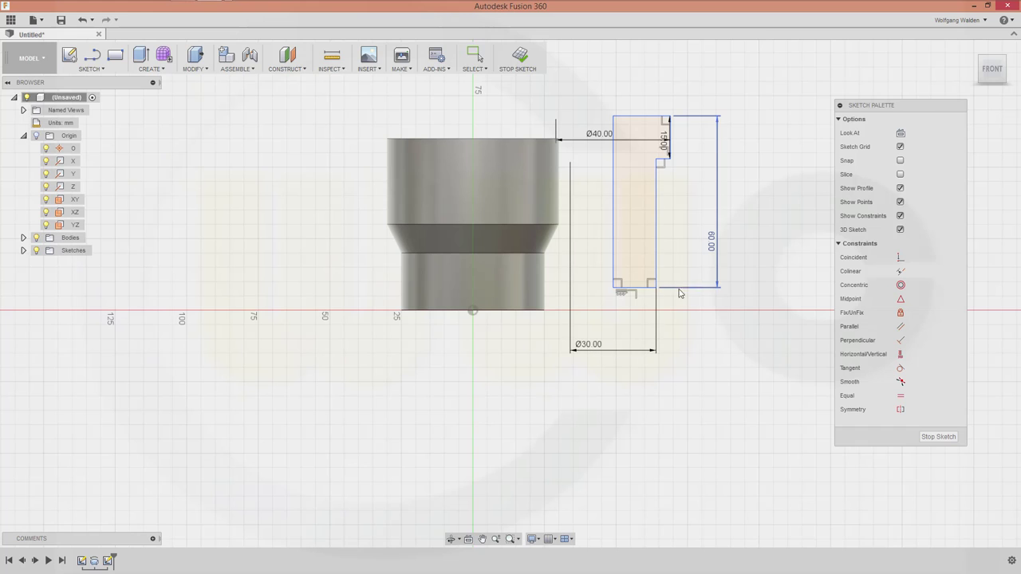
- Make the L-profile's lower-left corner coincident with the origin and stop the sketch
click(861, 262)
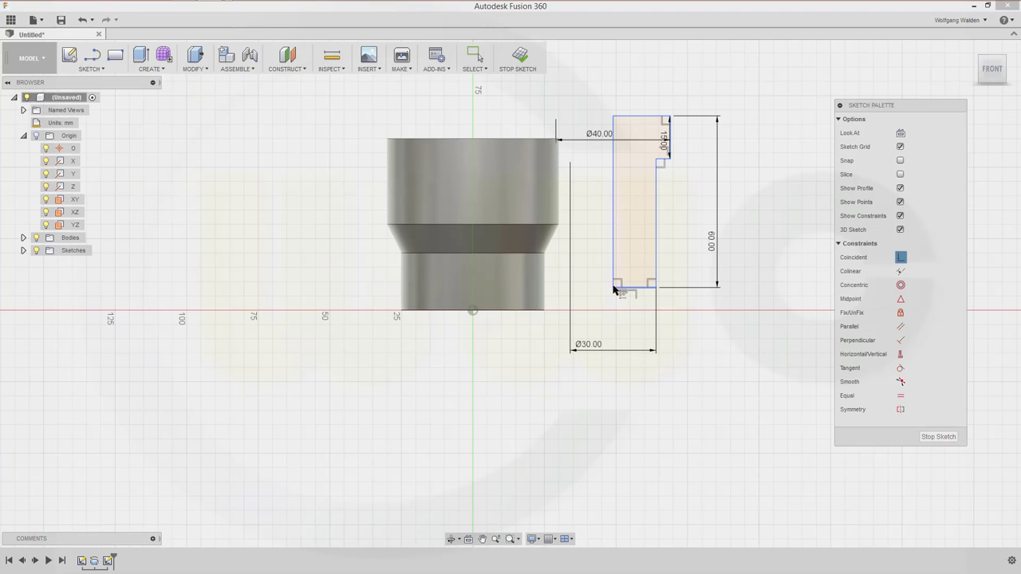
click(614, 288)
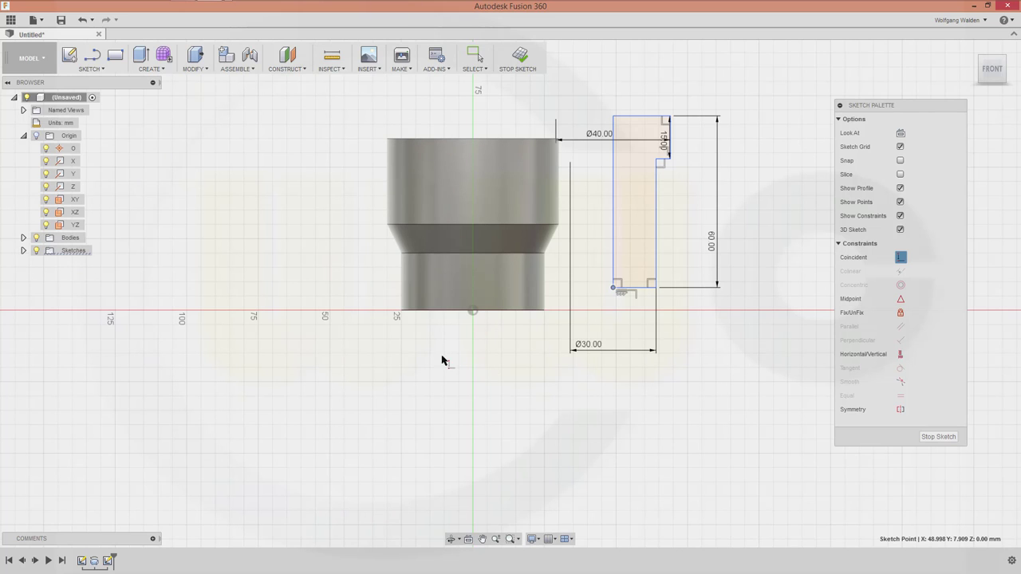
click(473, 315)
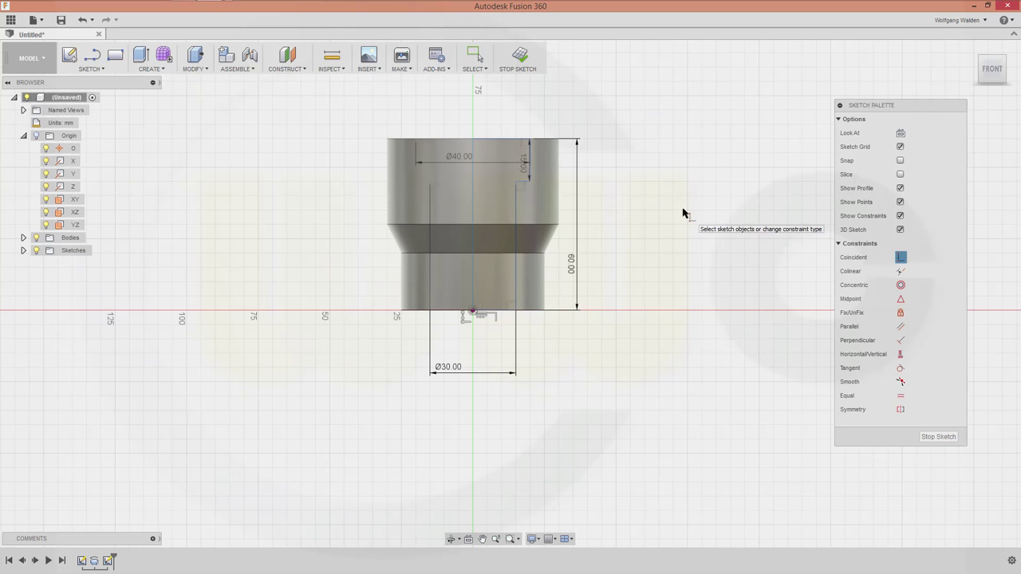
click(949, 438)
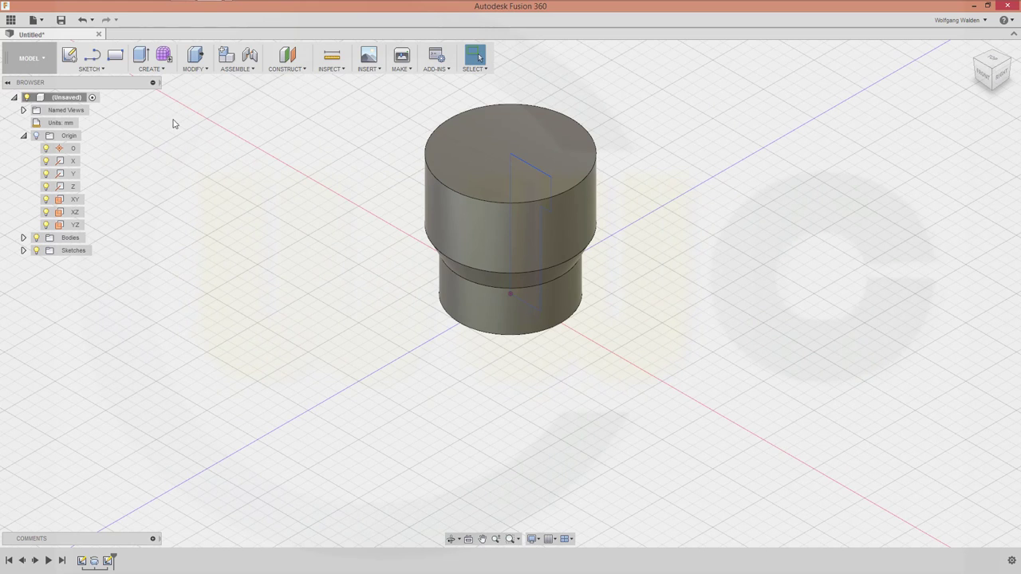
- Revolve-cut the L-shaped profile about the Y axis to hollow a stepped bore
click(151, 69)
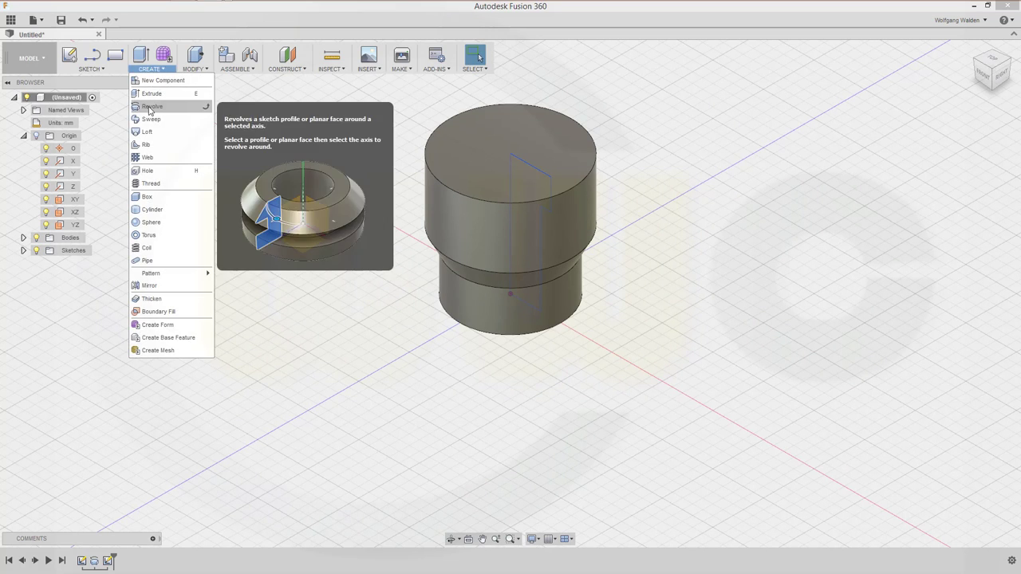
click(152, 106)
click(539, 247)
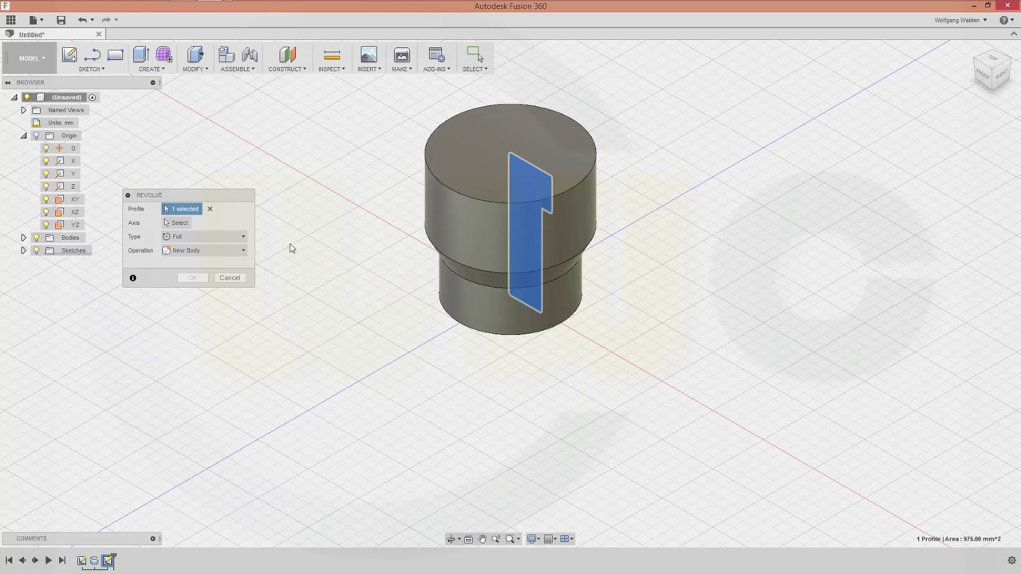
click(176, 223)
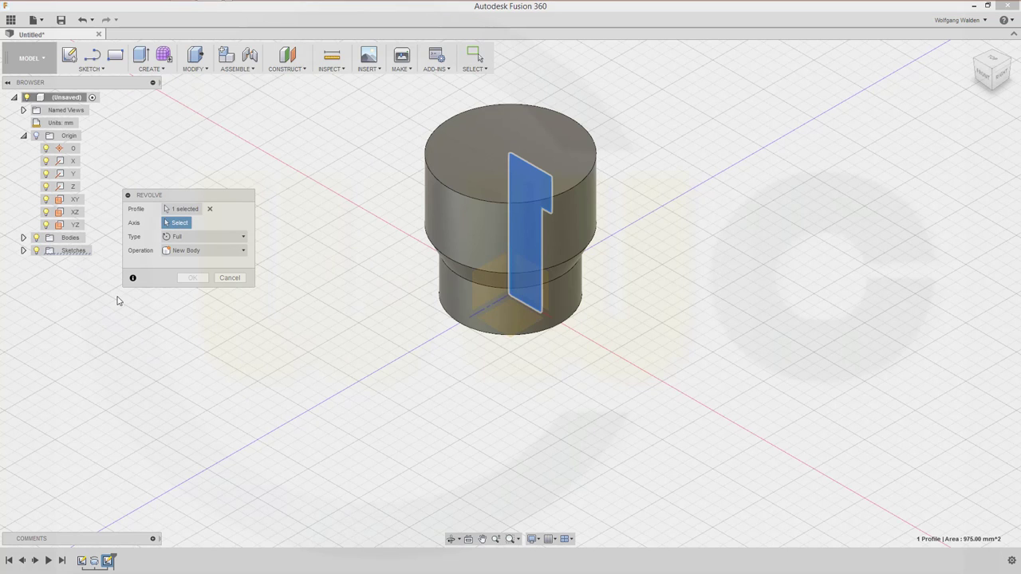
click(72, 174)
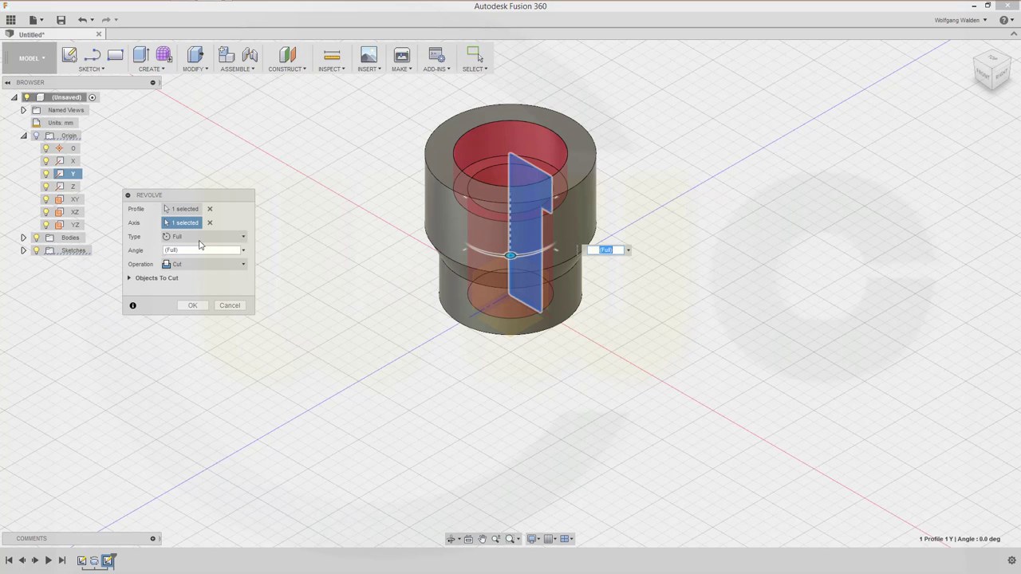
click(194, 307)
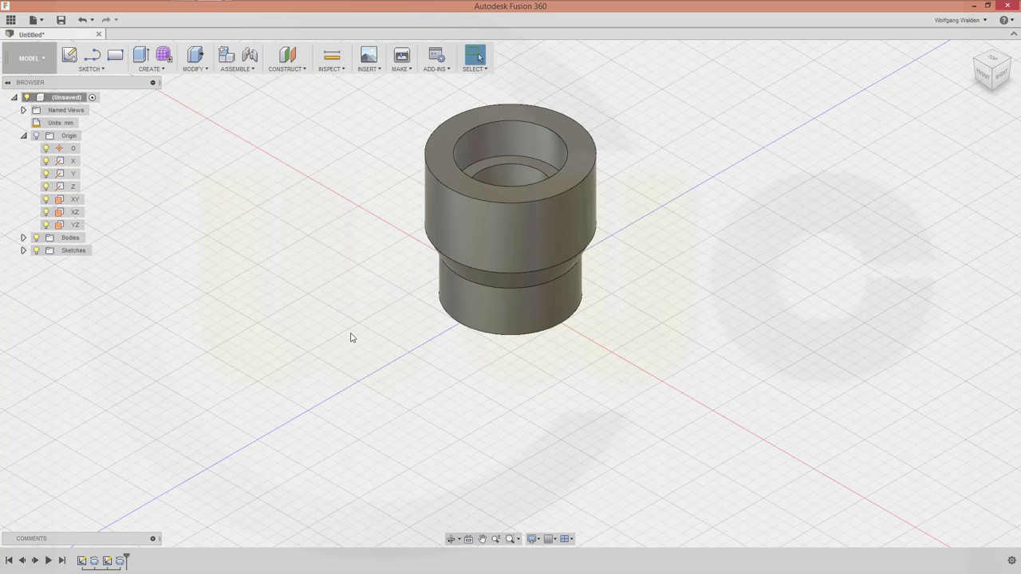
- On the XY plane, draw a two-point rectangle to the right of the hollow part
click(89, 56)
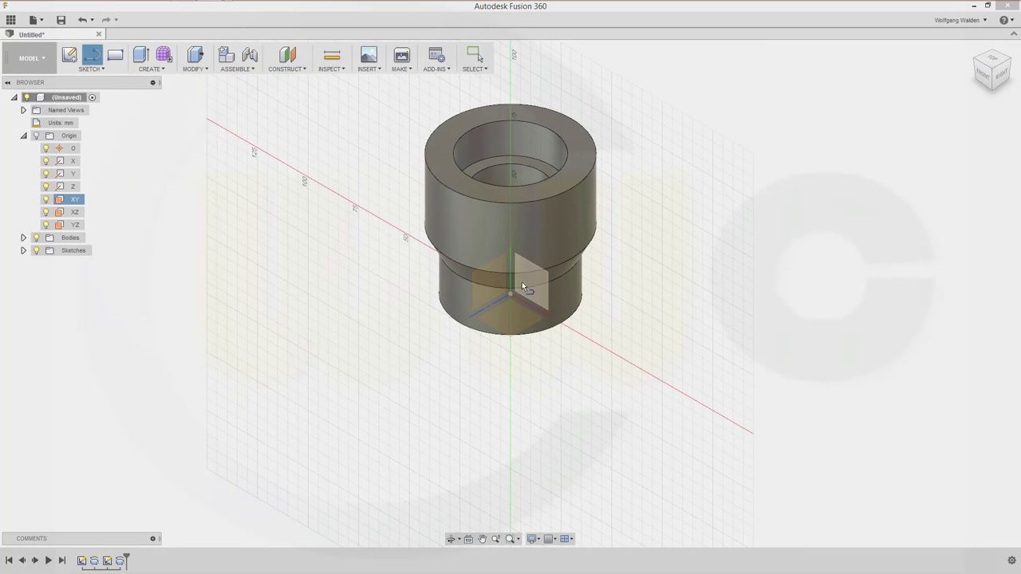
click(522, 282)
click(115, 54)
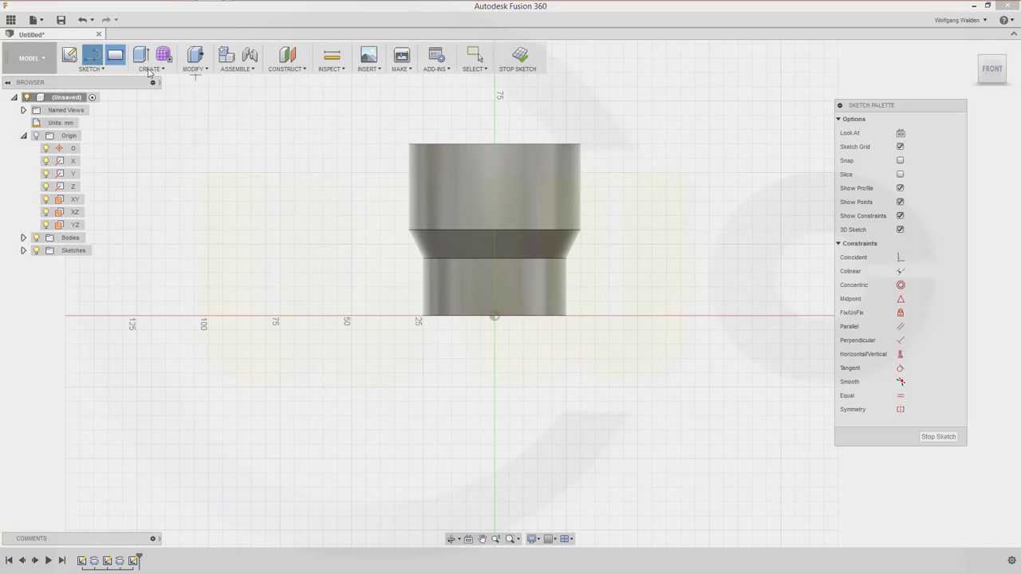
click(636, 156)
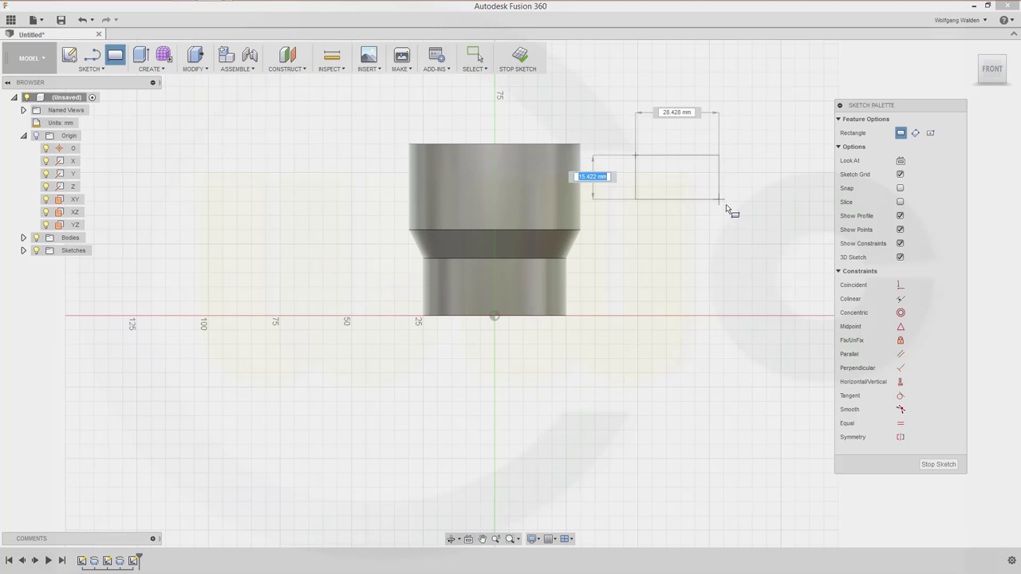
click(731, 204)
key(Escape)
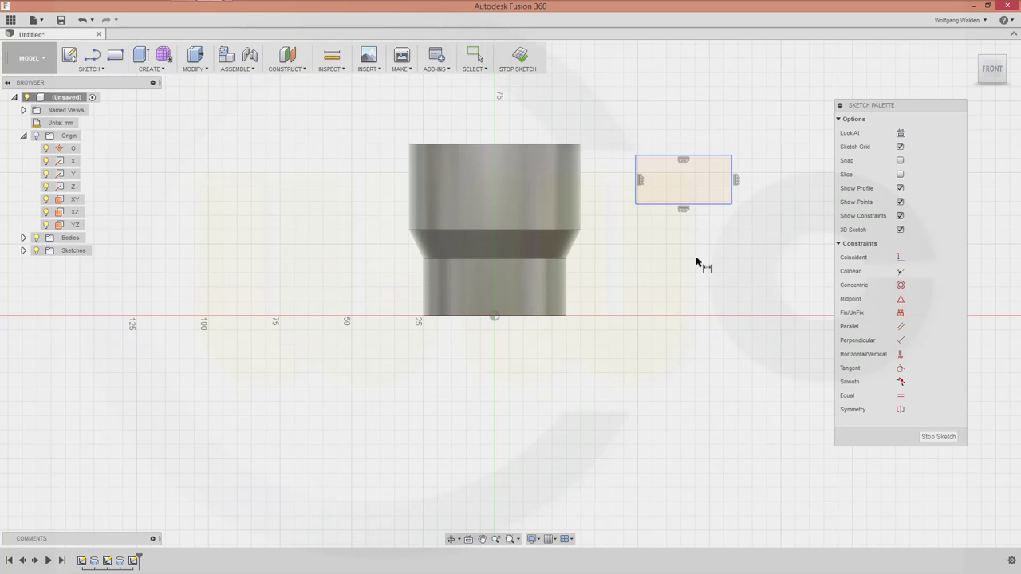
- Dimension the rectangle's left and right edges as a 60 mm diameter about the axis
click(636, 200)
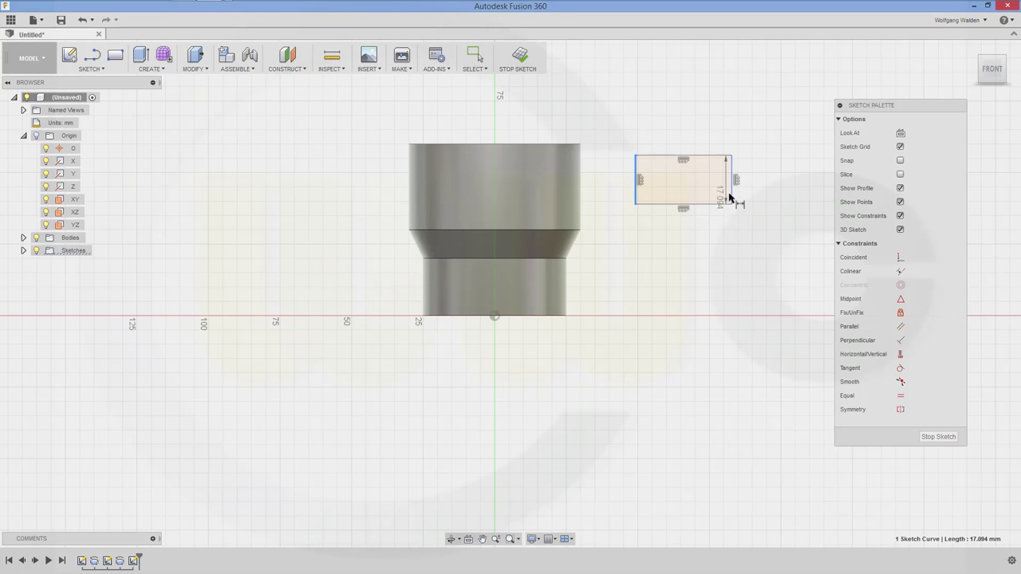
click(732, 197)
right_click(706, 134)
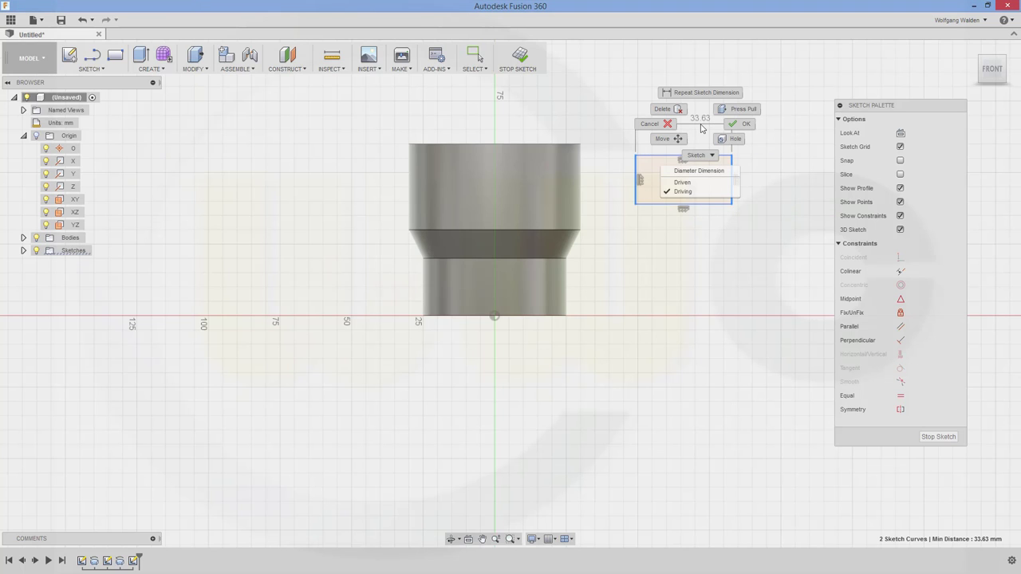
click(705, 171)
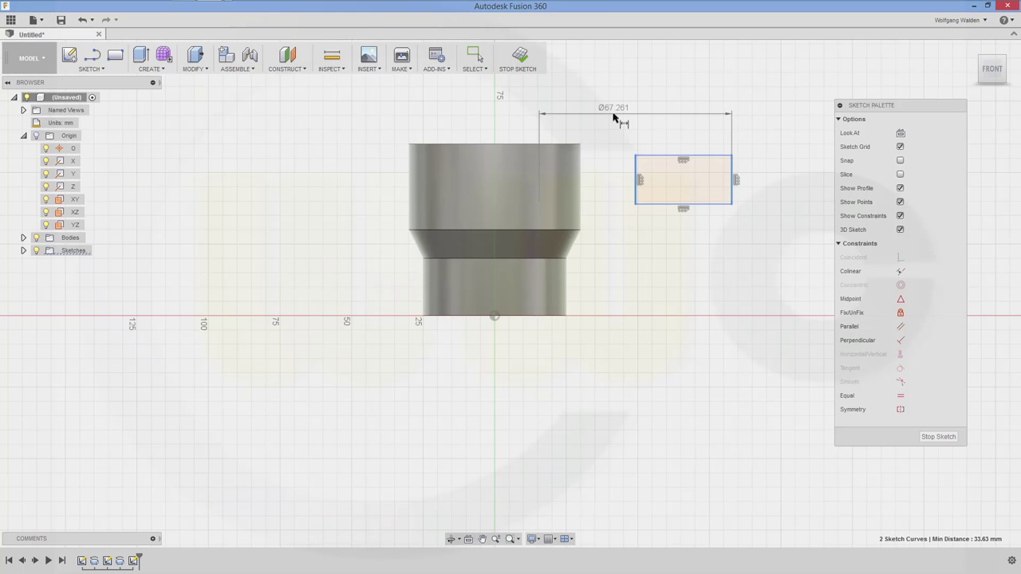
click(615, 117)
text(60)
key(Return)
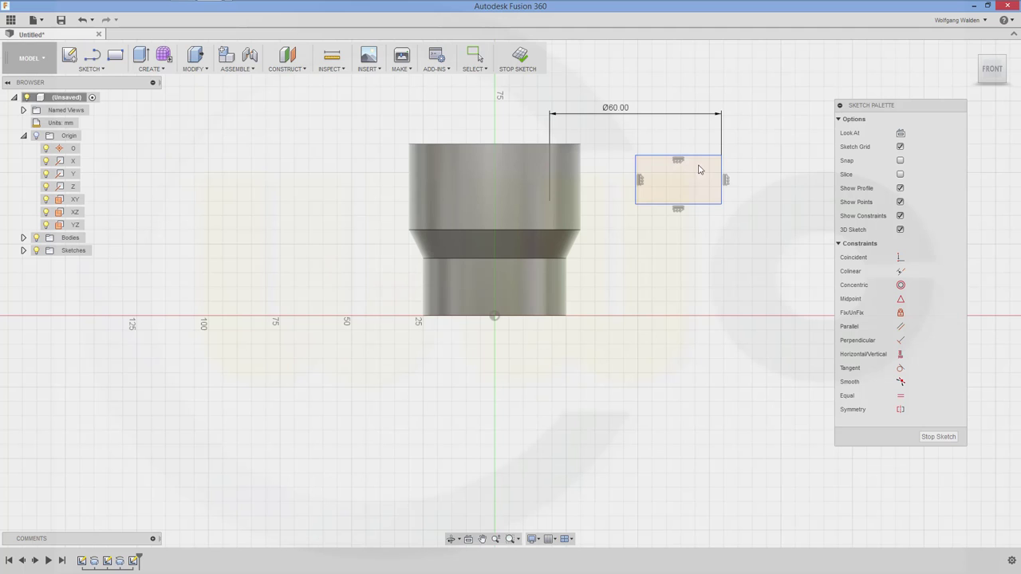
- Dimension the rectangle's height to 15 mm
key(Escape)
click(707, 204)
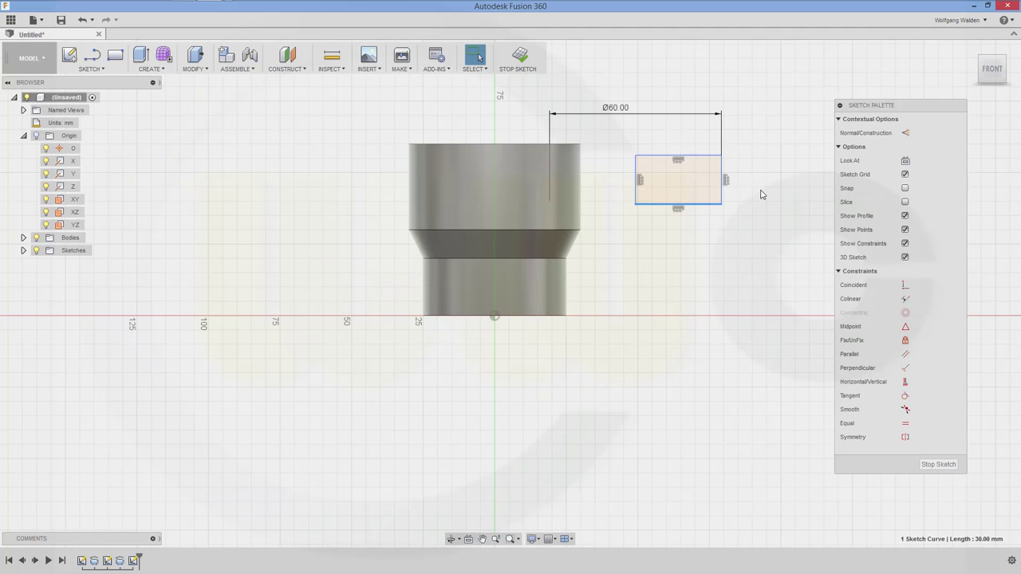
key(Escape)
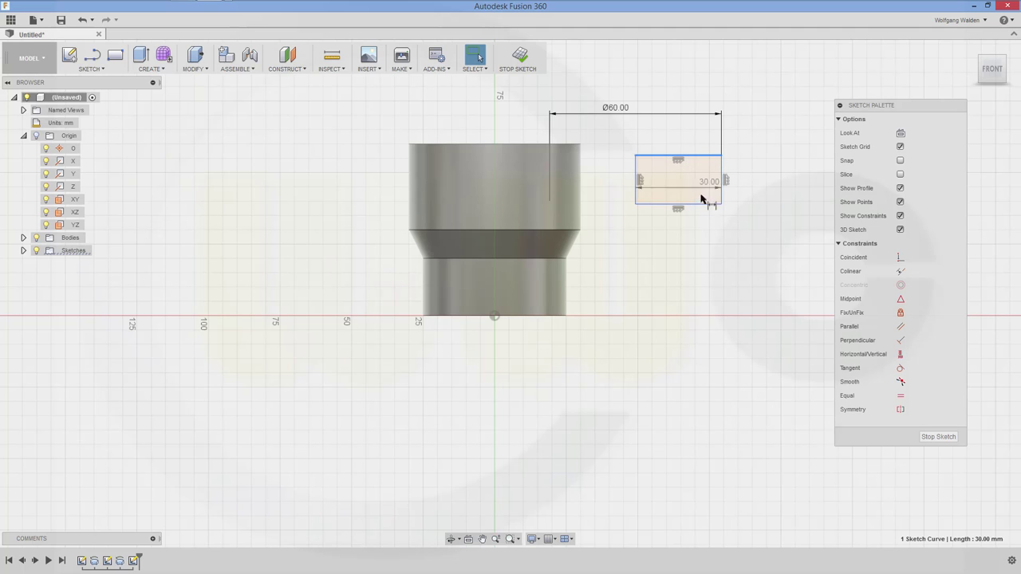
key(Escape)
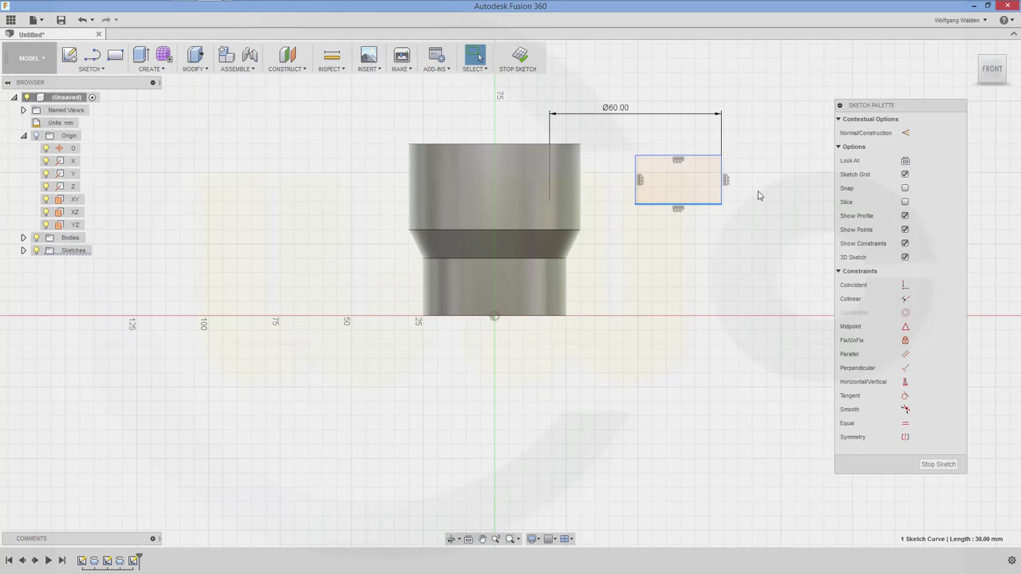
key(d)
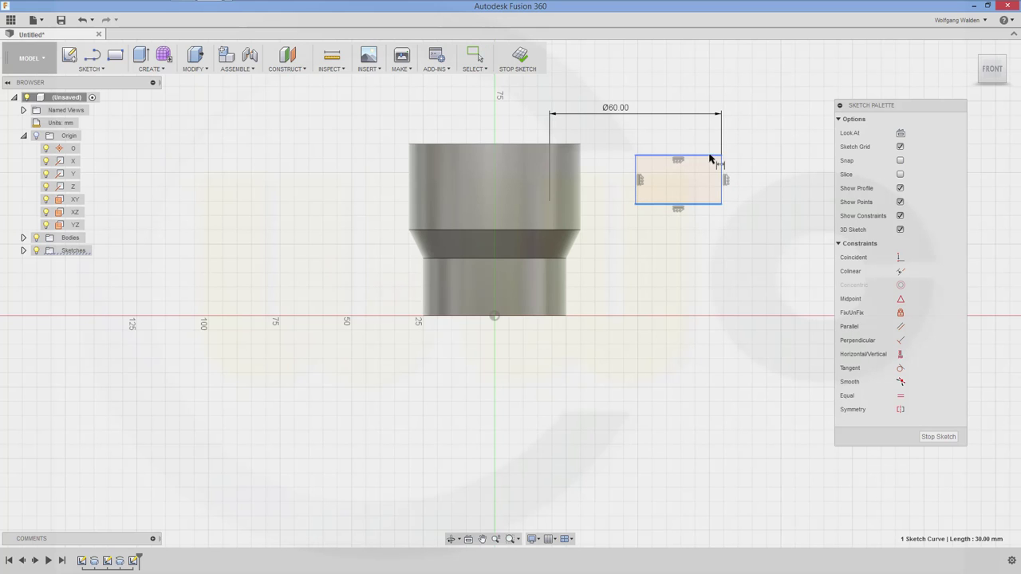
click(722, 177)
text(15)
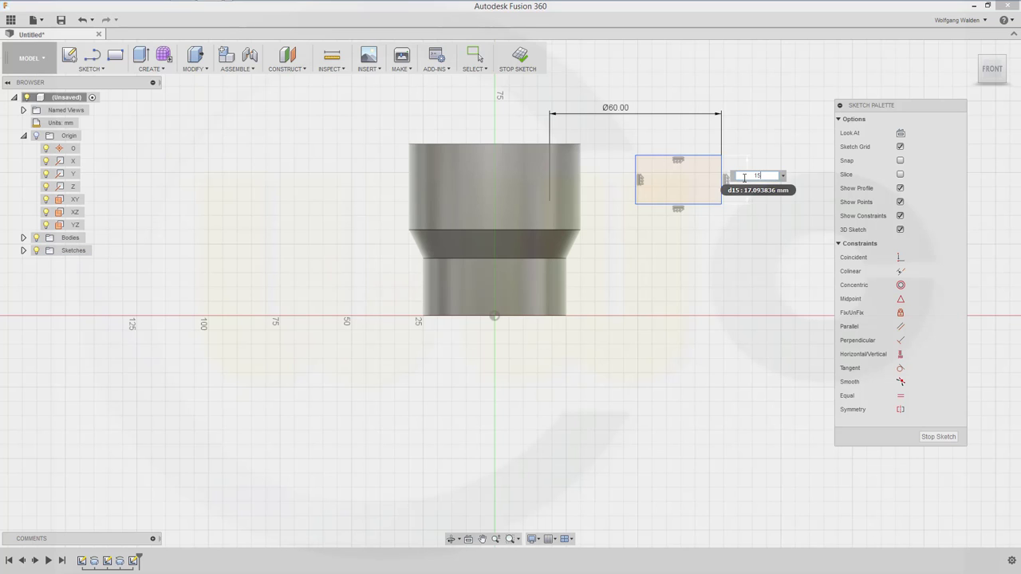
key(Return)
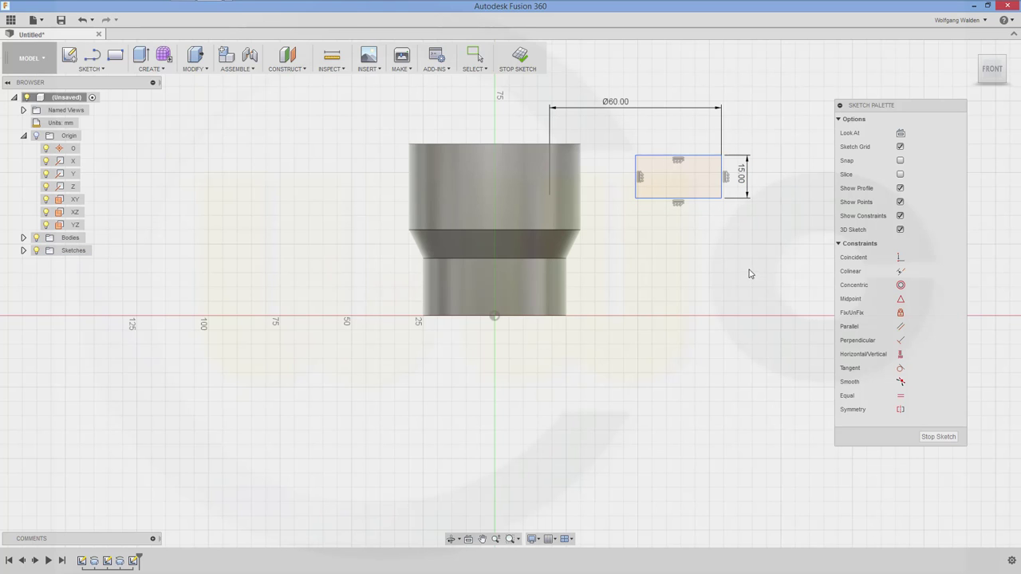
key(Escape)
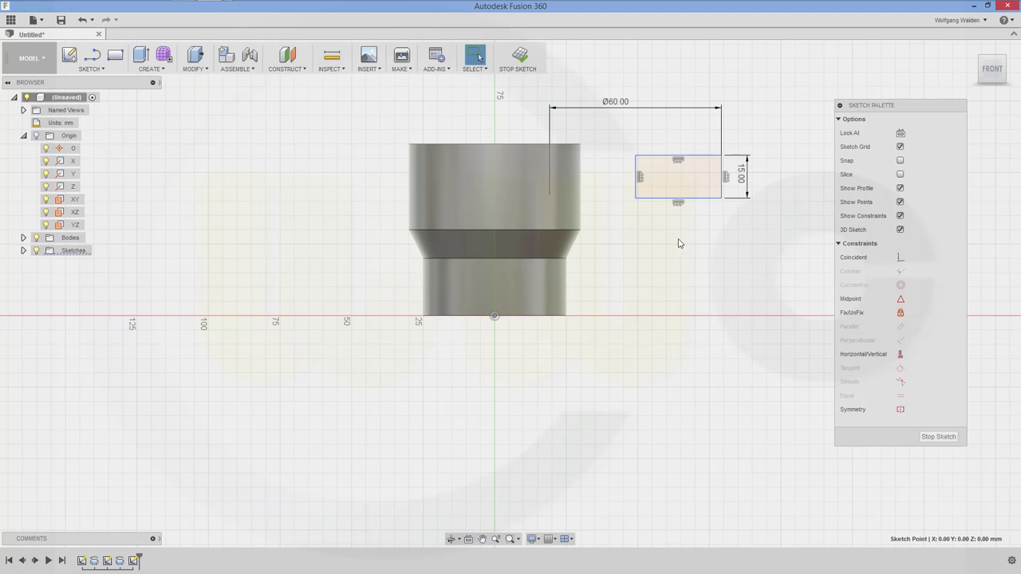
- Dimension the rectangle's top edge 60 mm above the origin
click(663, 155)
click(765, 228)
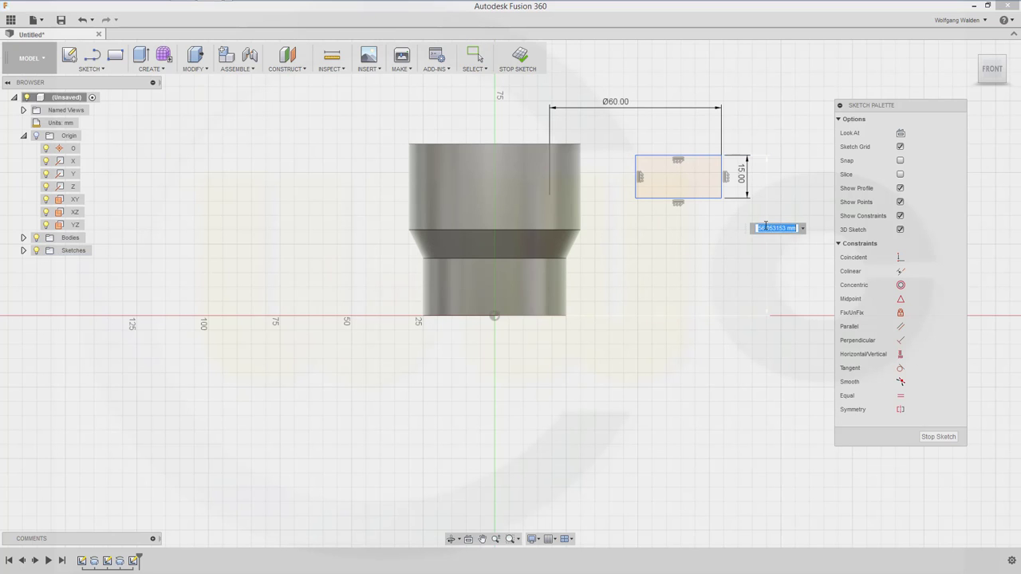
text(60)
key(Return)
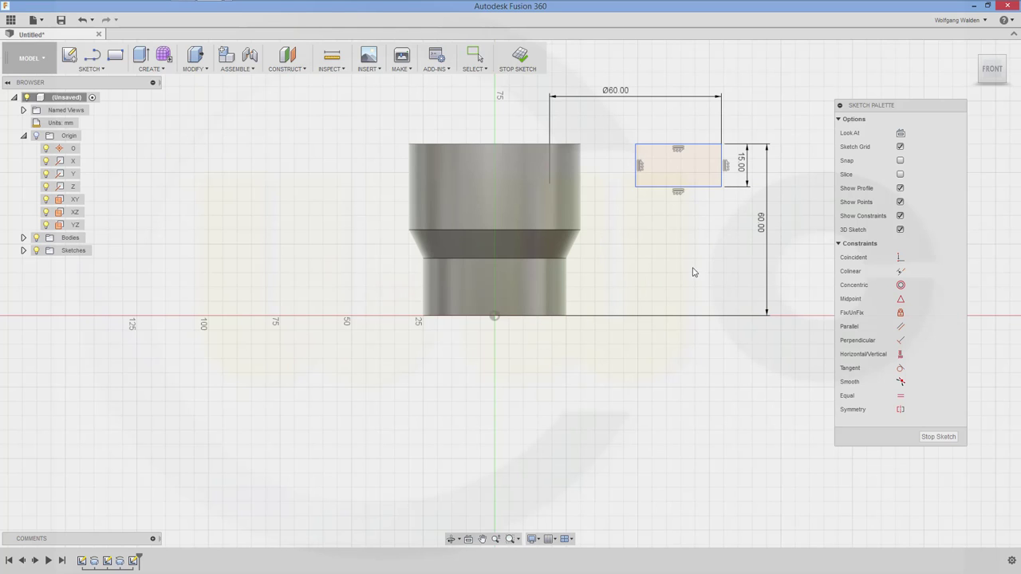
- Make the rectangle's left edge coincident with the origin and stop the sketch
click(901, 260)
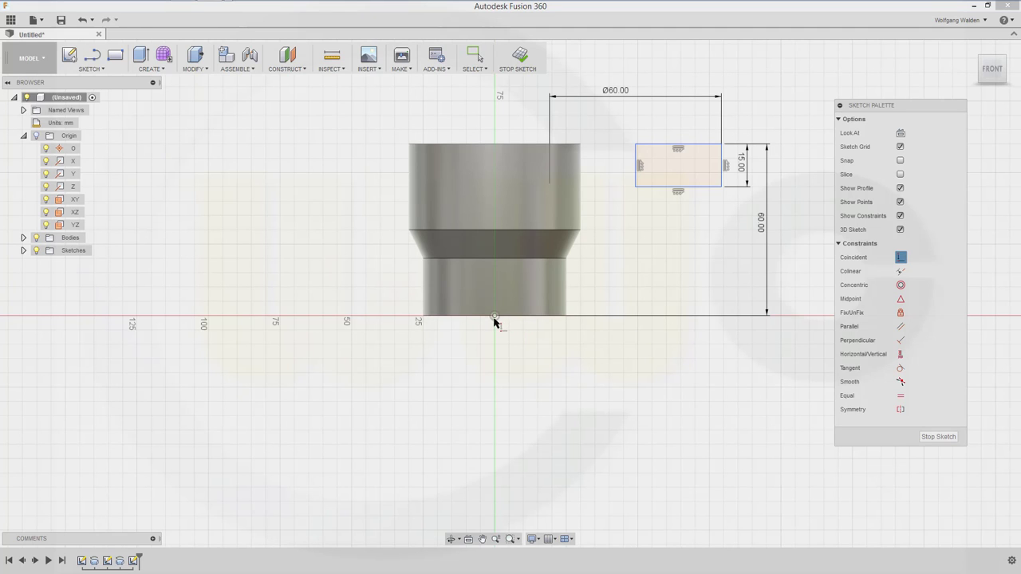
click(494, 317)
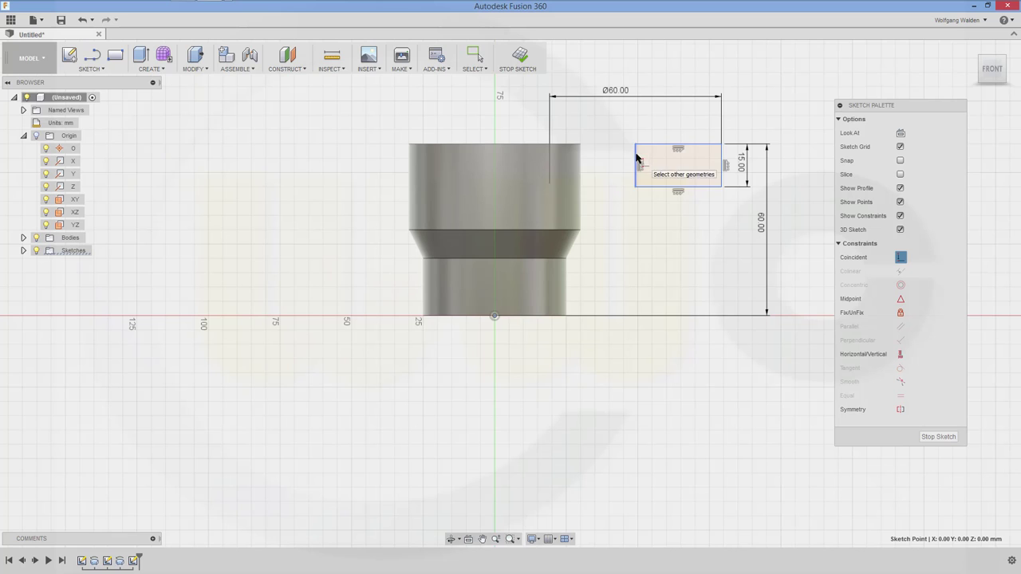
click(636, 158)
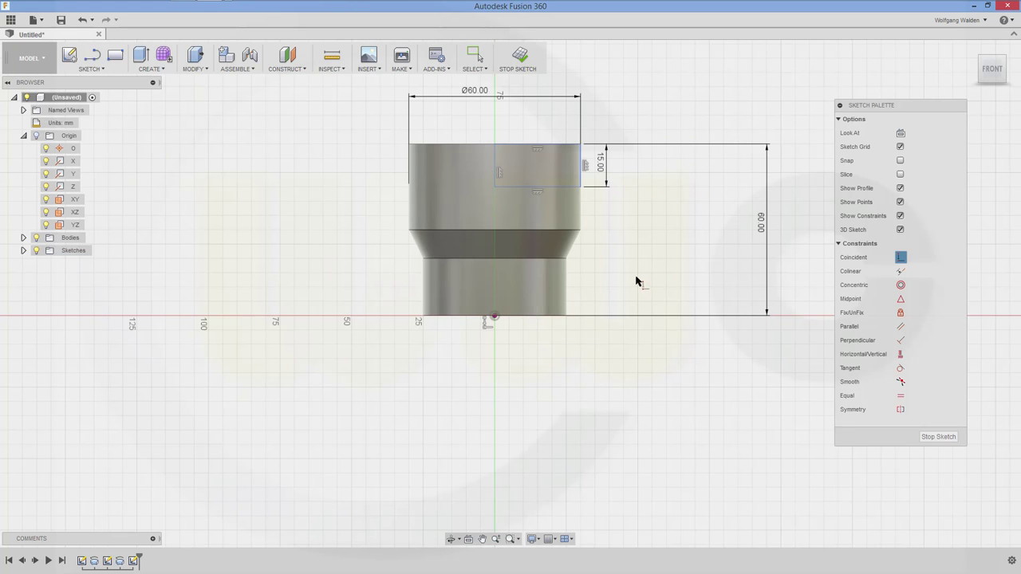
click(939, 437)
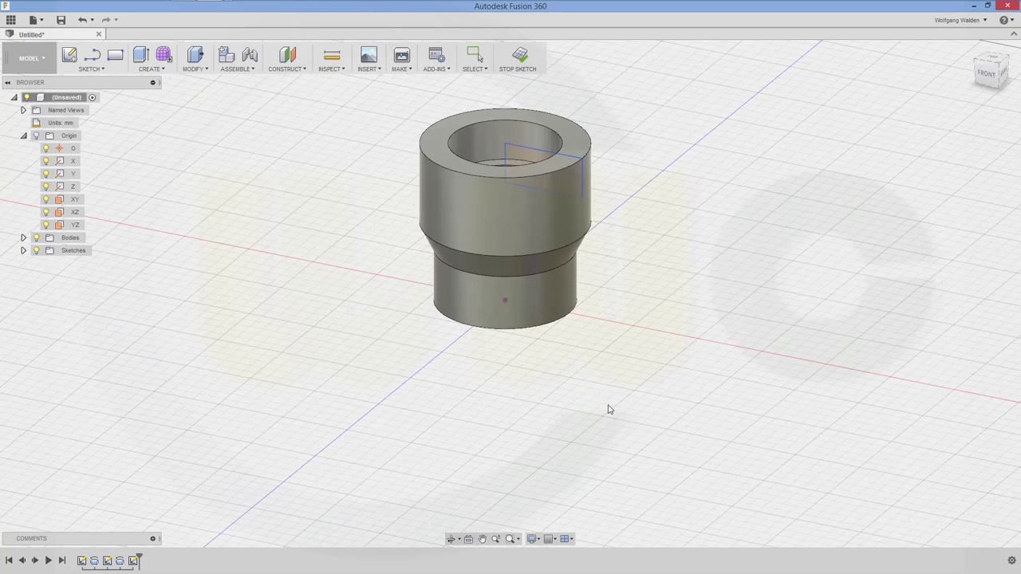
- Revolve-cut the sketch profile 45° symmetrically about the Y axis to notch the top rim
click(159, 69)
click(151, 106)
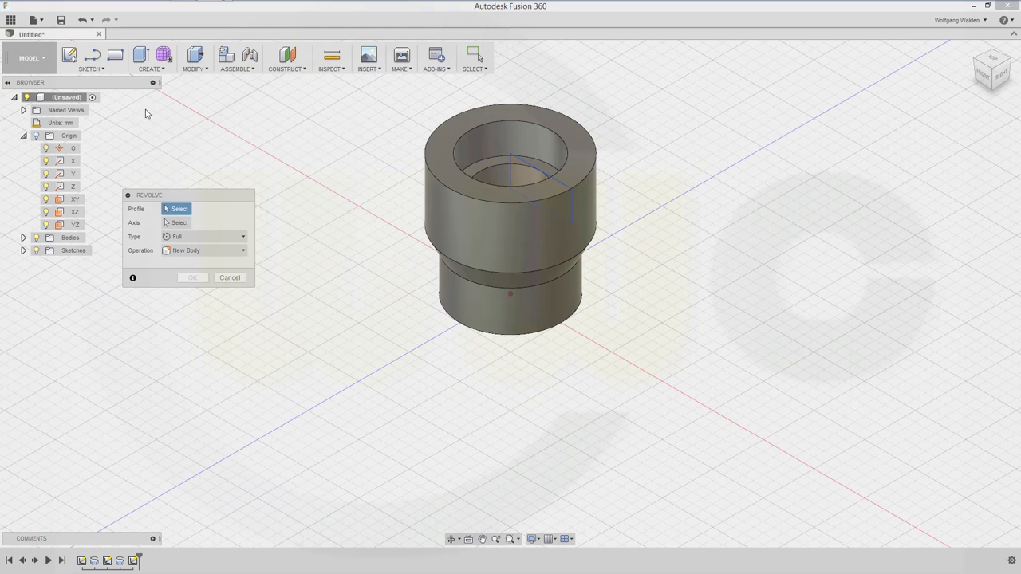
click(243, 237)
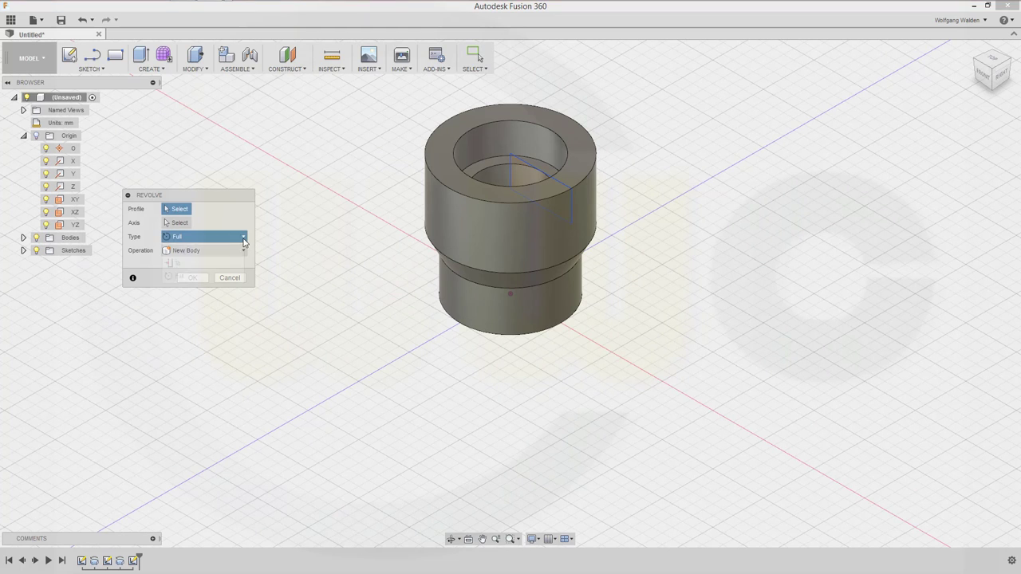
click(228, 252)
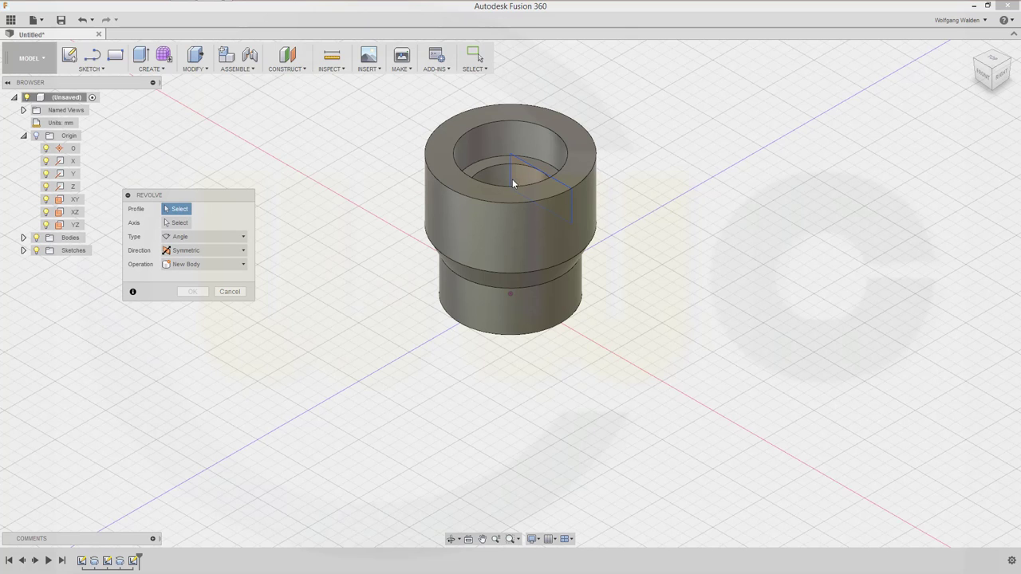
click(523, 182)
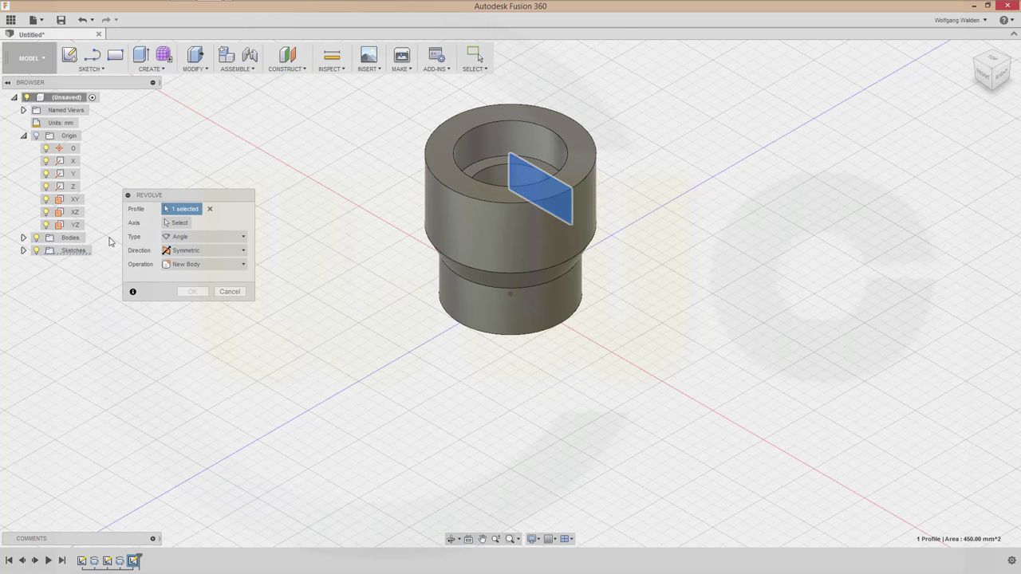
click(83, 178)
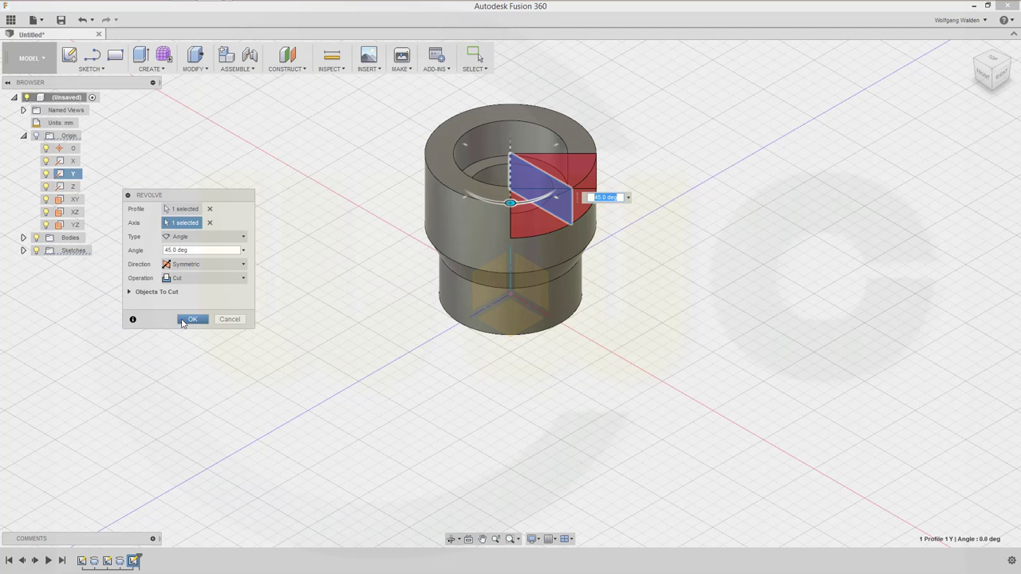
click(192, 319)
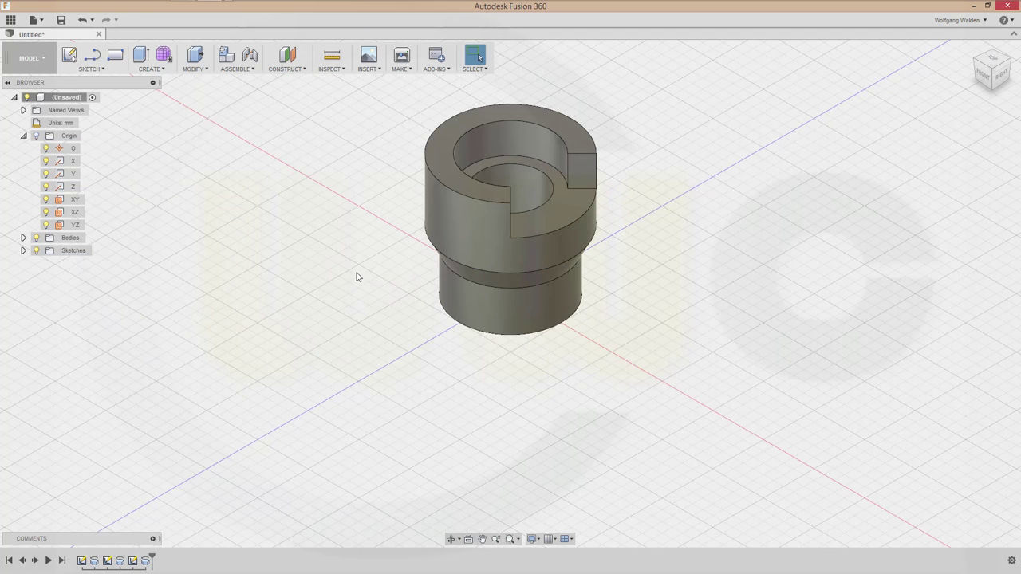
- Mirror the Revolve3 notch feature across the YZ plane
middle_drag(356, 288, 356, 314)
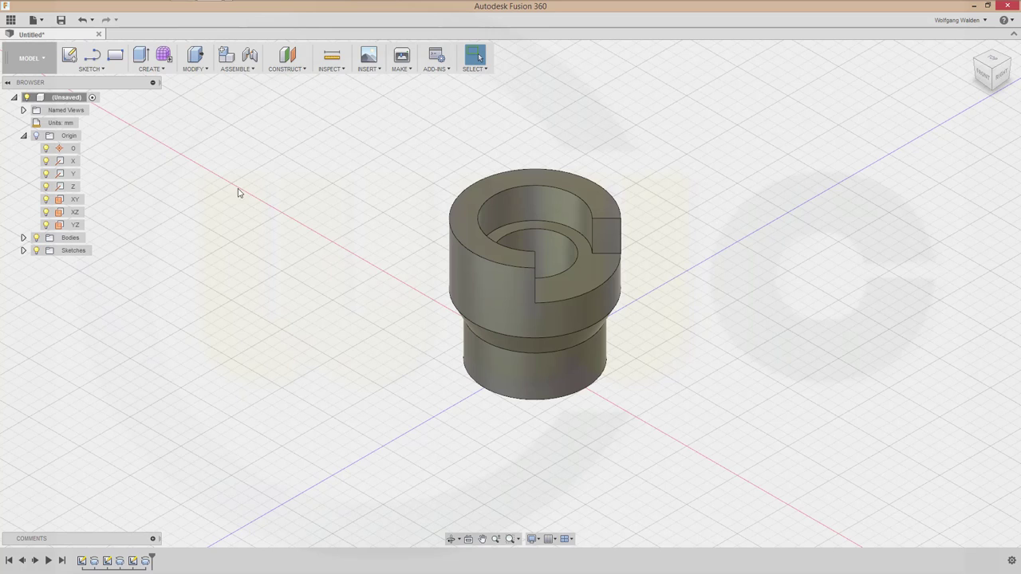
click(158, 70)
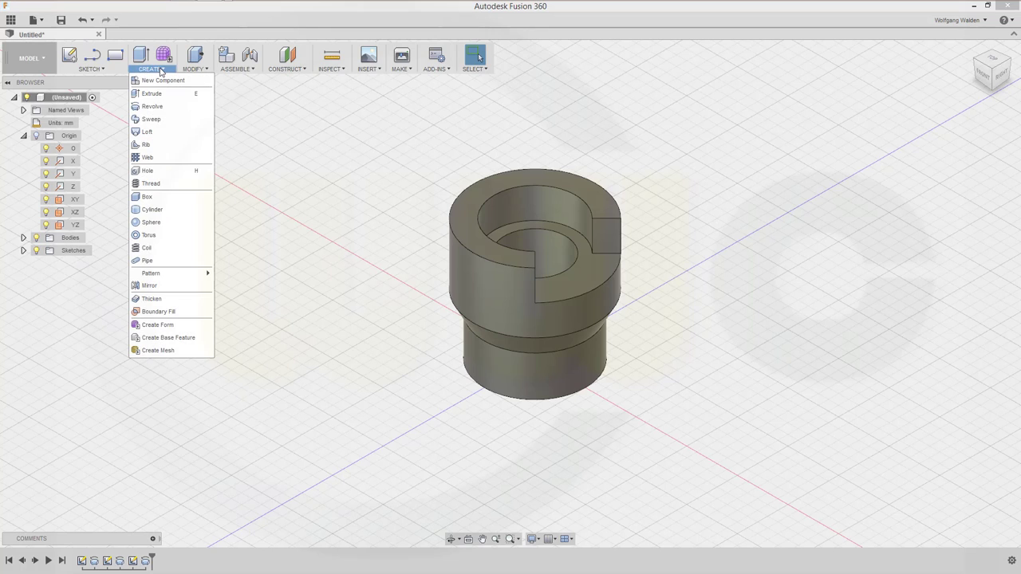
click(182, 285)
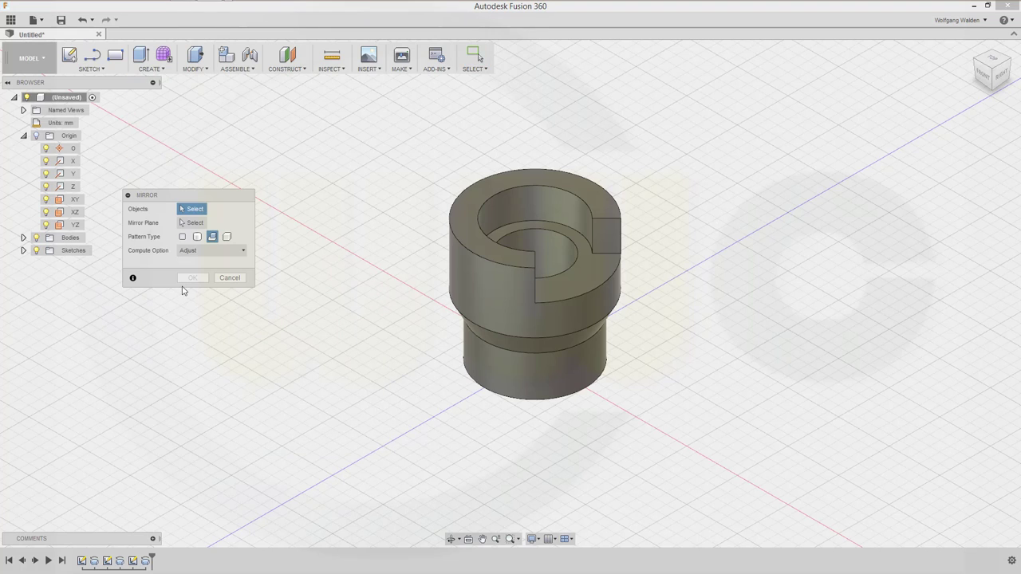
click(212, 236)
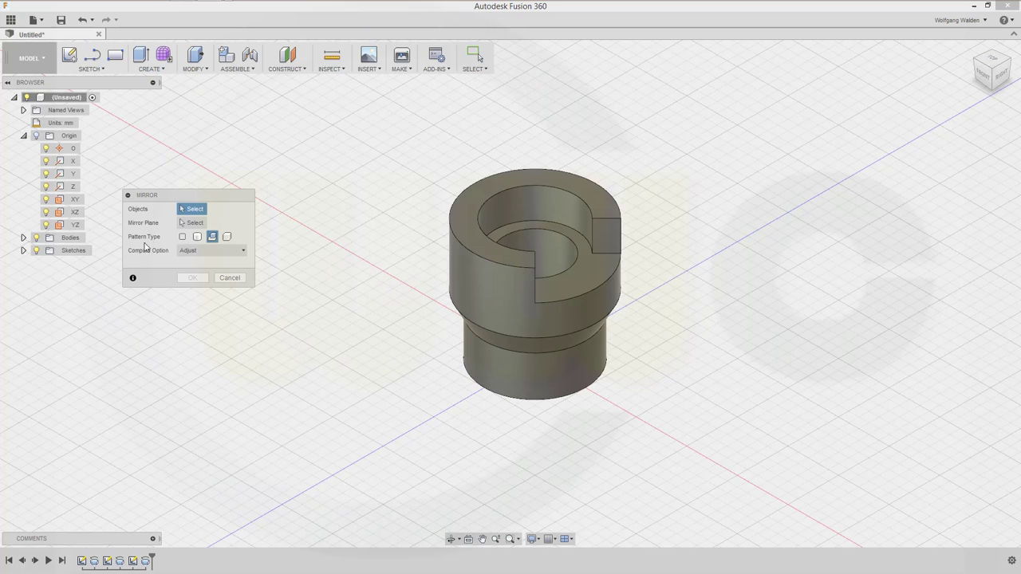
click(146, 561)
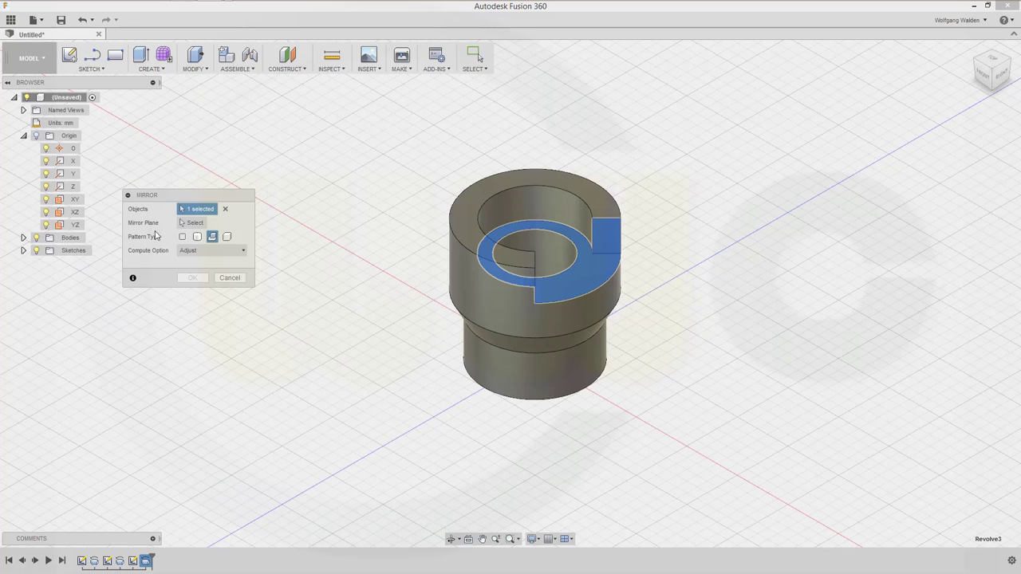
click(190, 223)
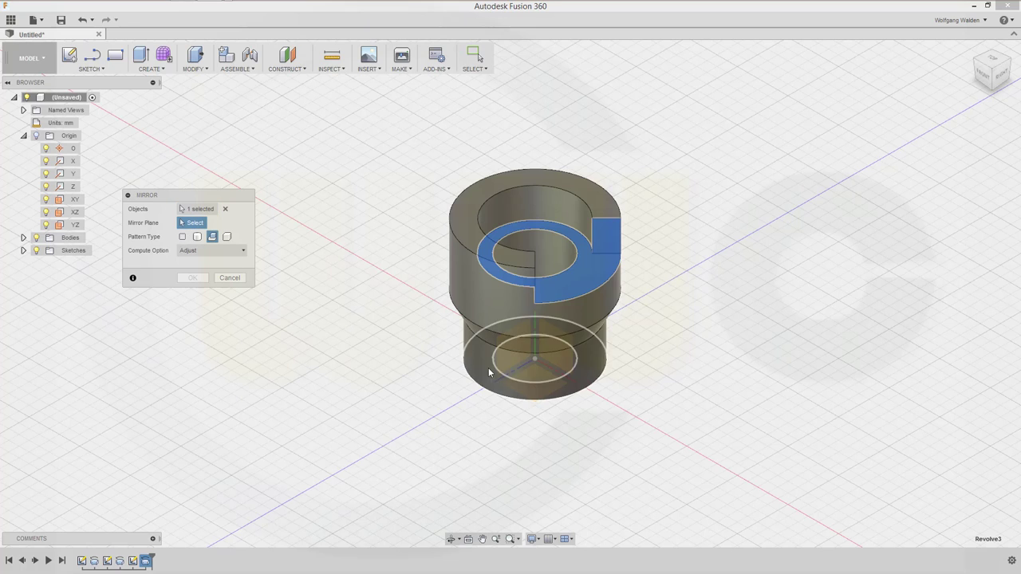
click(509, 352)
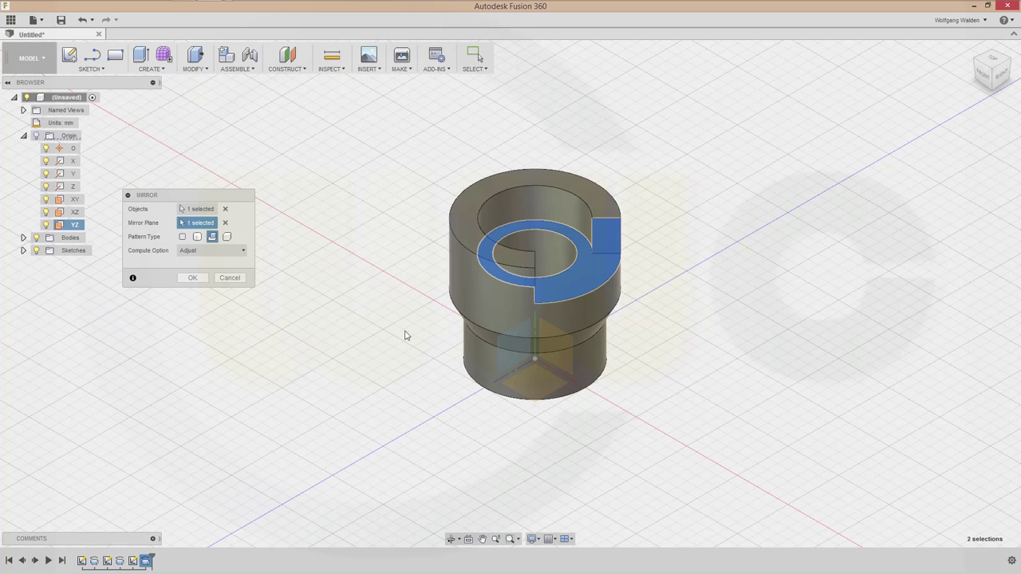
click(192, 277)
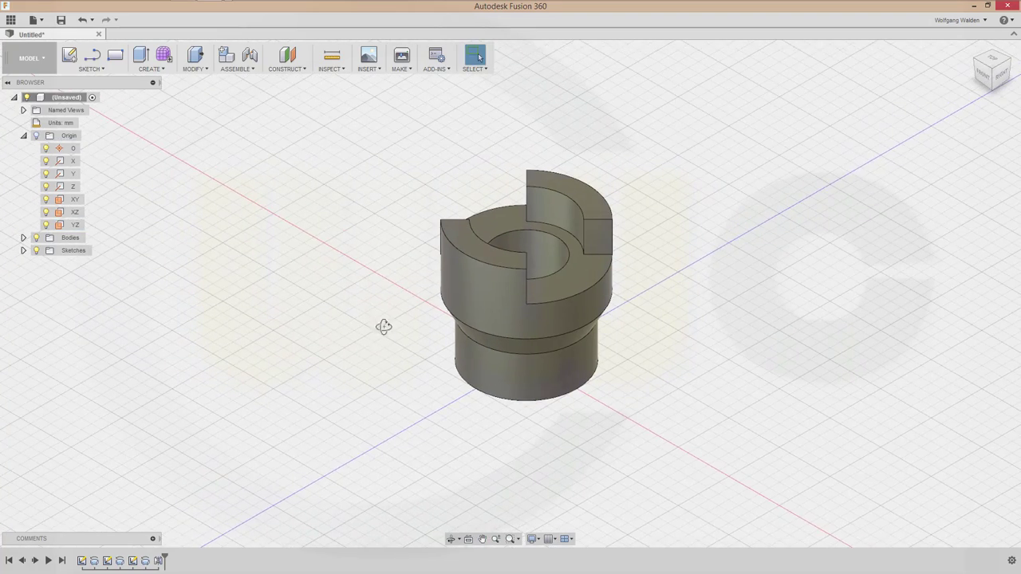
- Sketch on the bottom face and draw an 18 × 8 mm rectangle inside the bore
mouse_move(383, 326)
shift+middle_down()
mouse_move(403, 328)
mouse_move(392, 340)
shift+middle_up()
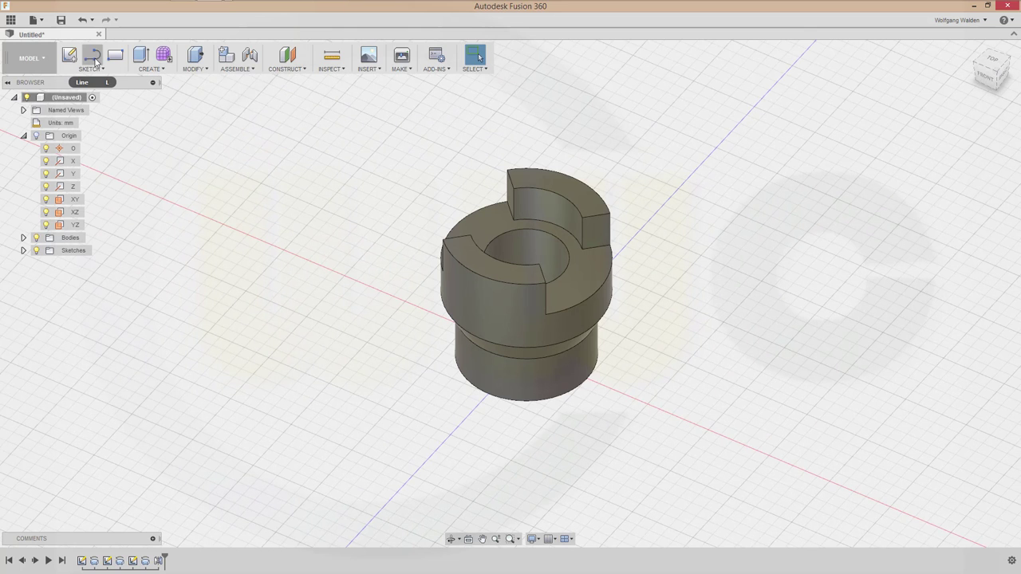
click(115, 54)
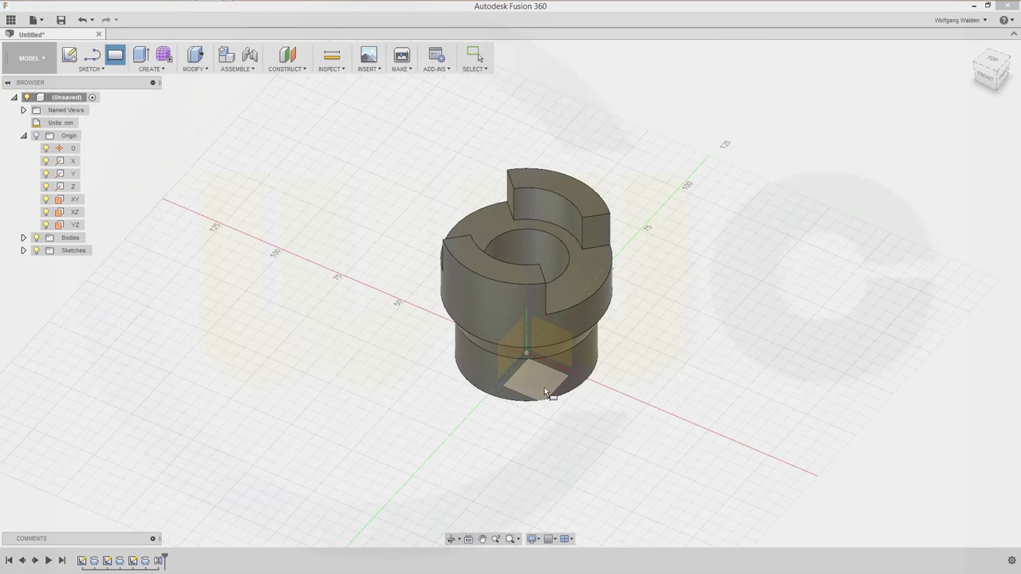
click(545, 382)
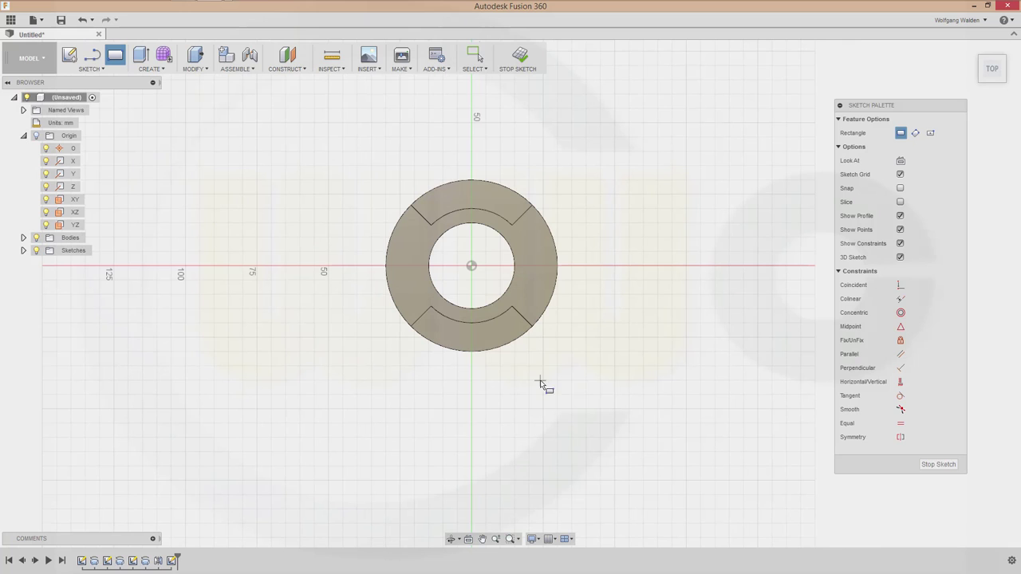
click(461, 288)
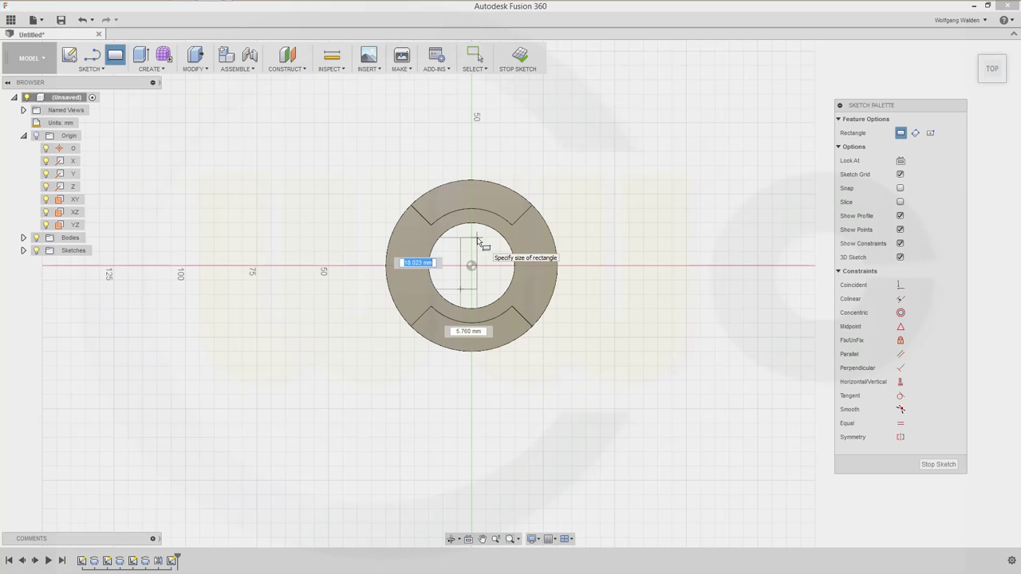
text(18)
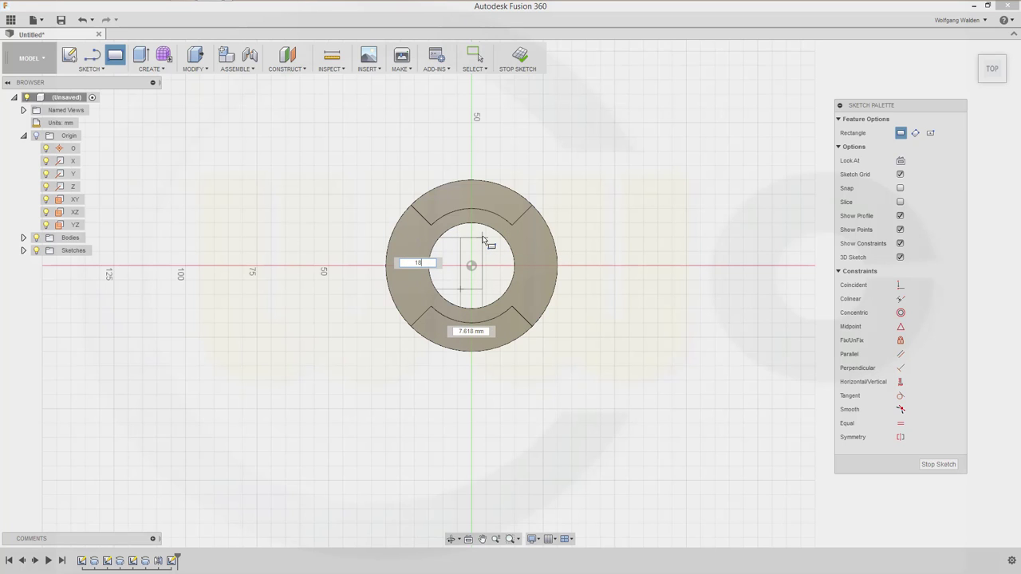
key(Tab)
text(8)
key(Return)
key(Escape)
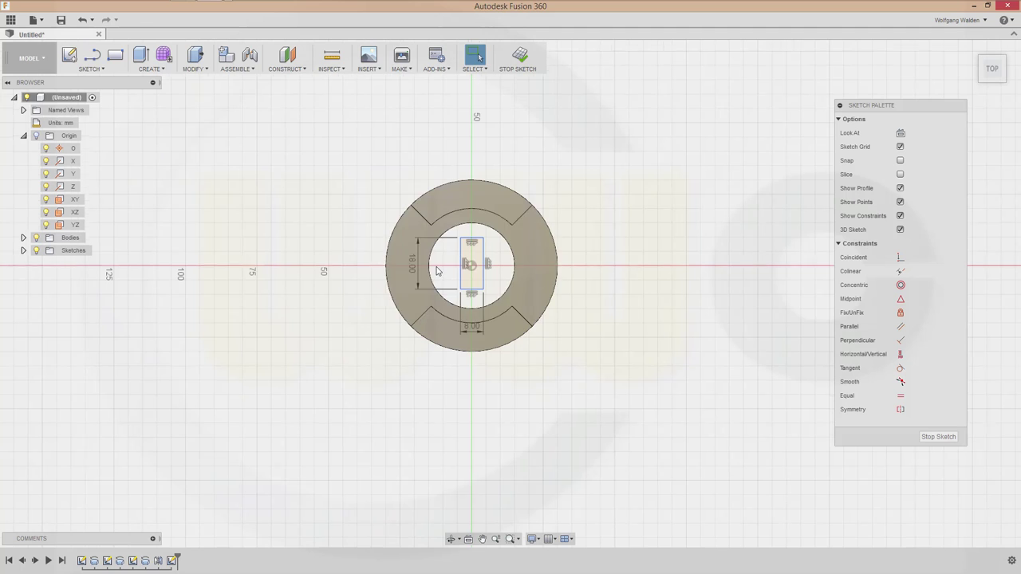
- View the sketch from below and change the rectangle's 18 mm dimension to 8 mm
scroll(416, 263, down, 2)
scroll(422, 260, up, 3)
scroll(427, 255, up, 4)
scroll(427, 255, up, 2)
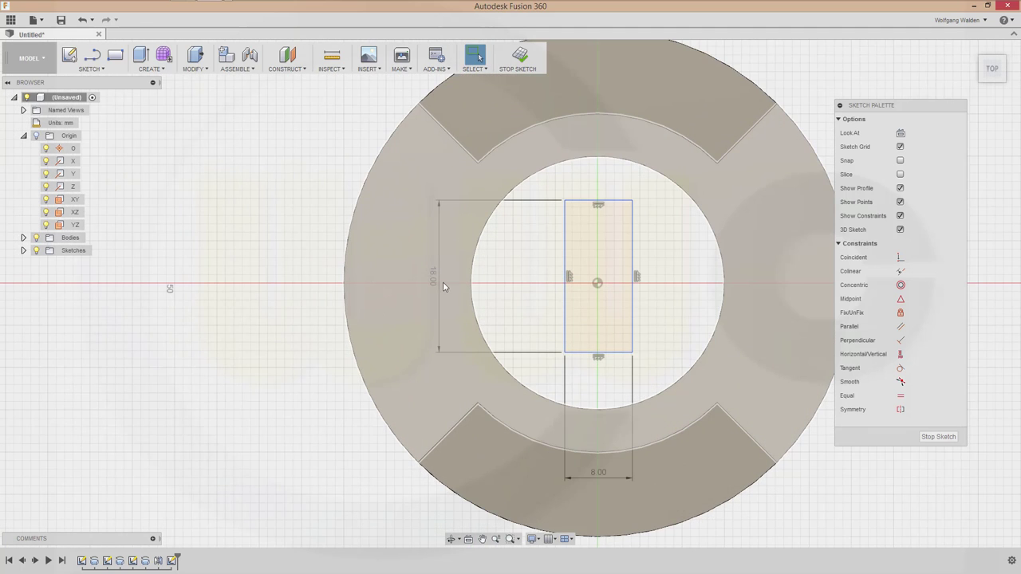
mouse_move(437, 352)
shift+middle_down()
mouse_move(529, 264)
mouse_move(433, 235)
mouse_move(442, 229)
shift+middle_up()
mouse_move(478, 57)
shift+middle_down()
mouse_move(410, 64)
mouse_move(417, 51)
mouse_move(411, 64)
mouse_move(458, 202)
shift+middle_up()
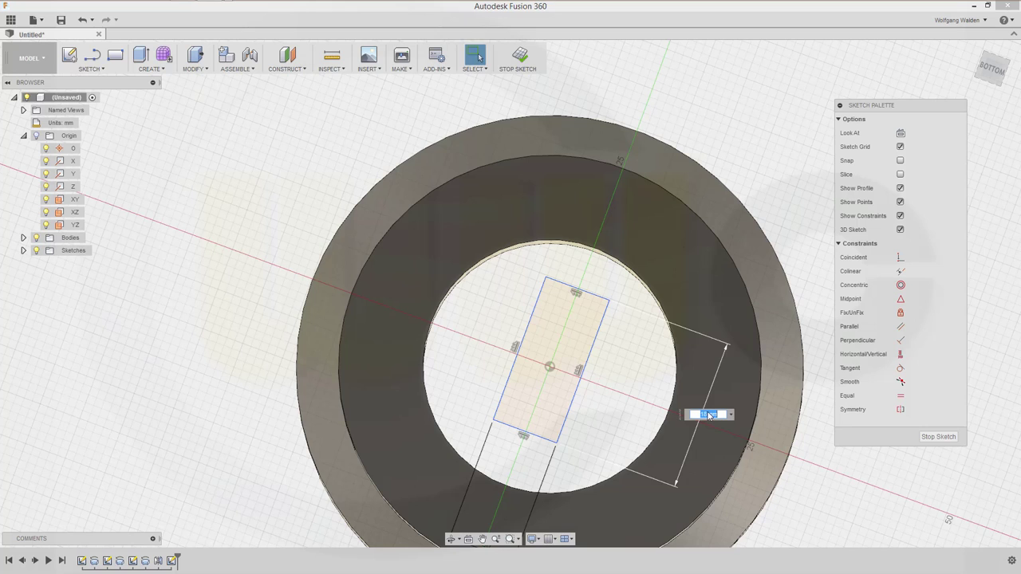
text(8)
key(Return)
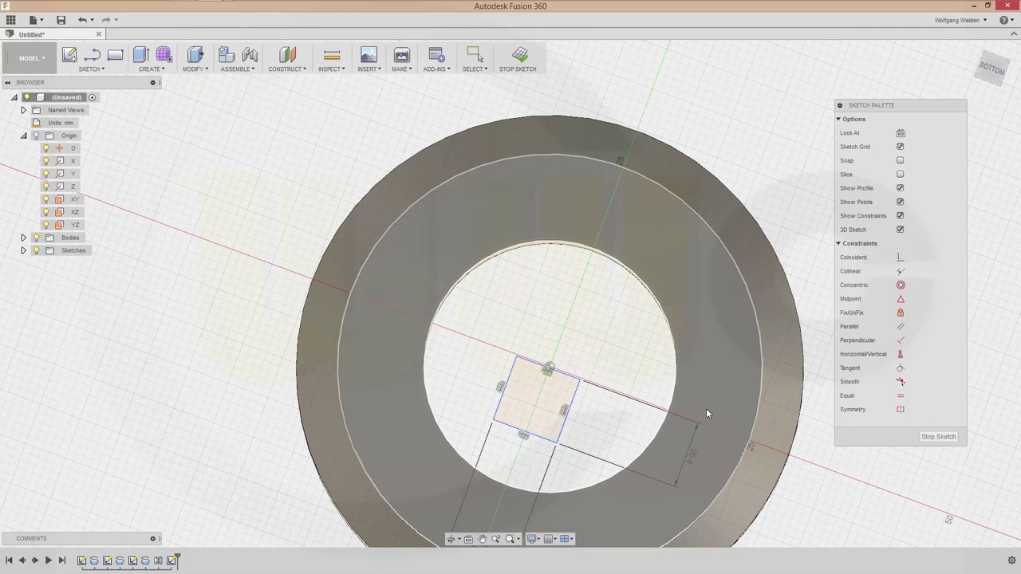
key(Escape)
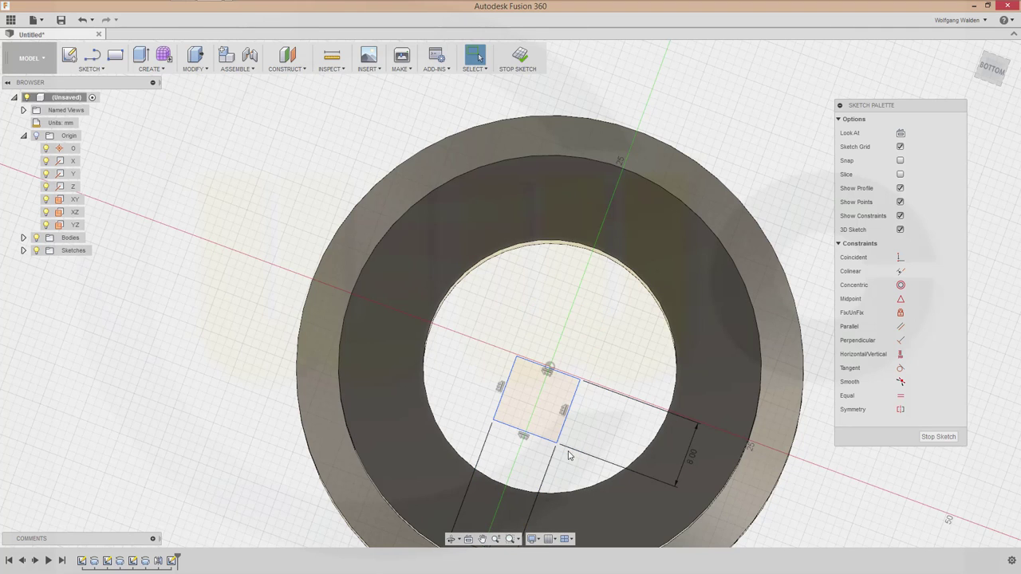
- Change the rectangle's bottom dimension to 18 mm
scroll(571, 442, up, 3)
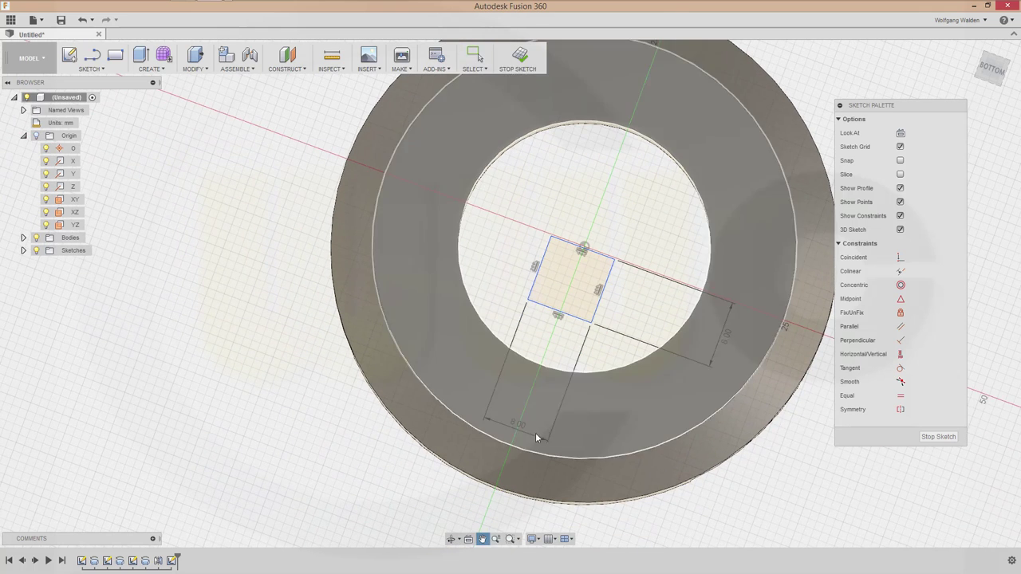
scroll(536, 432, down, 3)
key(d)
click(516, 430)
click(521, 422)
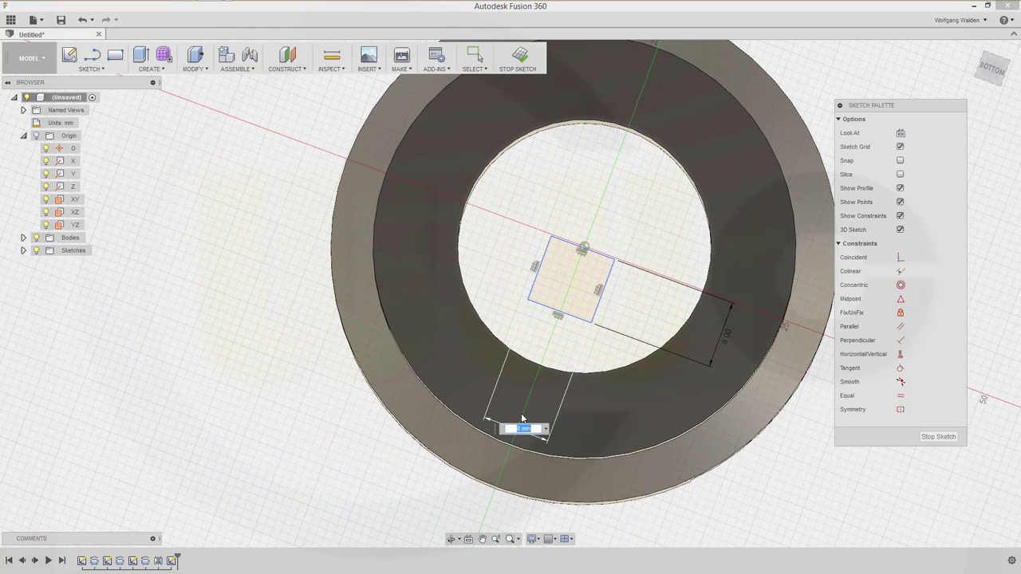
key(Return)
key(Escape)
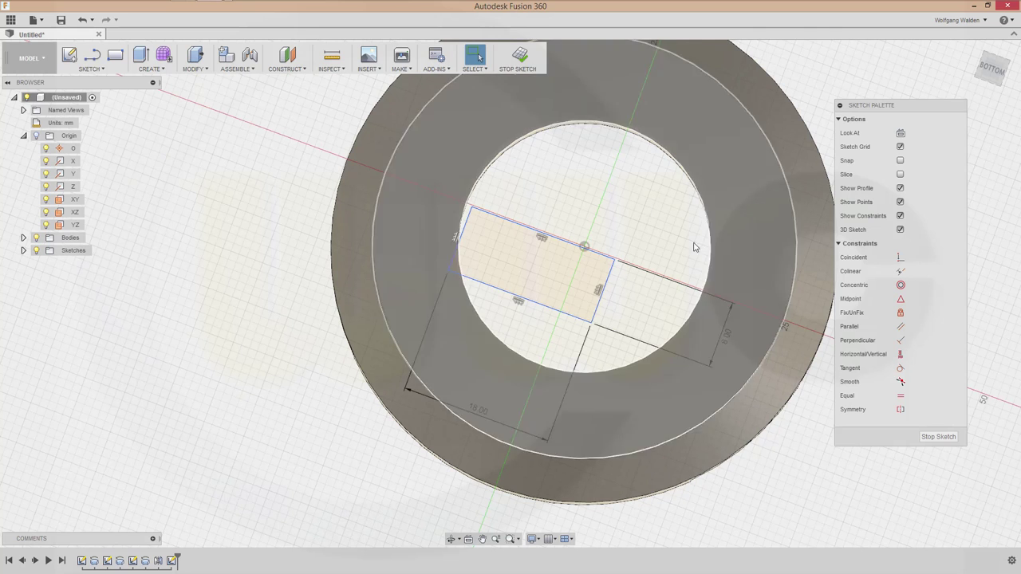
- Constrain the rectangle's right edge to pass through the centre point
click(557, 246)
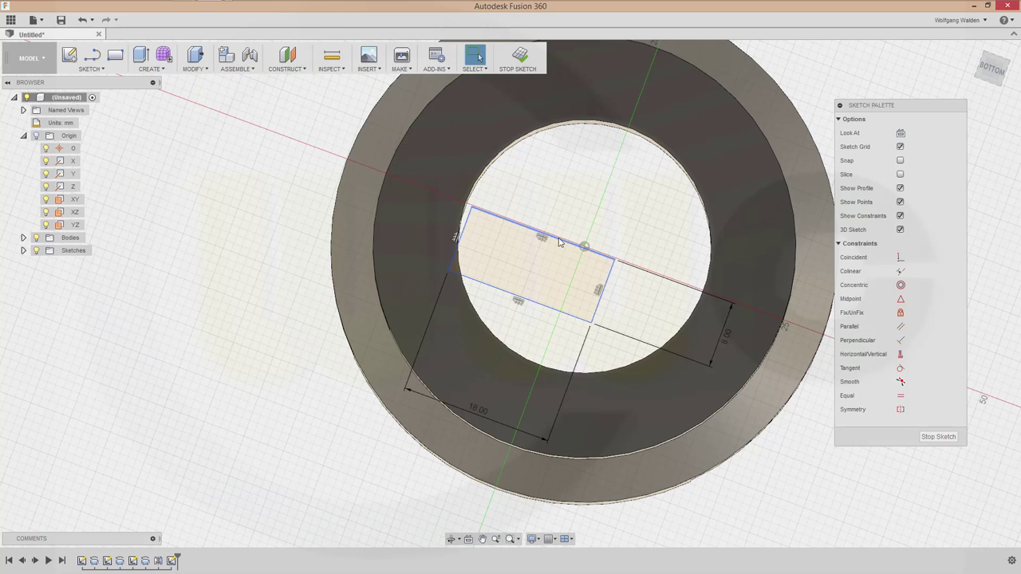
mouse_move(562, 240)
mouse_down()
mouse_move(545, 193)
mouse_move(529, 187)
mouse_up()
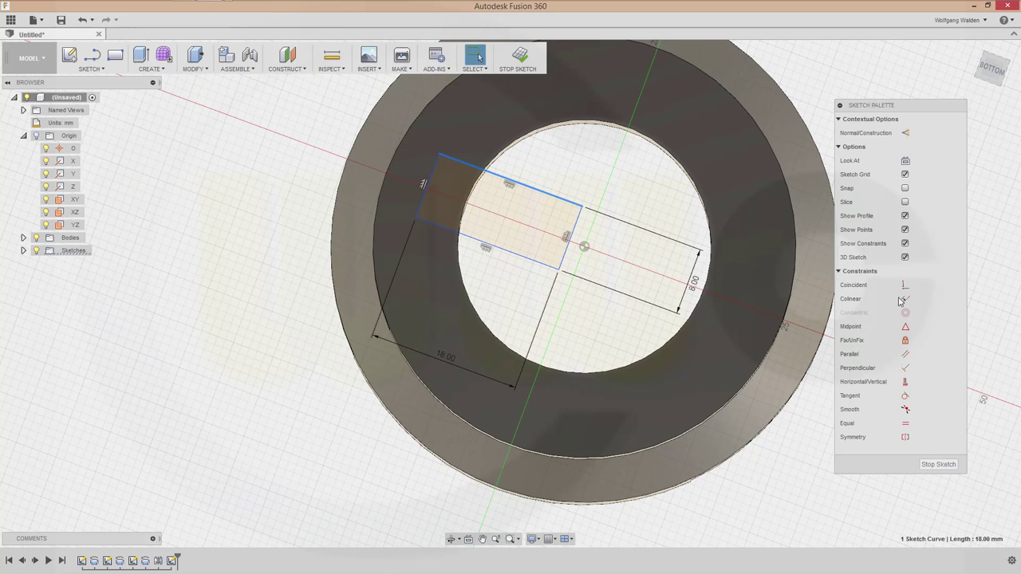
click(906, 287)
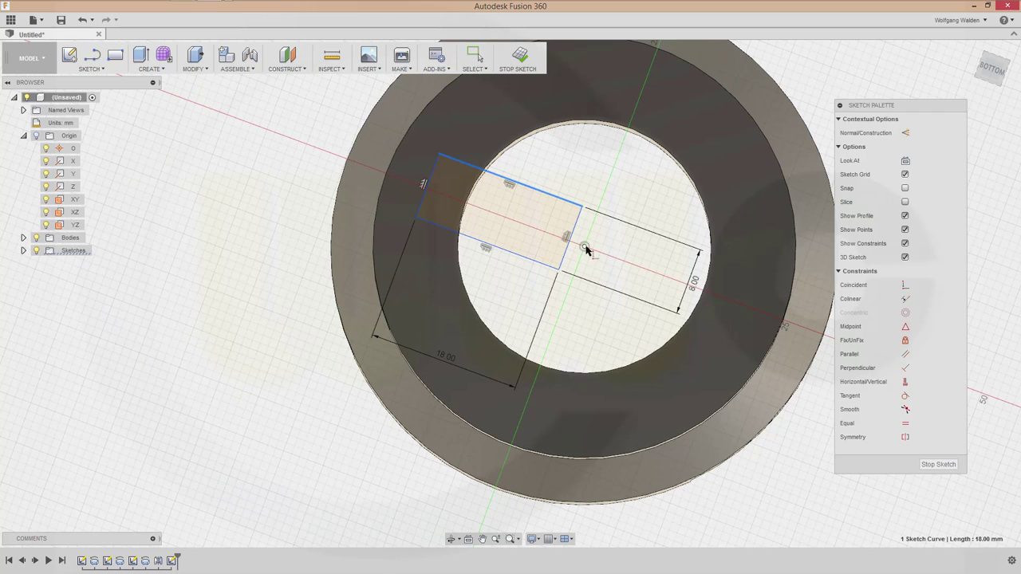
click(584, 247)
key(Escape)
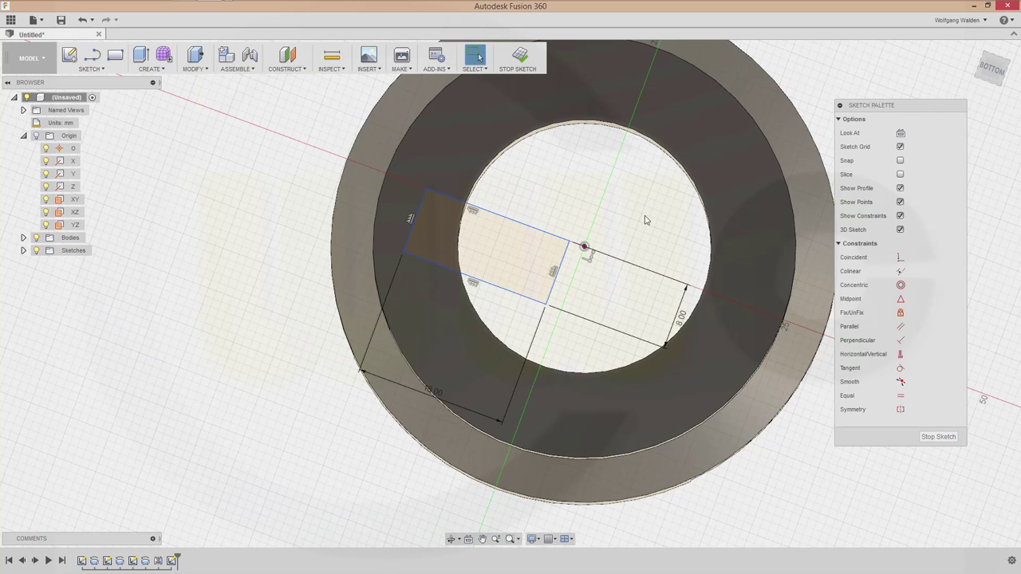
key(ctrl+z)
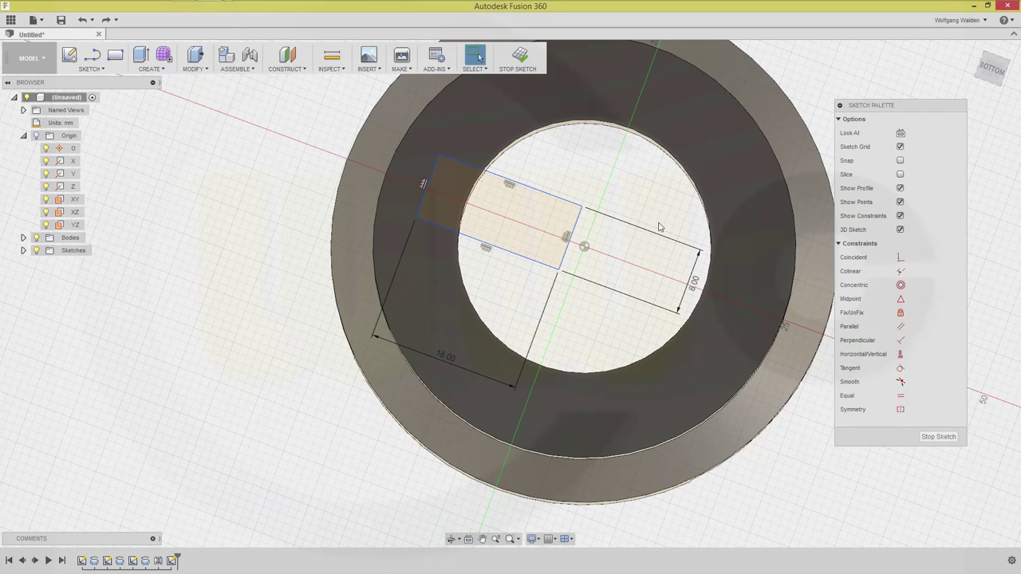
click(900, 256)
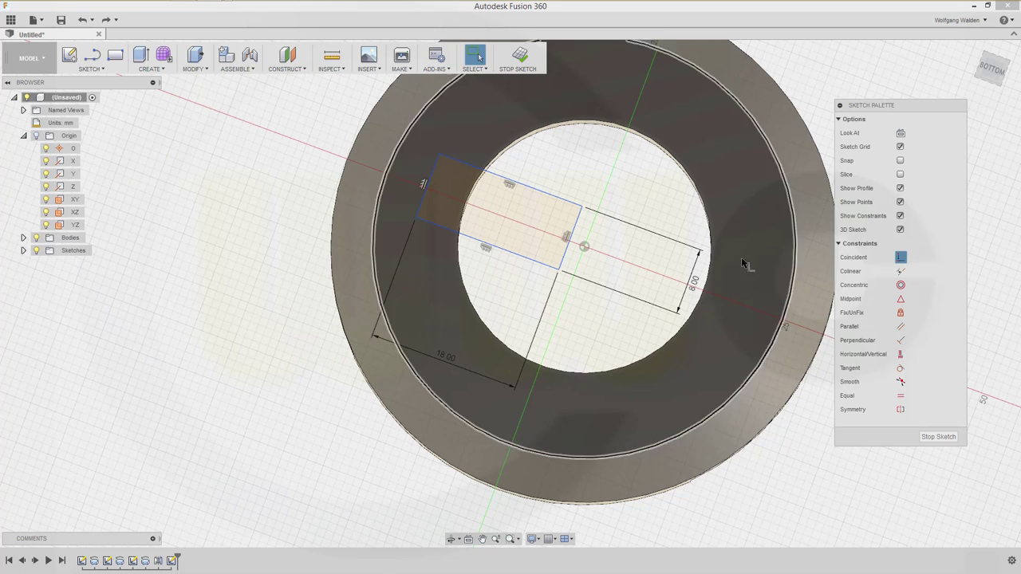
click(585, 248)
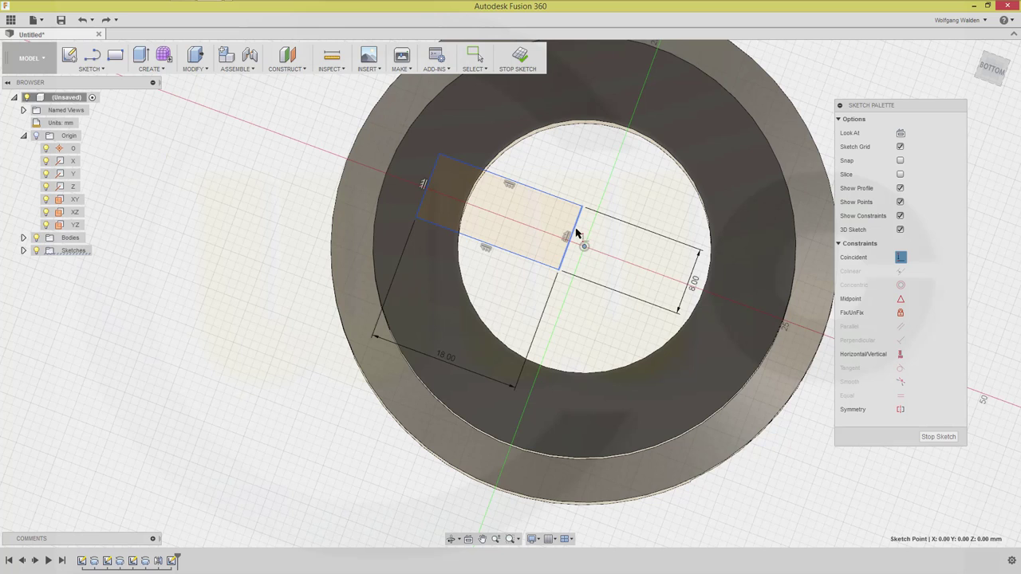
click(573, 233)
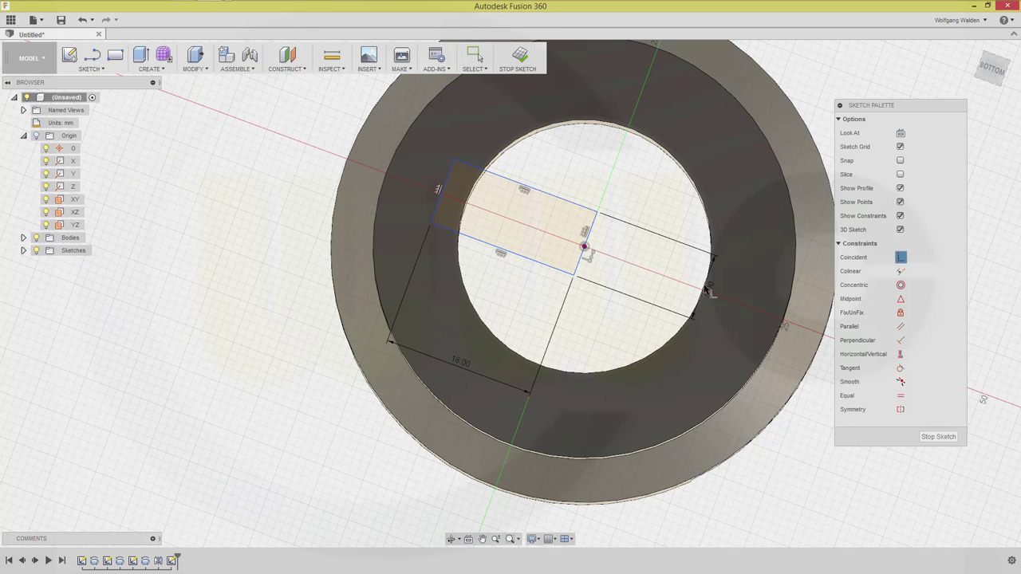
- Dimension the centre point to the rectangle's top edge at 4 mm
key(d)
click(585, 247)
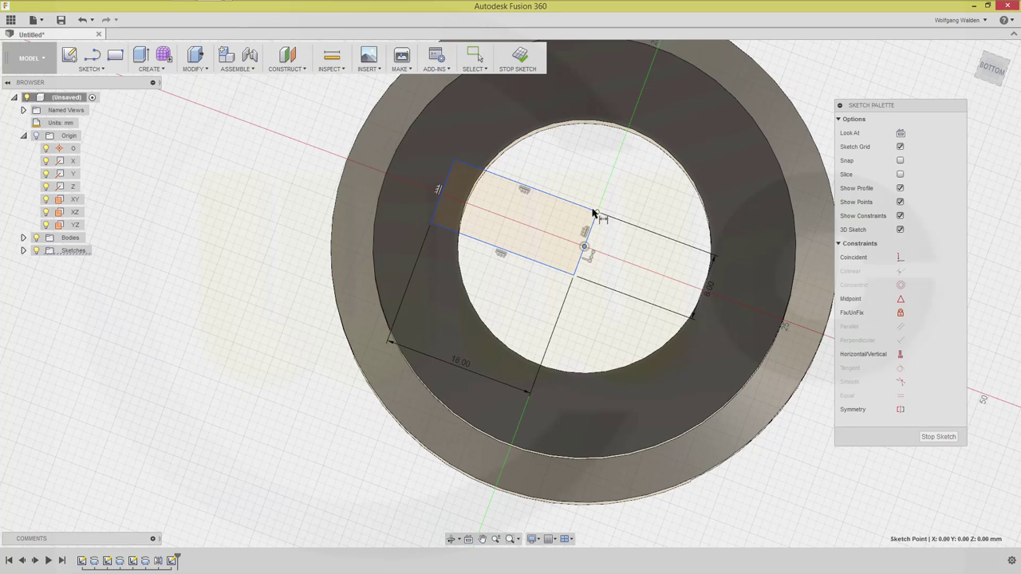
click(594, 212)
click(621, 248)
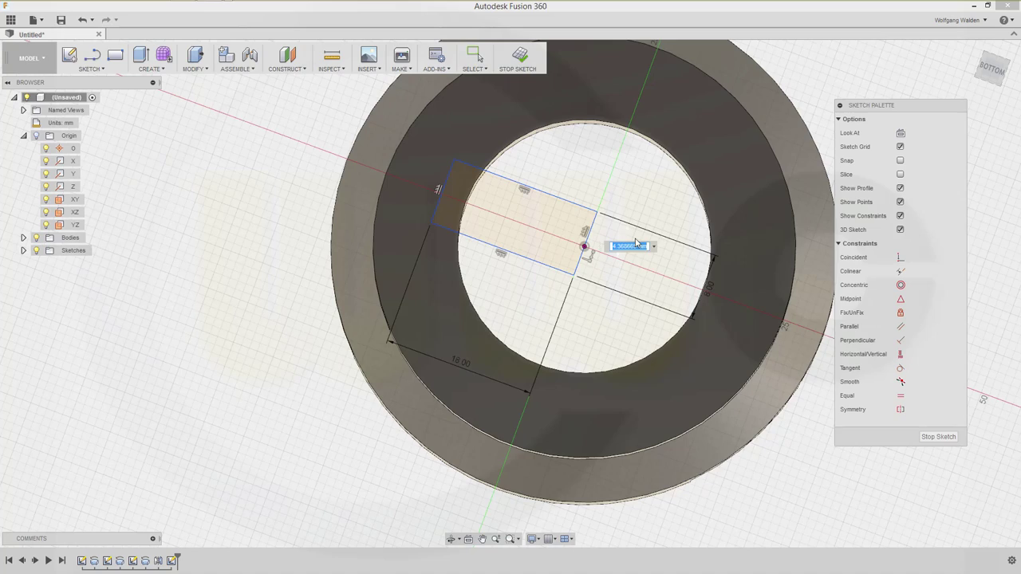
text(4)
key(Return)
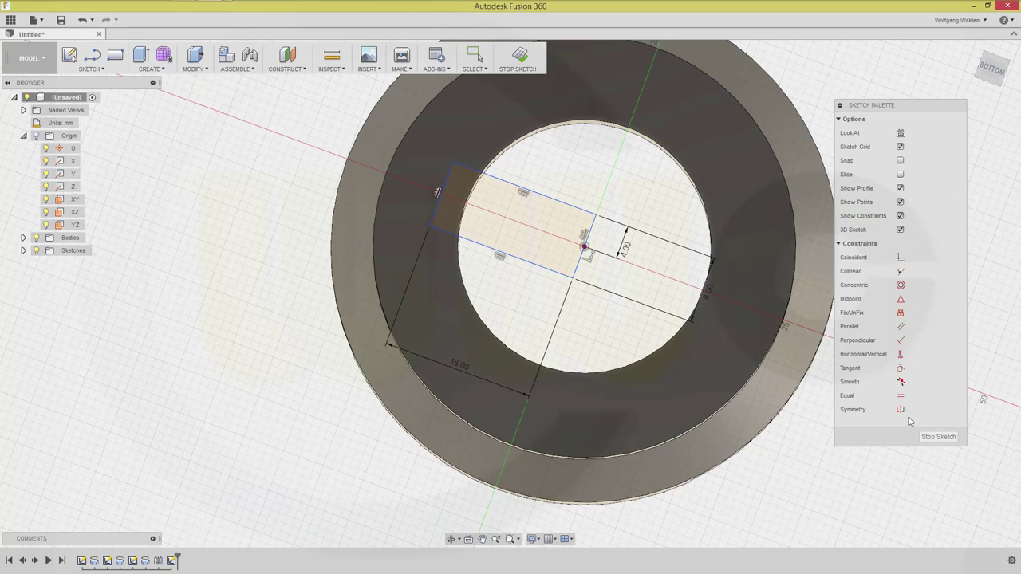
- Finish the sketch and extrude-cut the bore rectangle through all to slot the wall
click(938, 436)
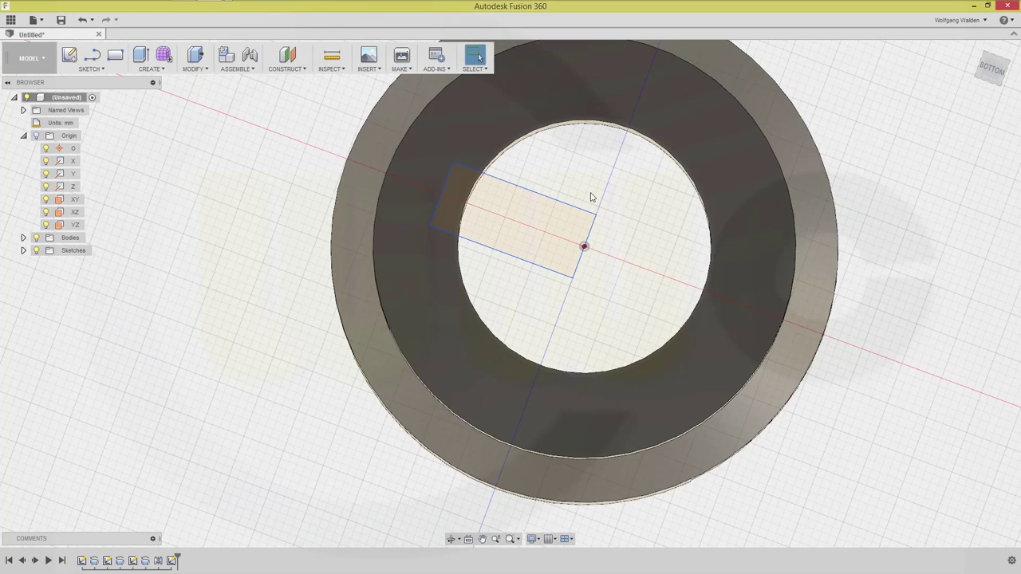
shift+middle_drag(591, 197, 540, 364)
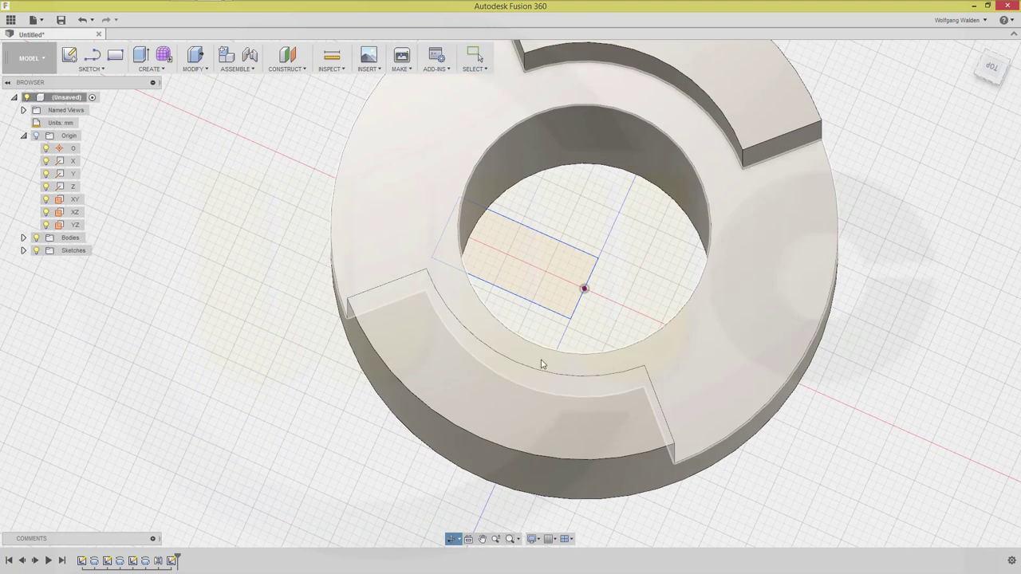
click(140, 59)
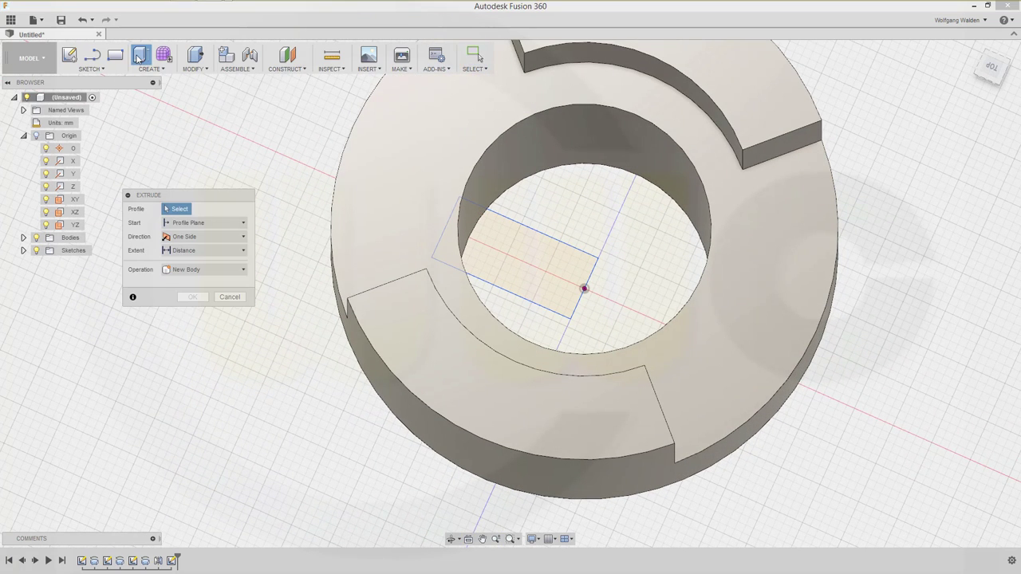
click(564, 276)
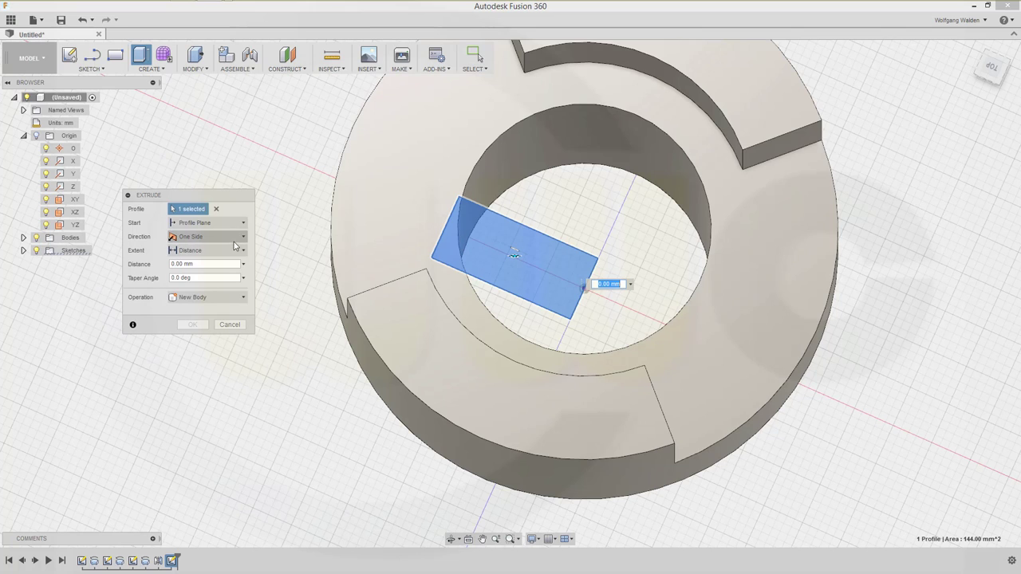
click(244, 254)
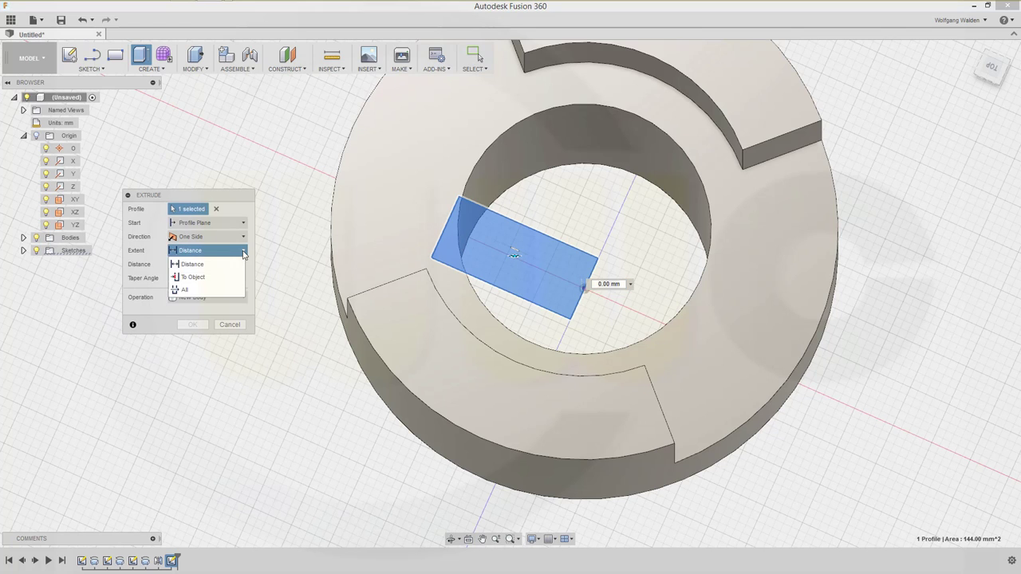
click(220, 290)
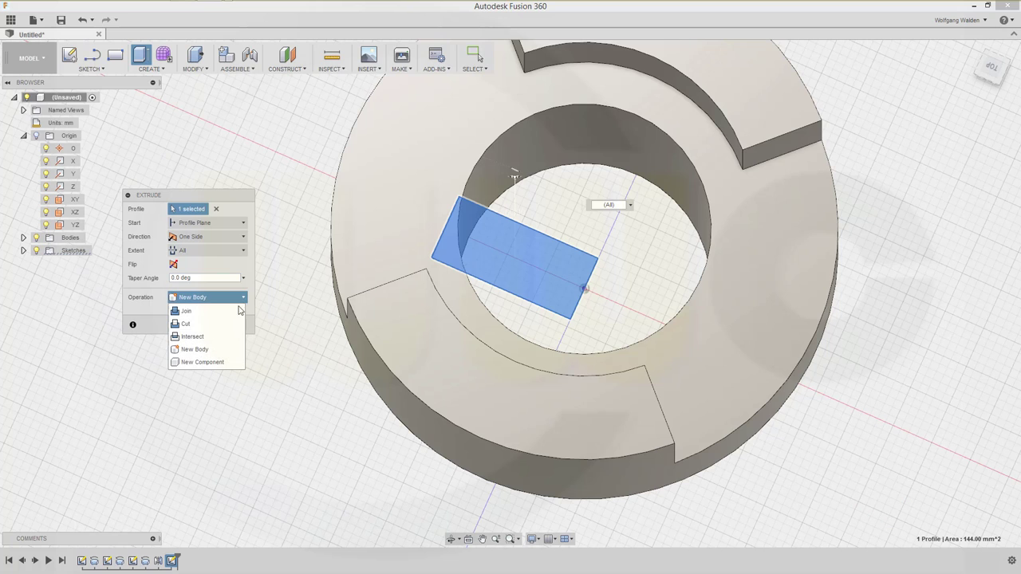
click(230, 324)
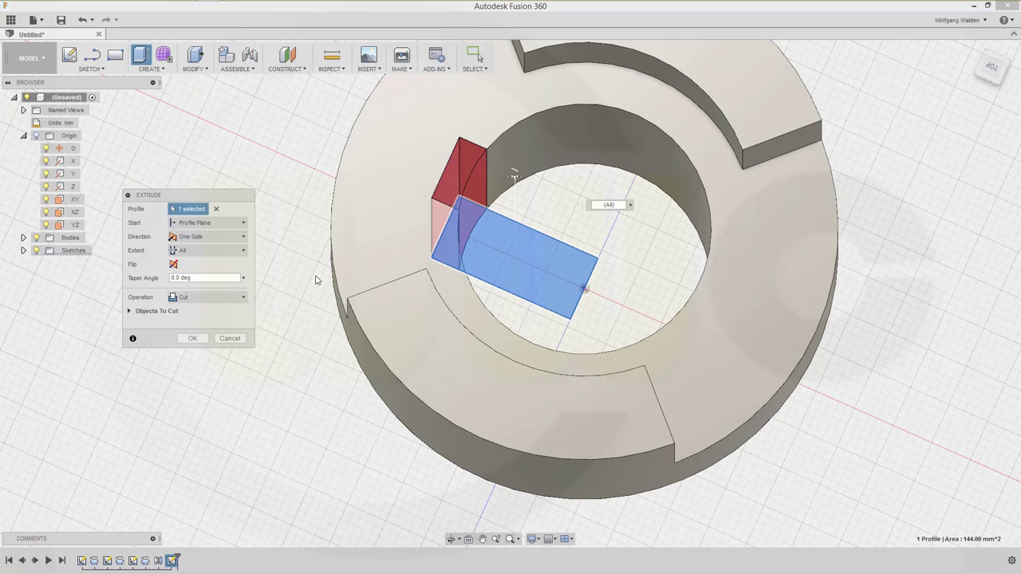
mouse_move(287, 255)
shift+middle_down()
mouse_move(290, 221)
mouse_move(278, 230)
shift+middle_up()
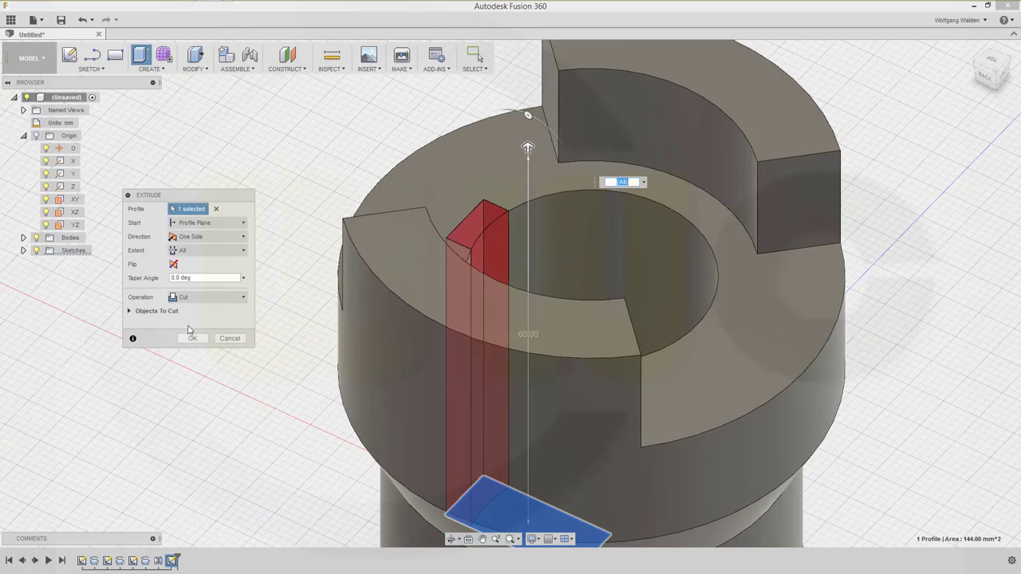
click(191, 338)
middle_drag(247, 343, 287, 271)
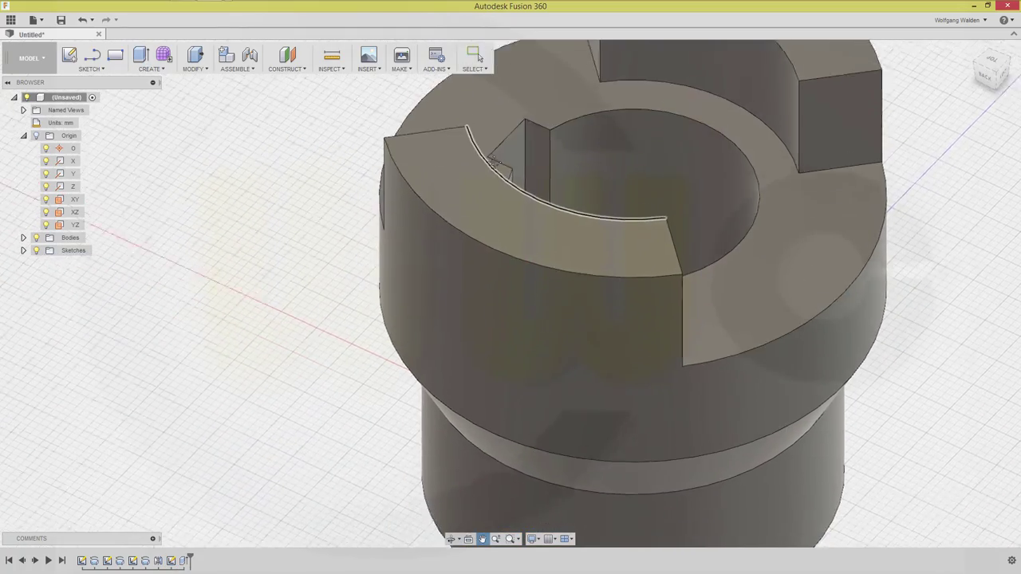
mouse_move(495, 162)
shift+middle_down()
mouse_move(490, 213)
mouse_move(533, 248)
mouse_move(506, 244)
shift+middle_up()
scroll(586, 265, down, 3)
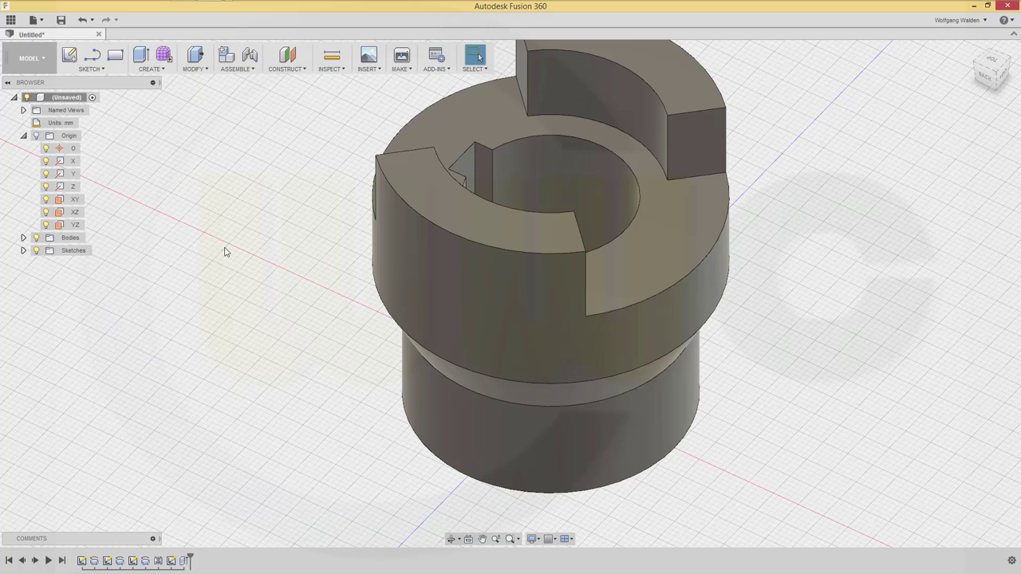
- Start a sketch on the YZ plane and place a point left of the part
click(69, 55)
click(481, 372)
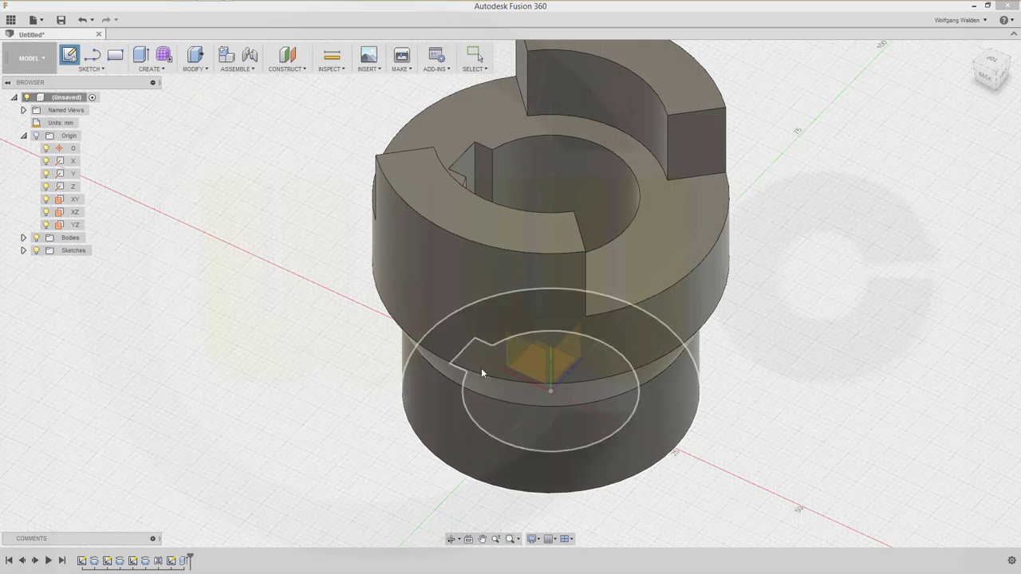
click(574, 358)
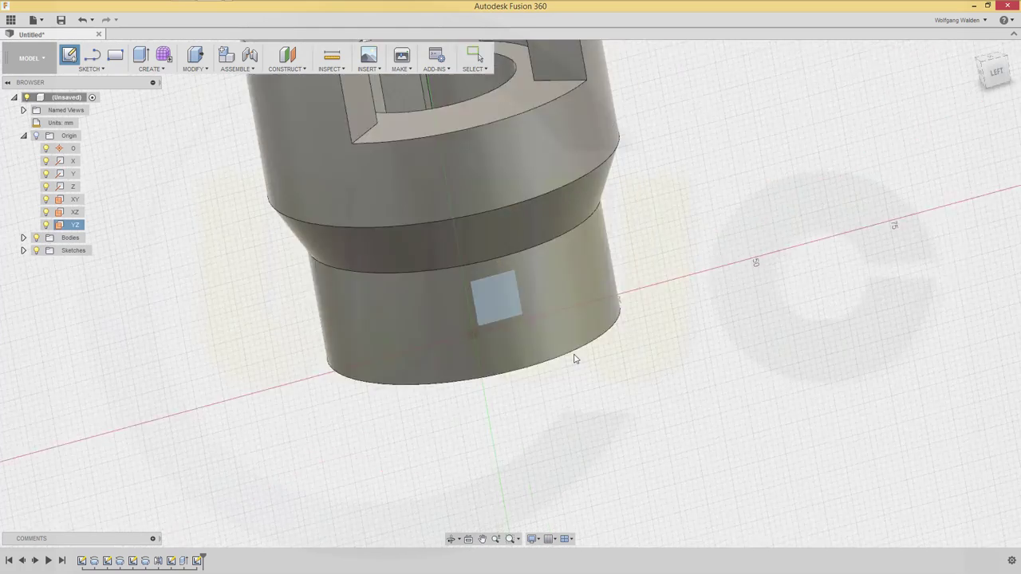
click(102, 70)
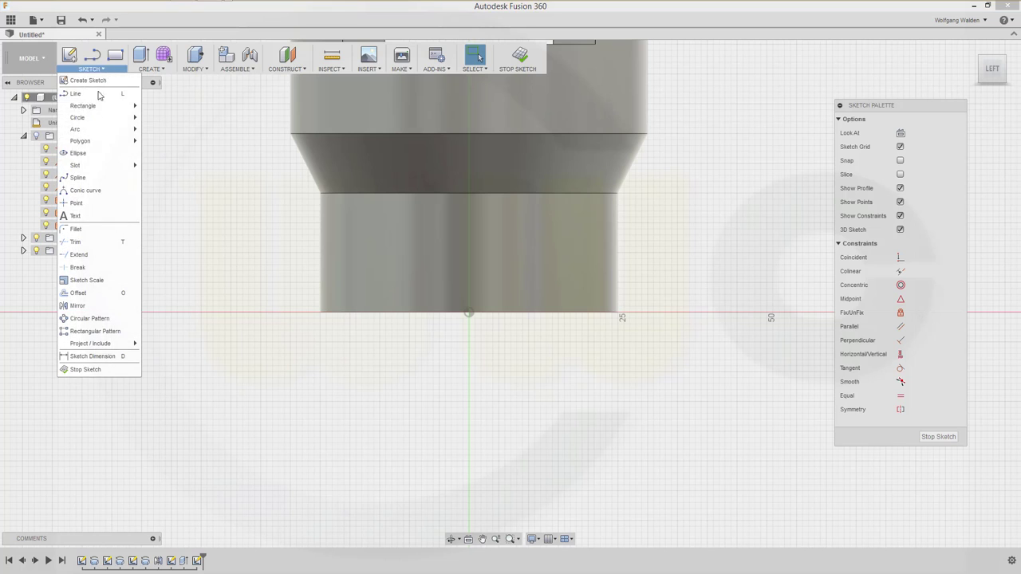
click(102, 206)
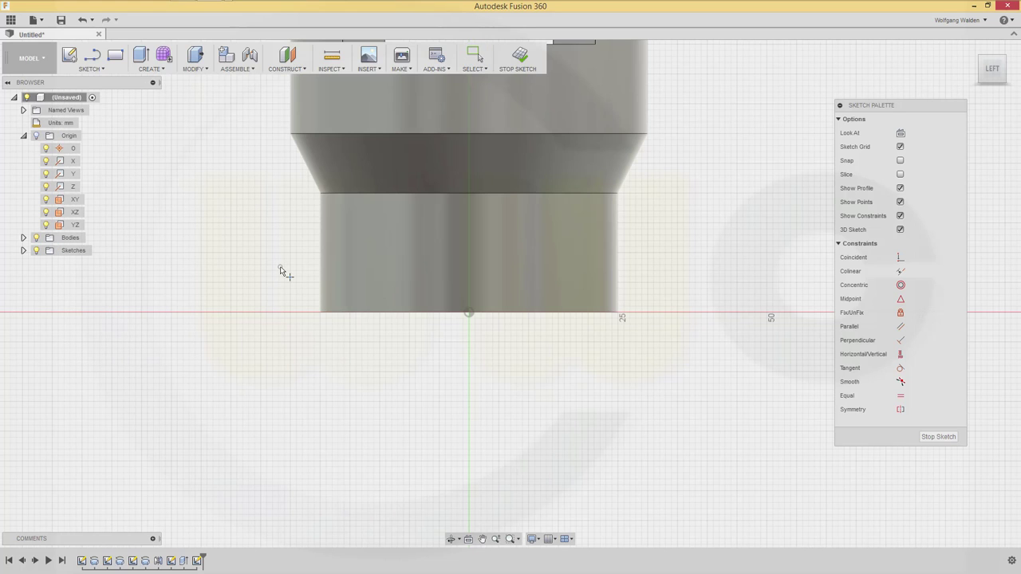
click(280, 267)
key(Escape)
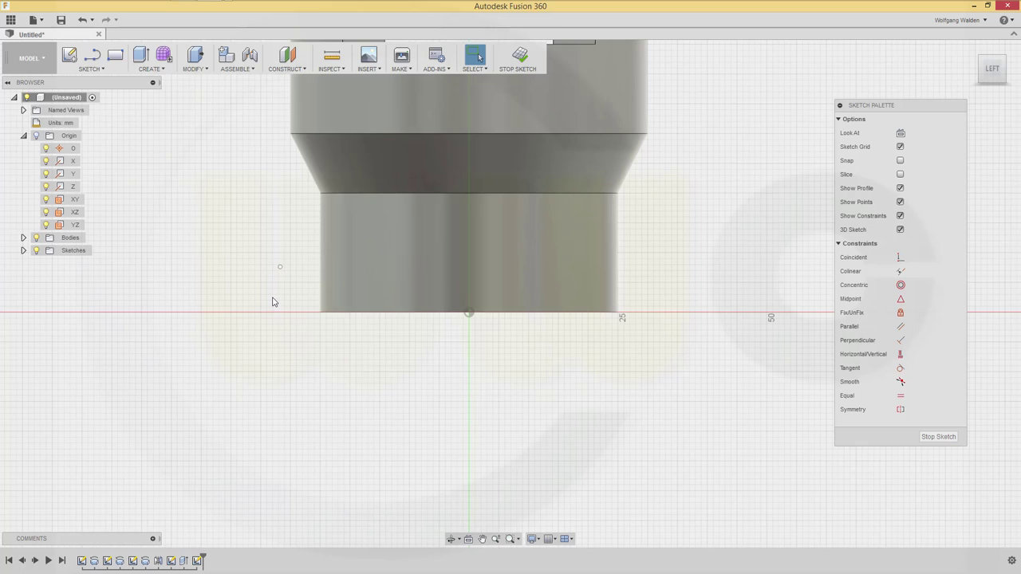
- Dimension the point 25 mm horizontally from the centre vertex
key(d)
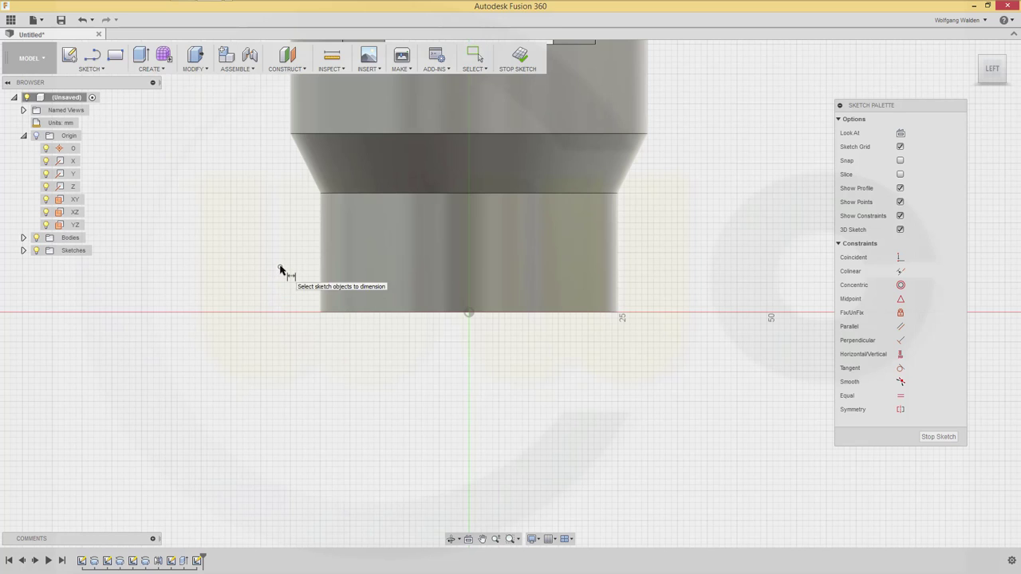
key(Escape)
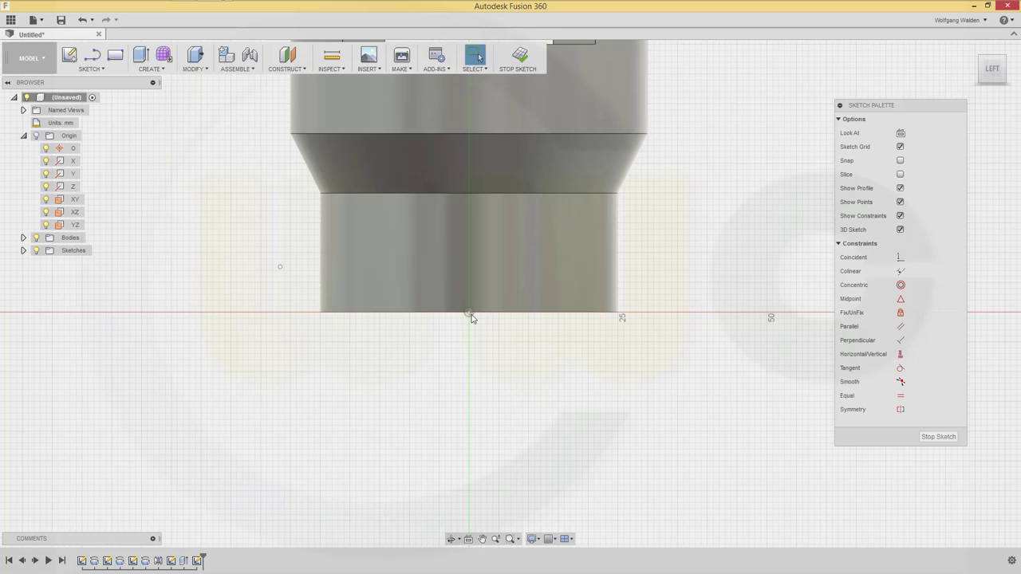
click(471, 315)
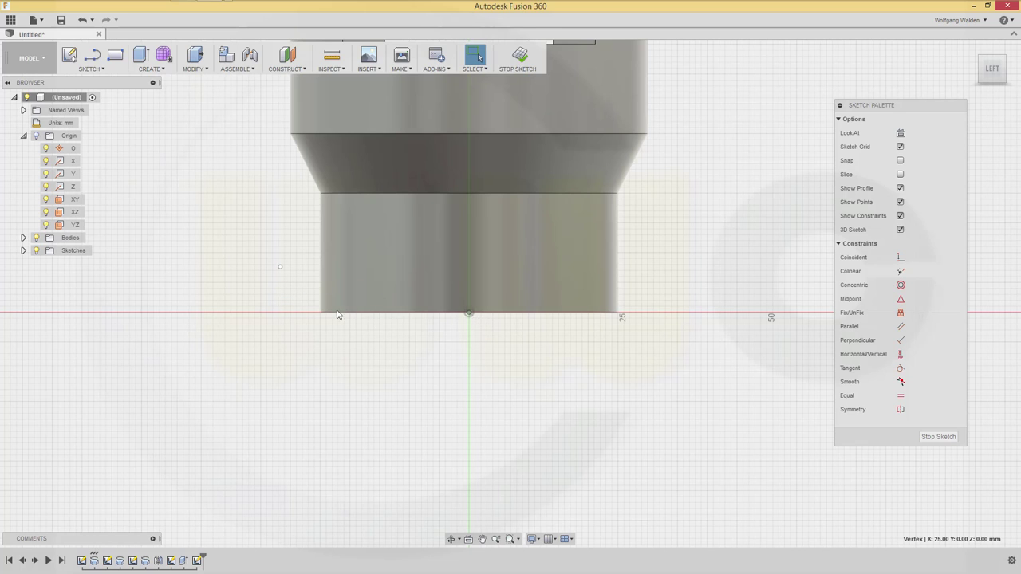
ctrl+click(281, 269)
key(d)
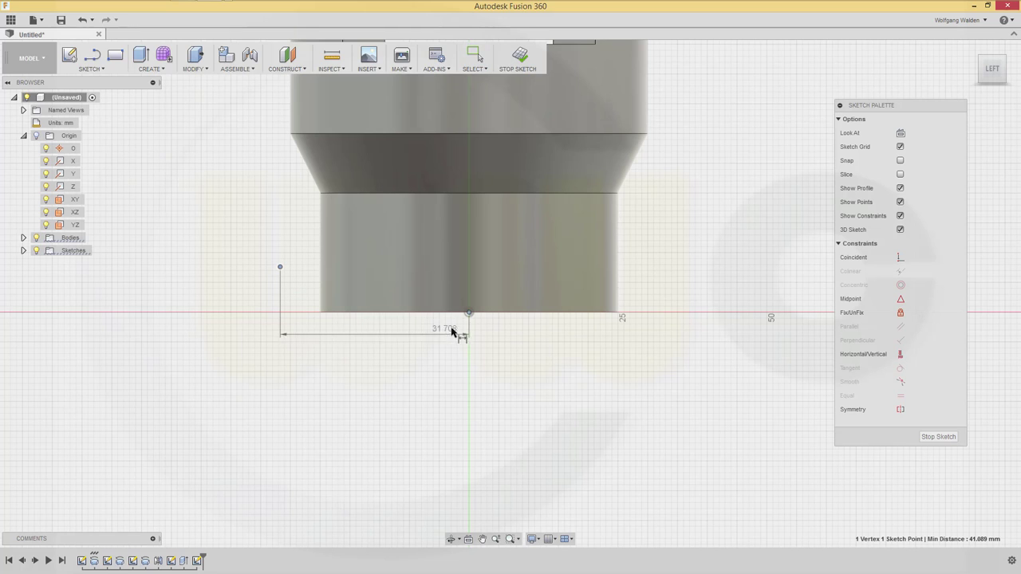
click(431, 351)
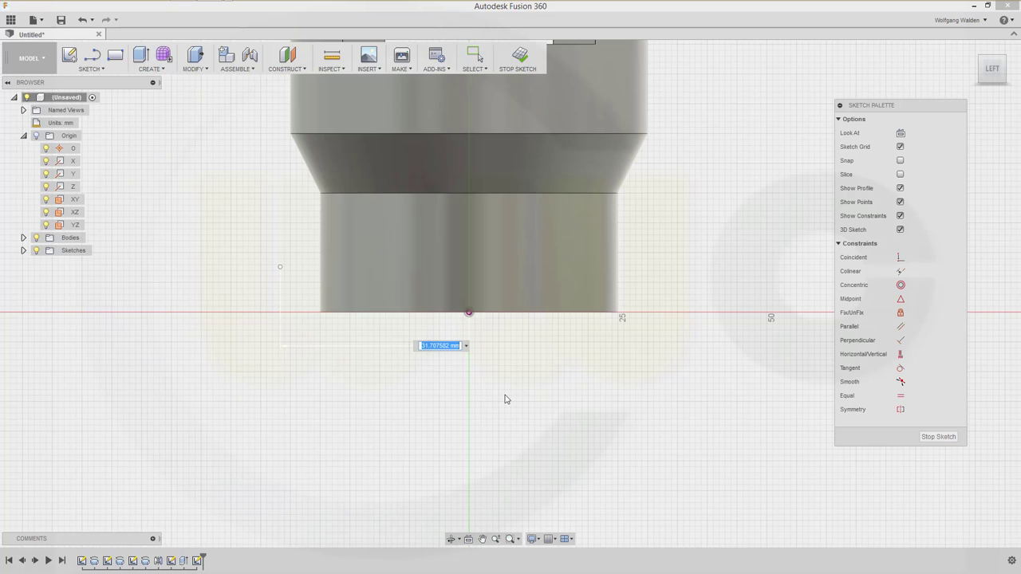
text(25)
key(Return)
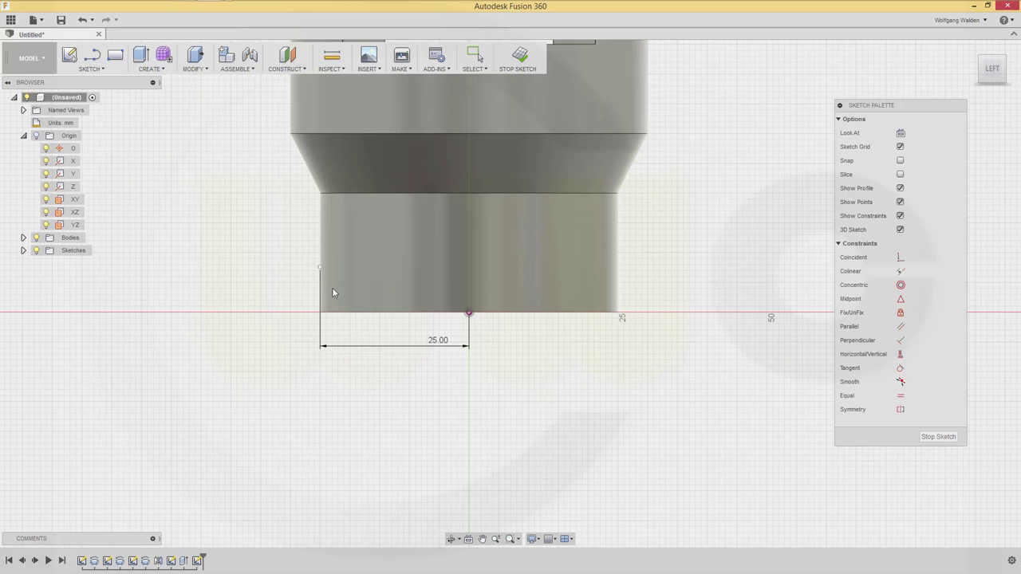
key(Escape)
- Dimension the point 12 mm above the base vertex and finish the sketch
click(319, 268)
click(469, 313)
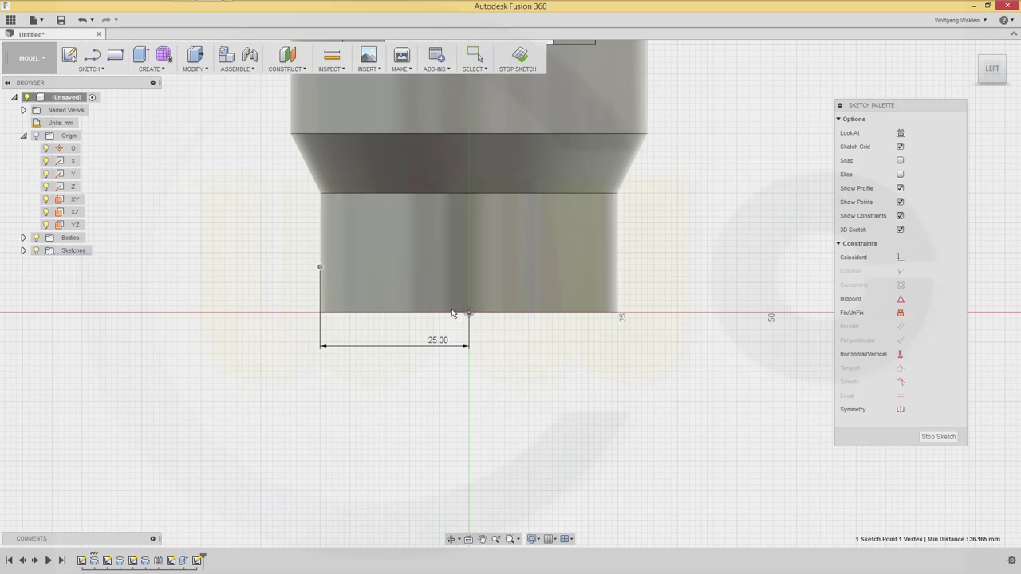
click(275, 297)
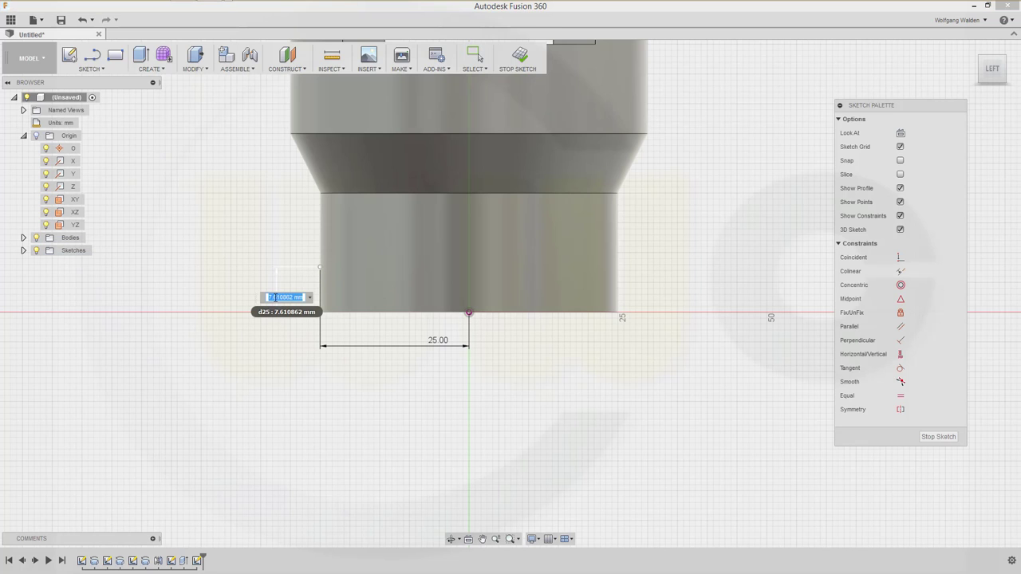
text(12)
key(Return)
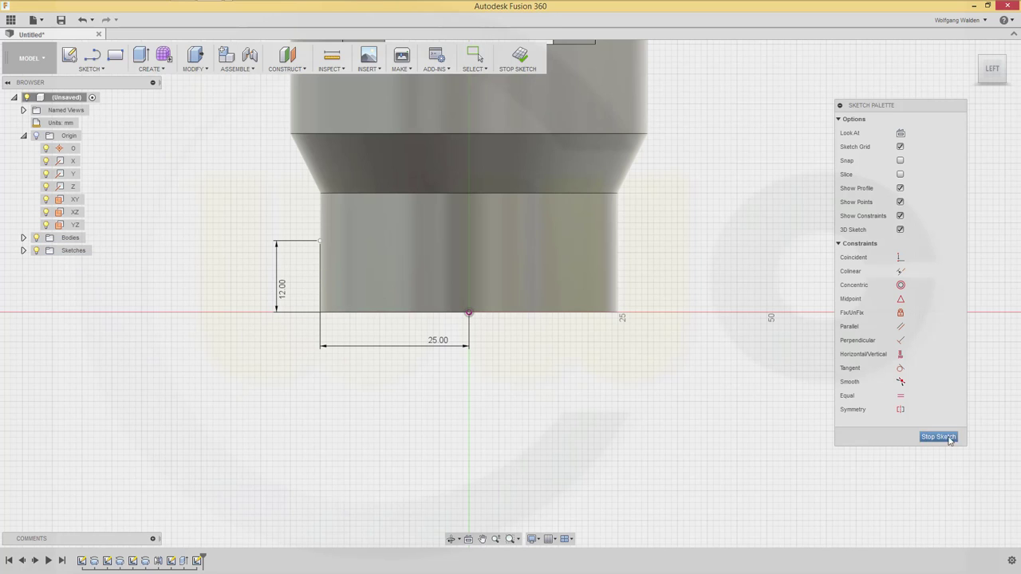
click(938, 436)
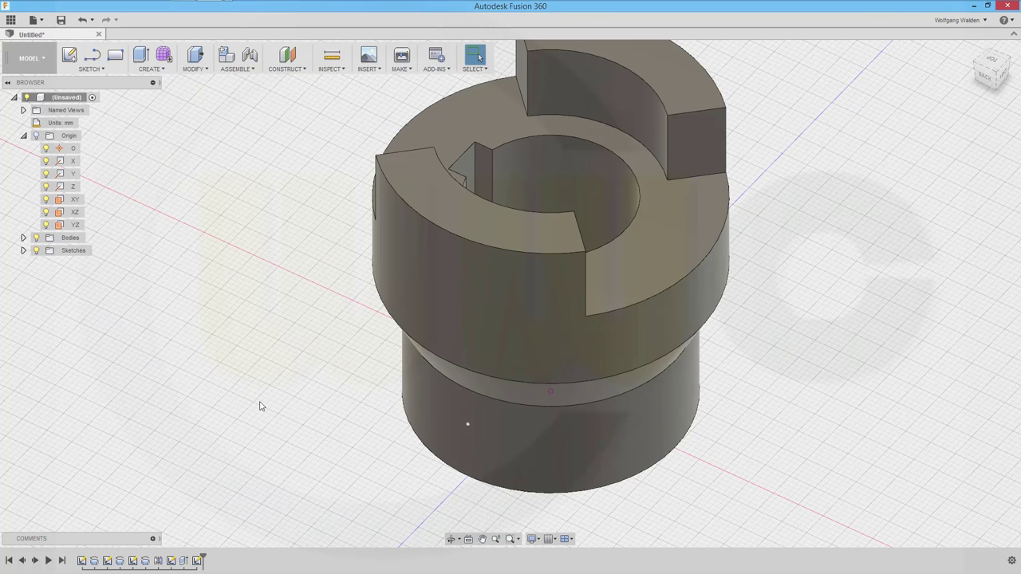
- Create a Point at Vertex construction point on the sketch point at the lower cylinder
middle_drag(341, 344, 335, 285)
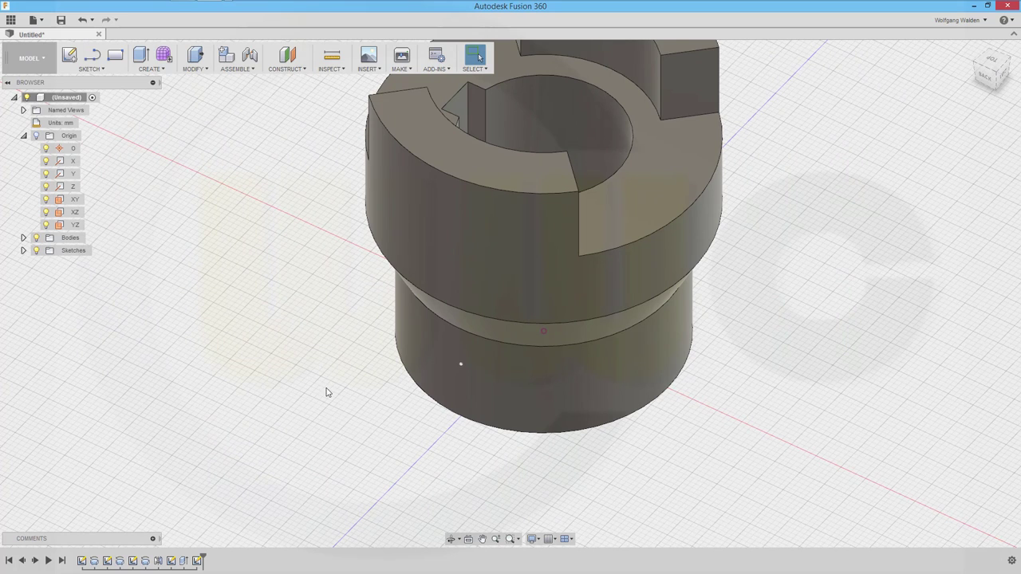
middle_drag(324, 374, 303, 392)
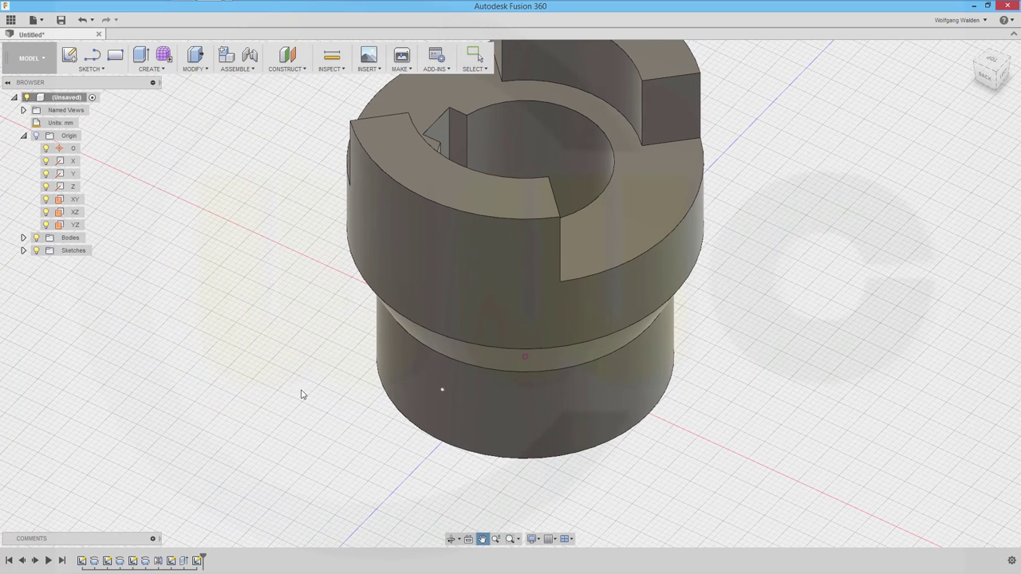
click(307, 70)
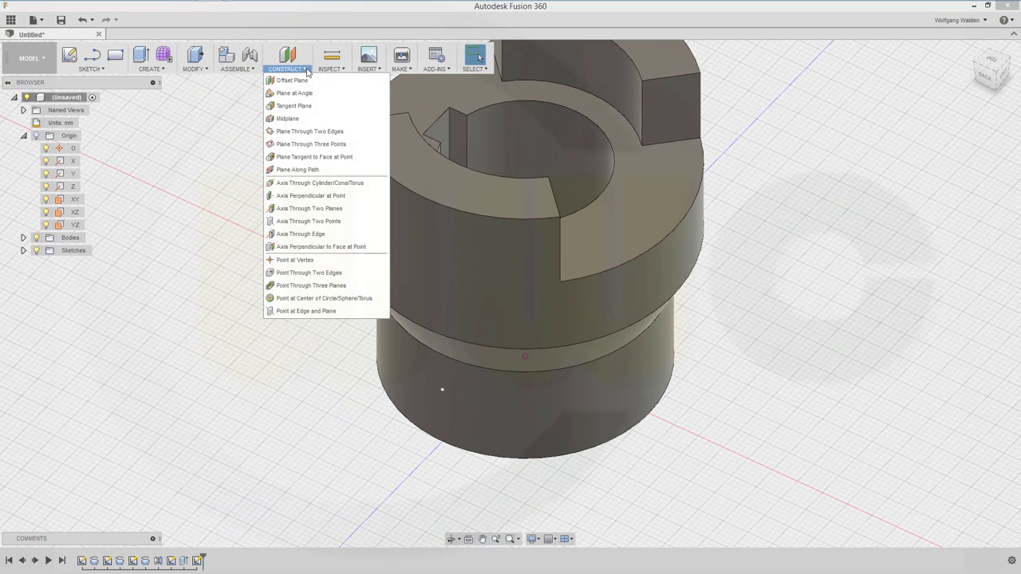
click(296, 261)
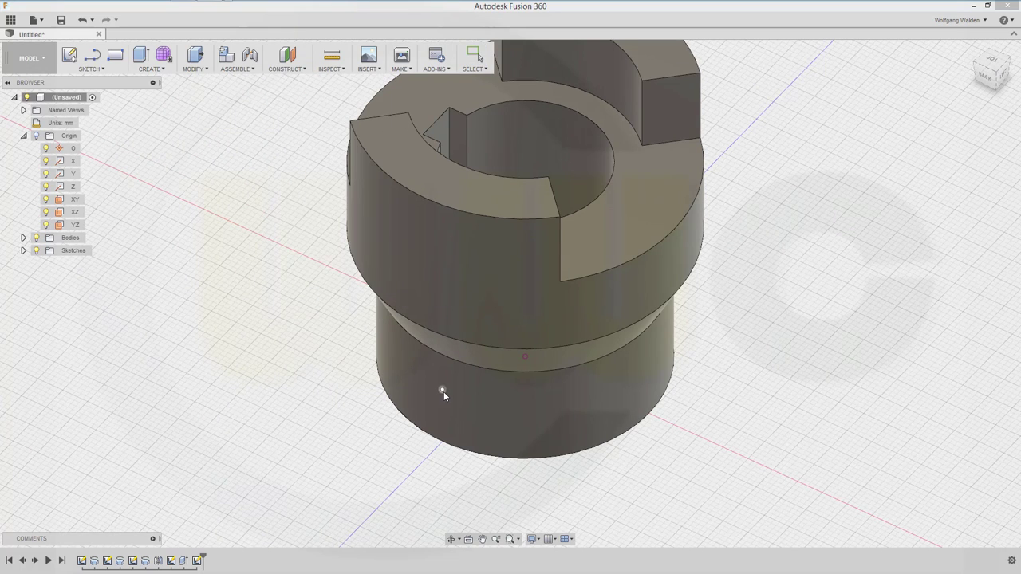
click(442, 390)
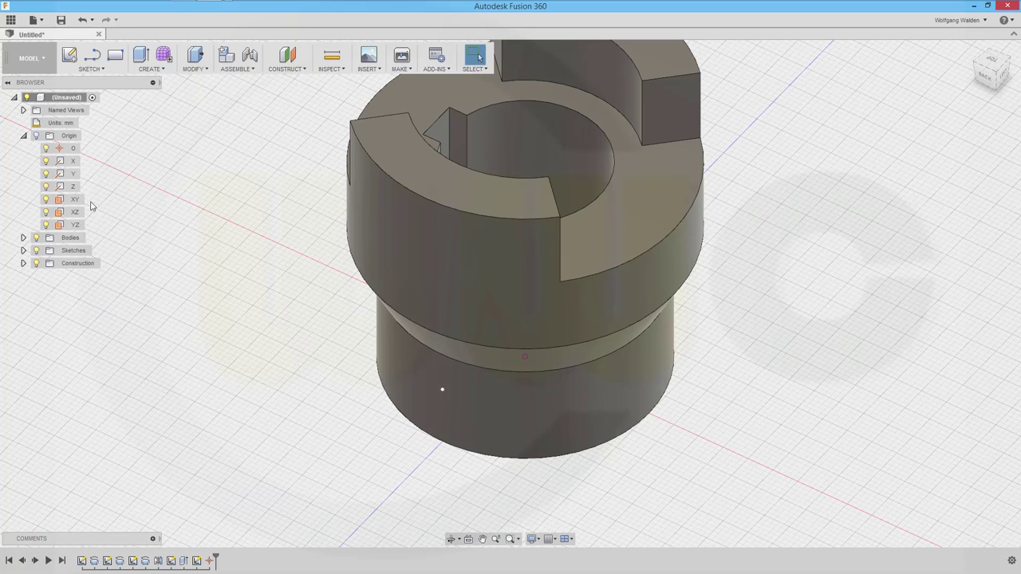
- Hide the profile of Sketch5 in the browser
click(24, 251)
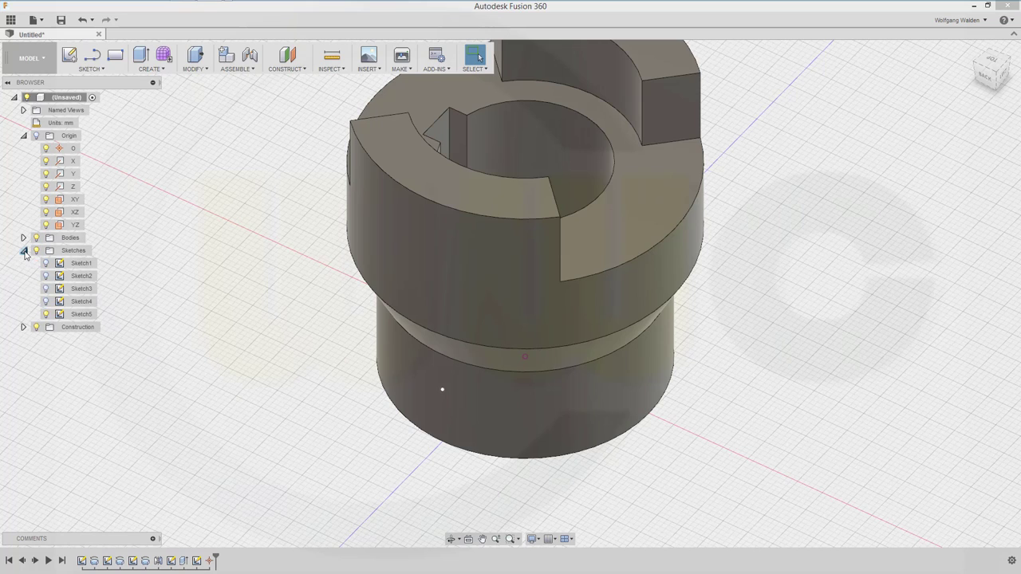
right_click(89, 314)
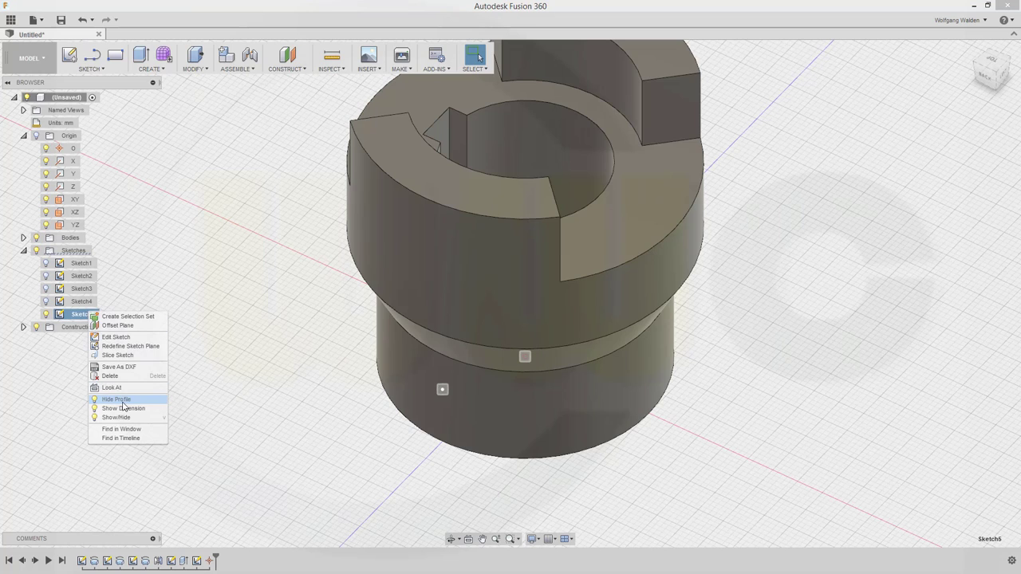
click(123, 402)
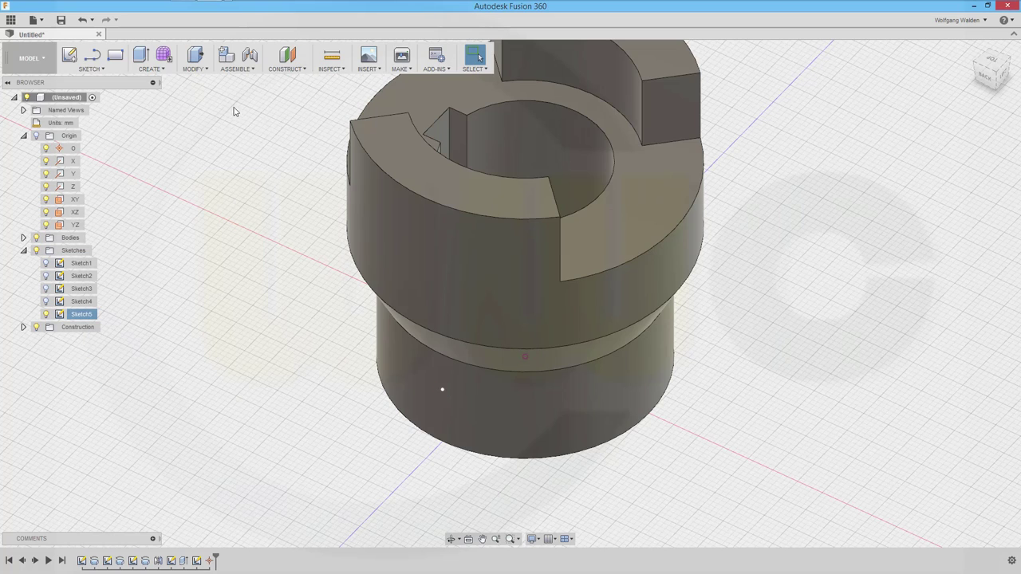
- Cancel a first hole placed on the cylinder, reveal Point1 under Construction, and restart Hole
click(162, 70)
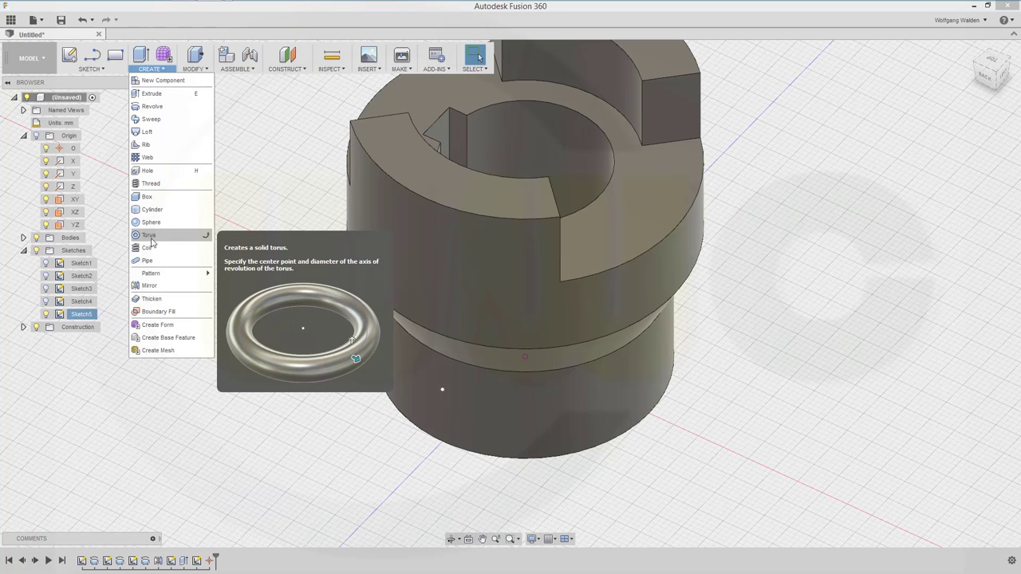
click(150, 171)
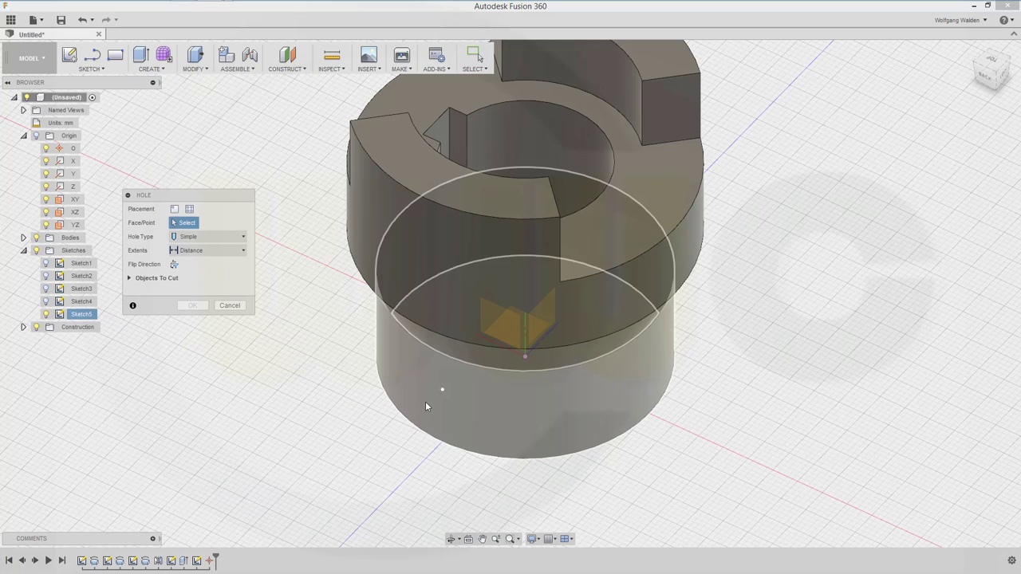
click(439, 390)
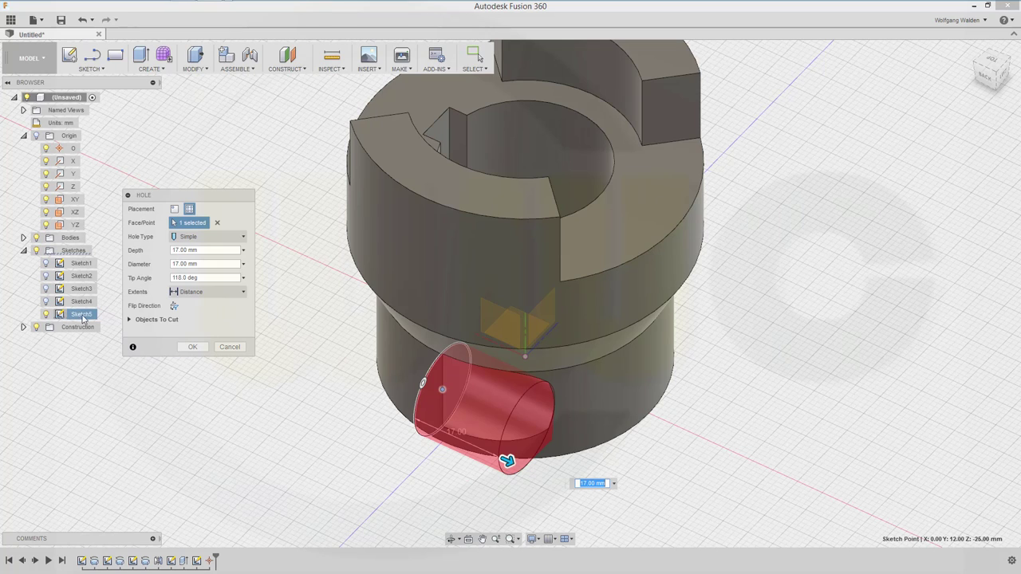
click(230, 347)
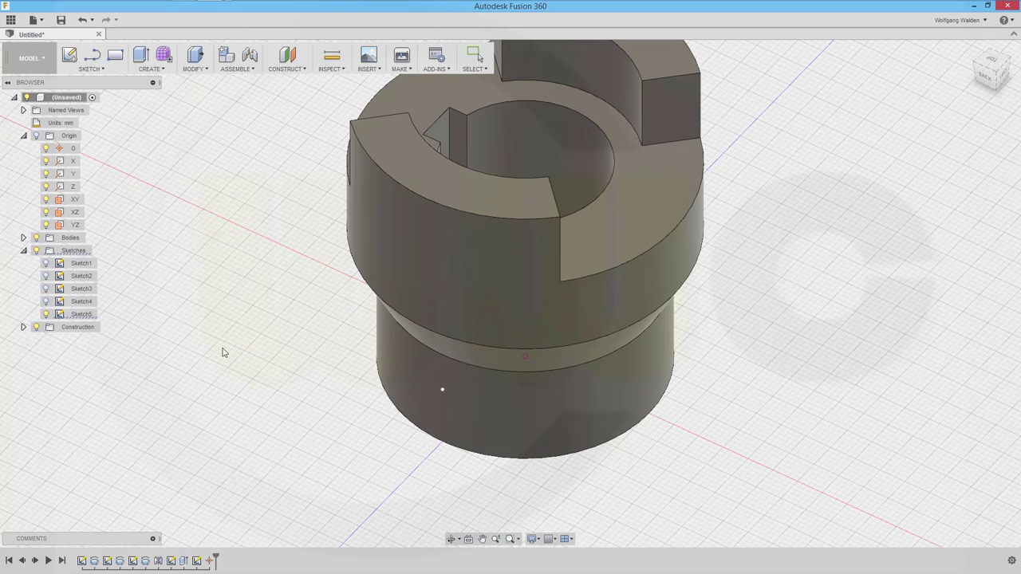
click(23, 328)
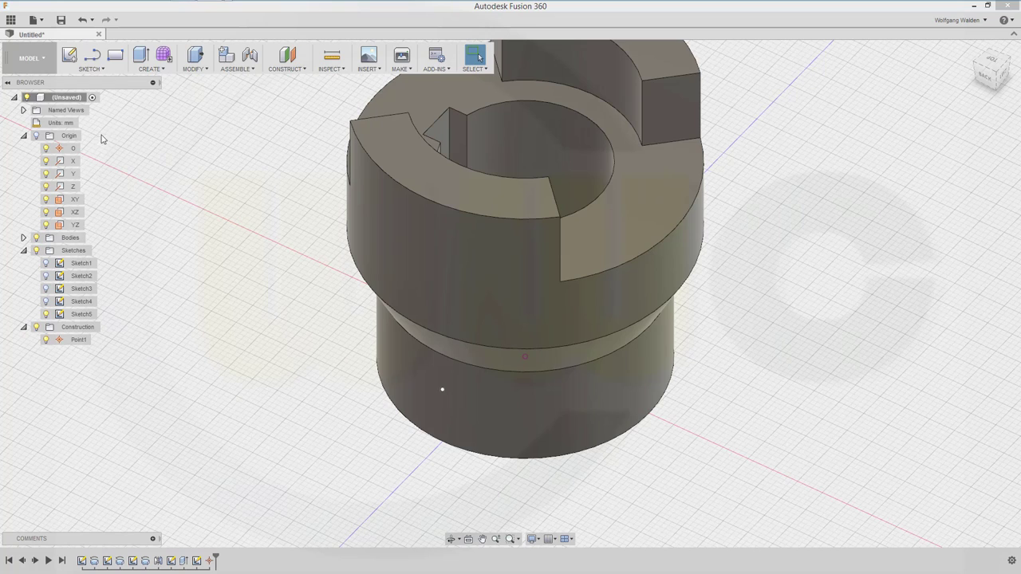
key(h)
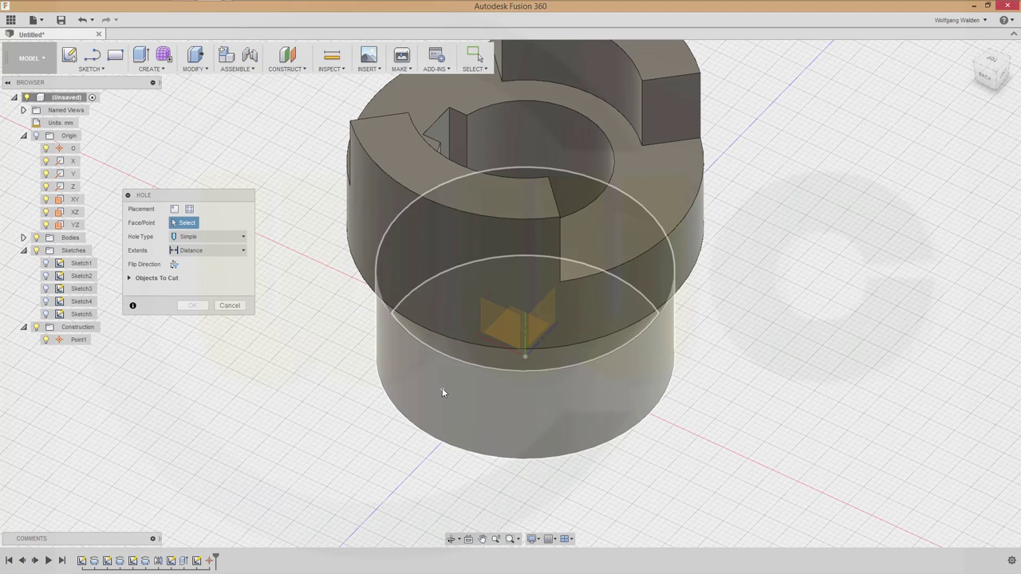
- Drill an 8 mm hole with extent To from the lower cylinder face into the bore
click(443, 390)
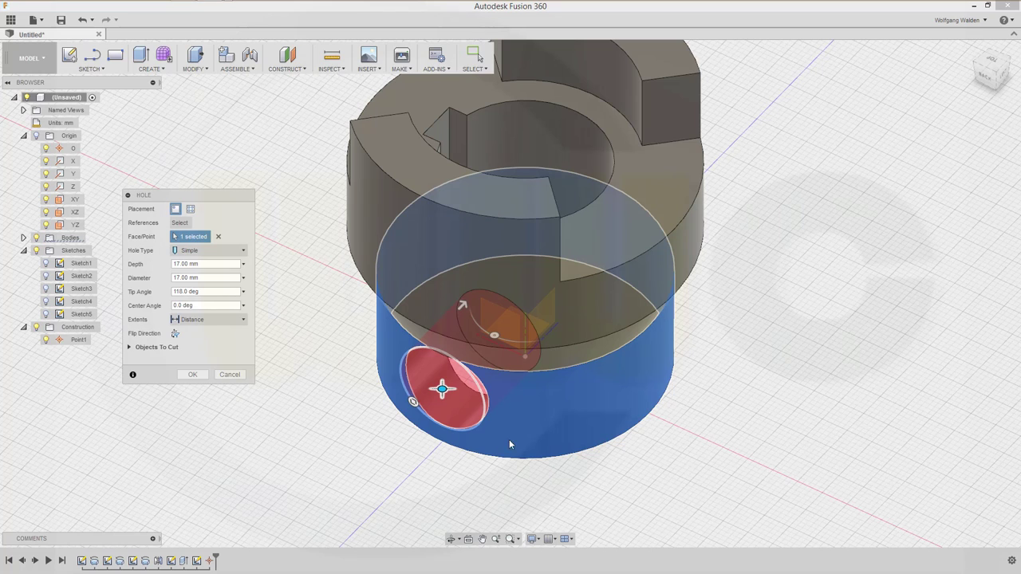
click(214, 278)
text(8)
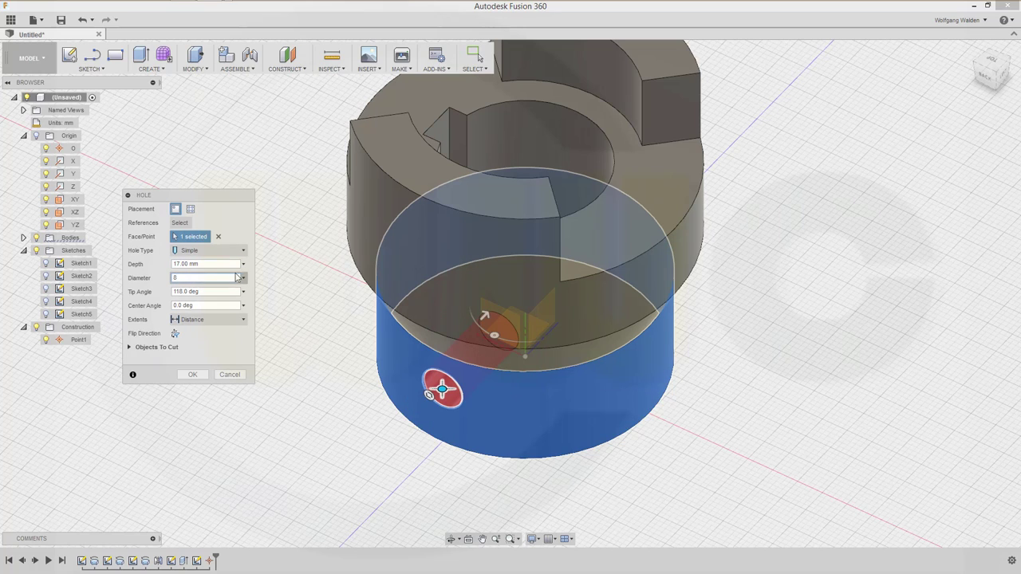
click(244, 265)
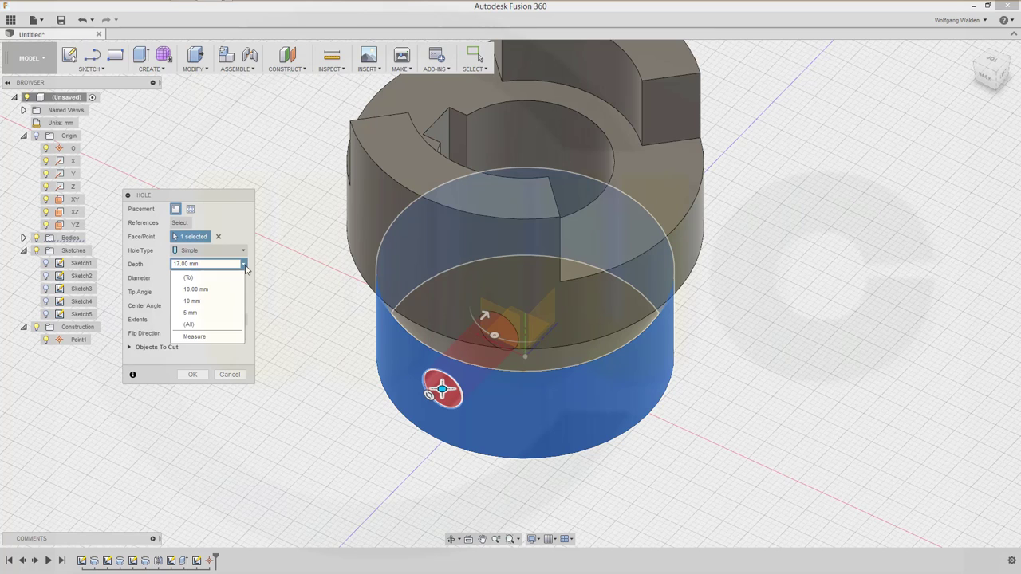
click(245, 267)
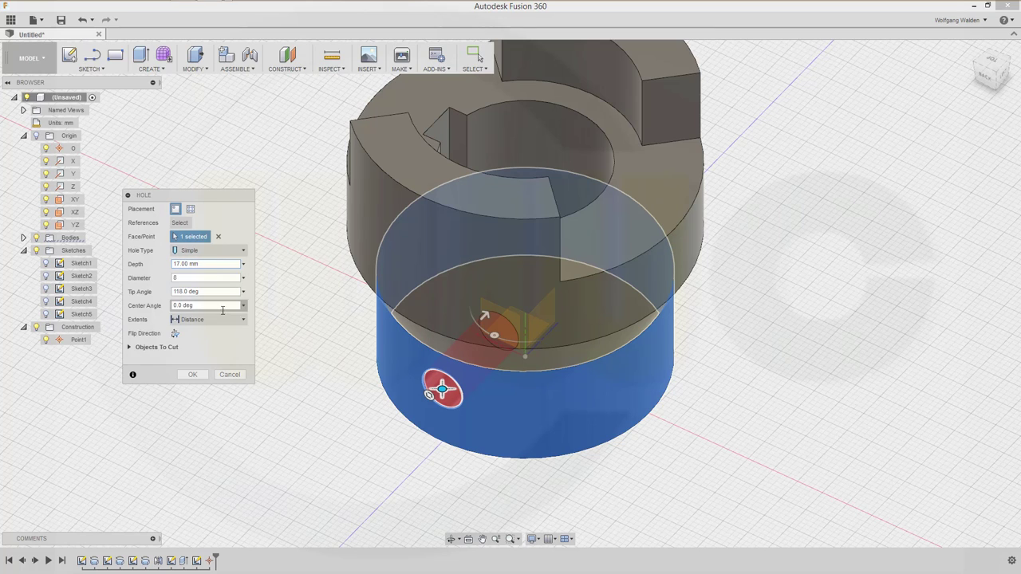
click(245, 322)
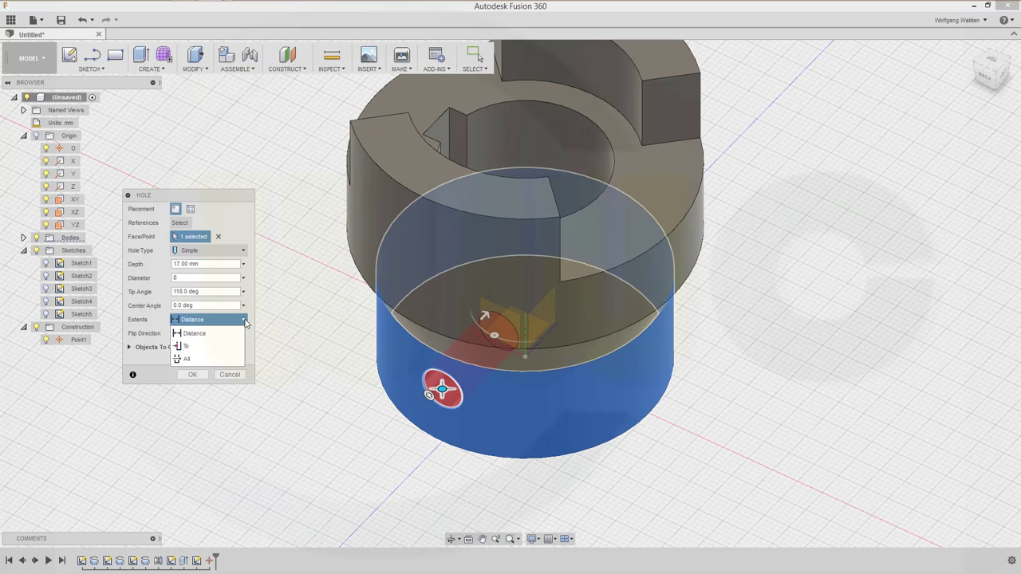
click(212, 345)
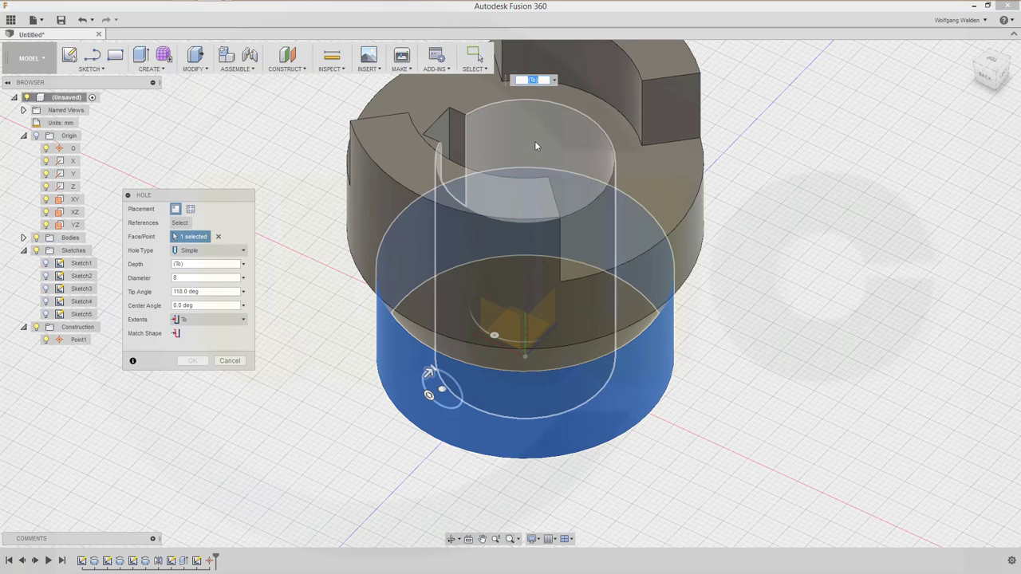
click(535, 143)
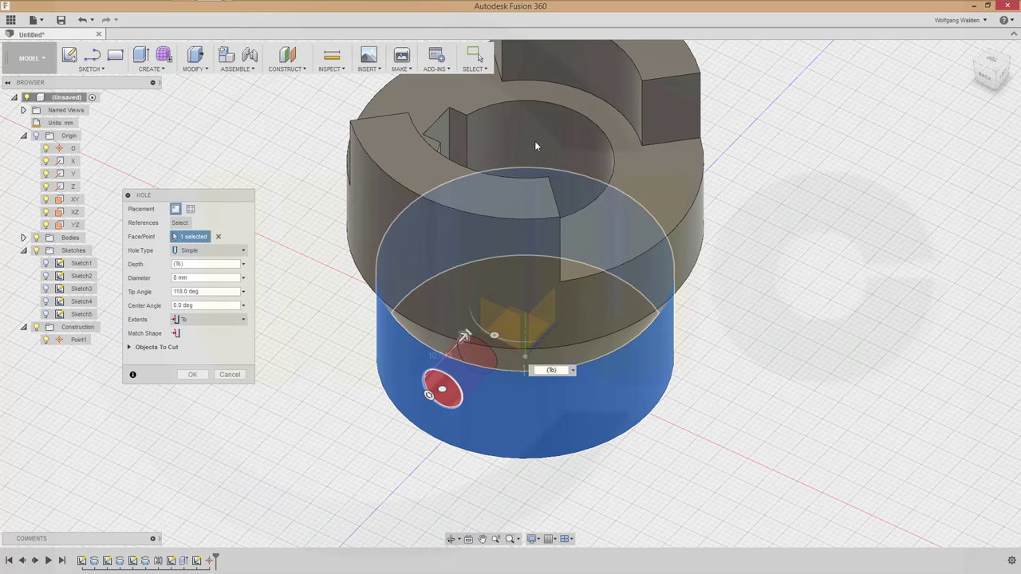
click(192, 374)
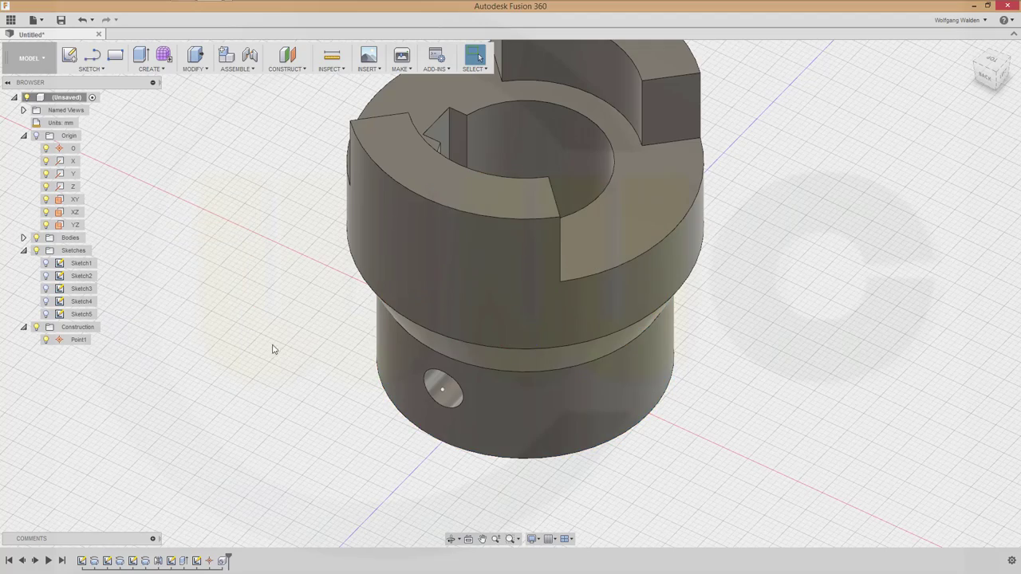
mouse_move(191, 367)
shift+middle_down()
mouse_move(198, 346)
mouse_move(187, 332)
mouse_move(192, 342)
mouse_move(224, 312)
mouse_move(221, 335)
shift+middle_up()
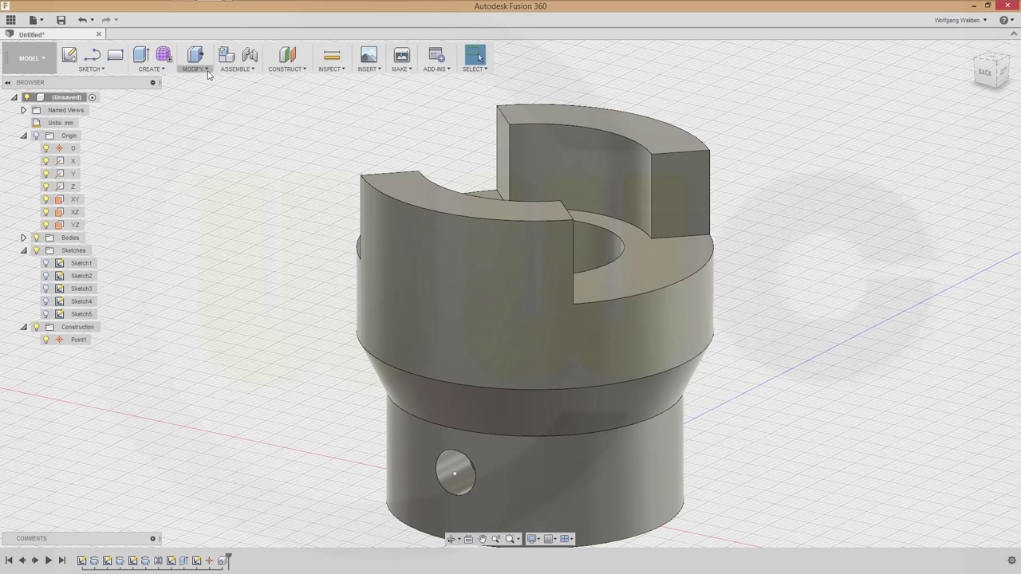
- Chamfer the front and back top arc edges and the bottom circular edge by 2 mm
click(209, 74)
click(201, 119)
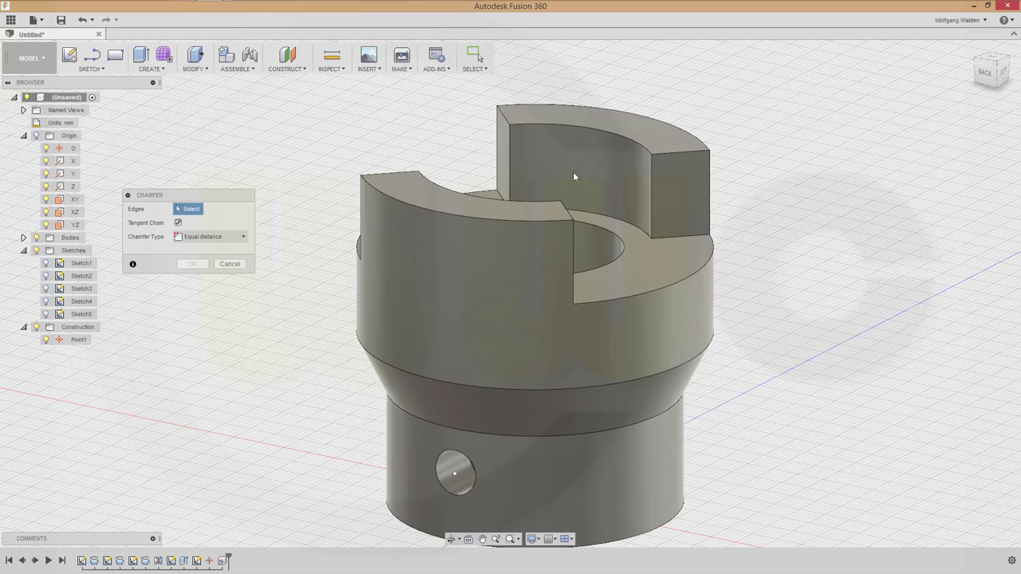
click(478, 218)
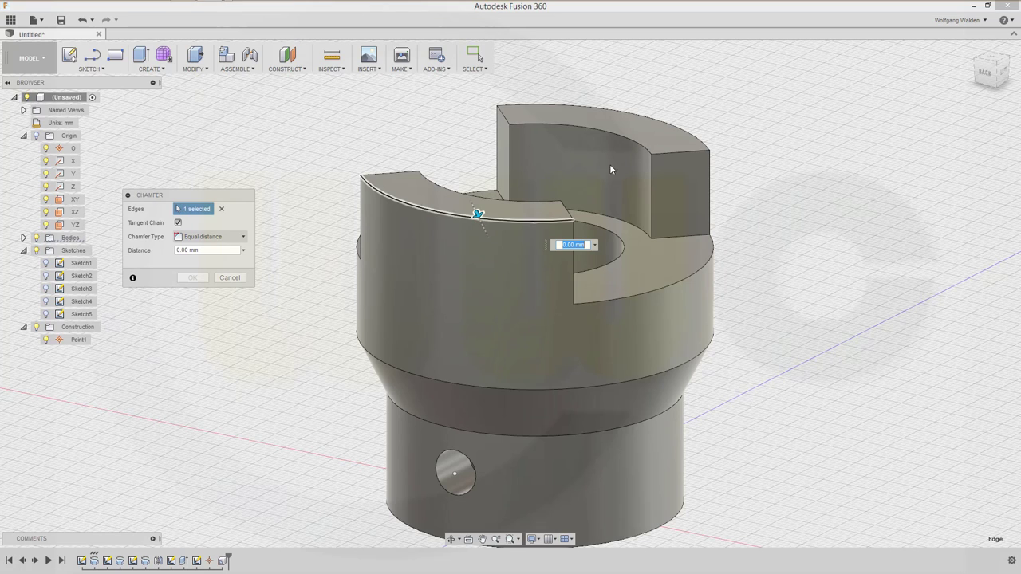
click(668, 126)
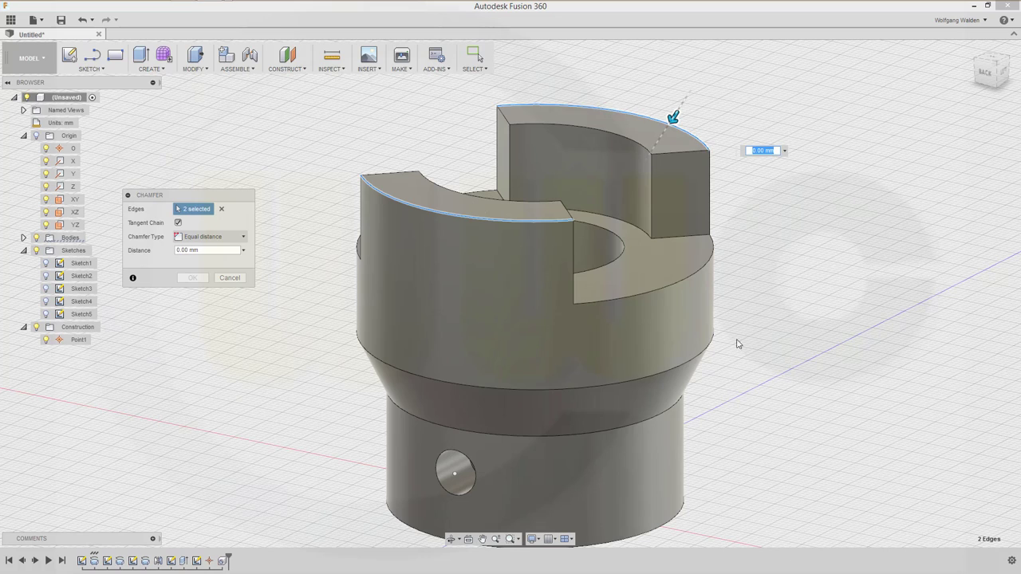
click(597, 546)
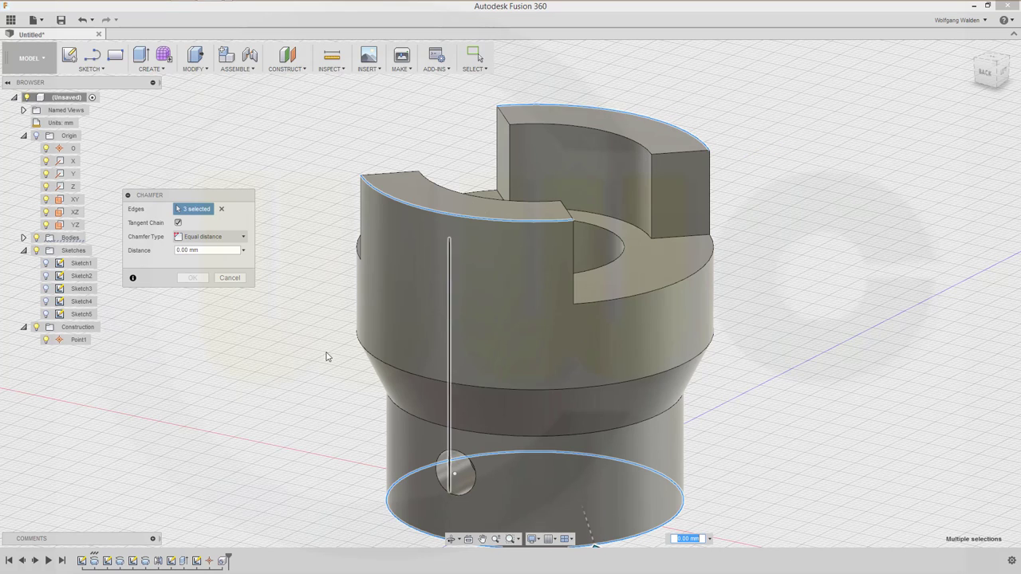
click(206, 252)
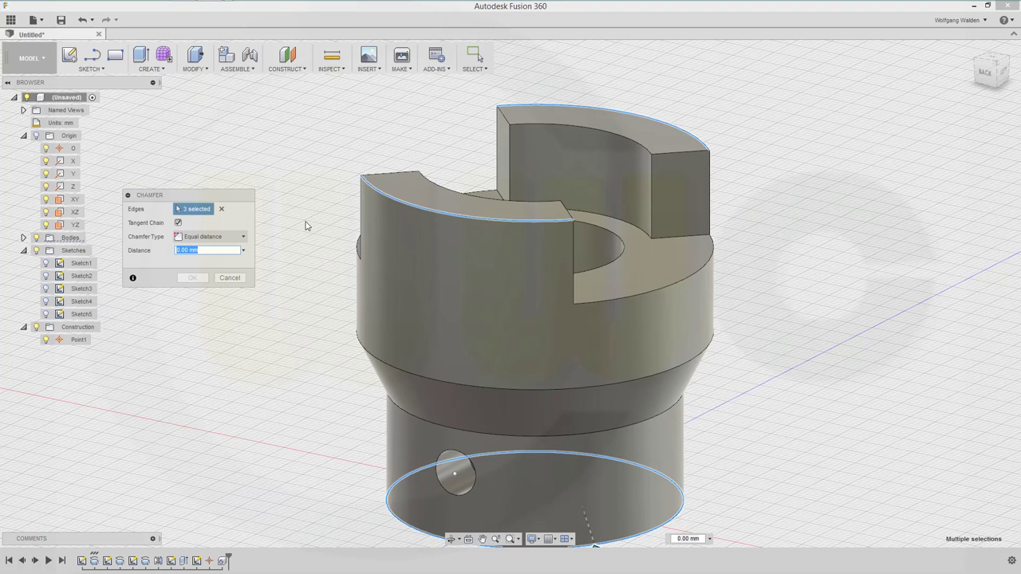
text(2)
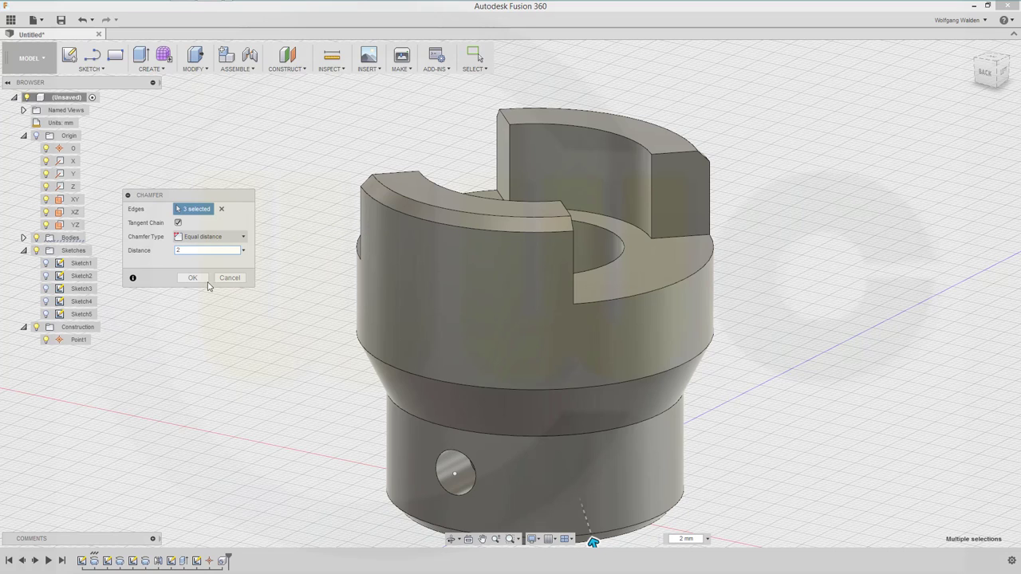
click(193, 277)
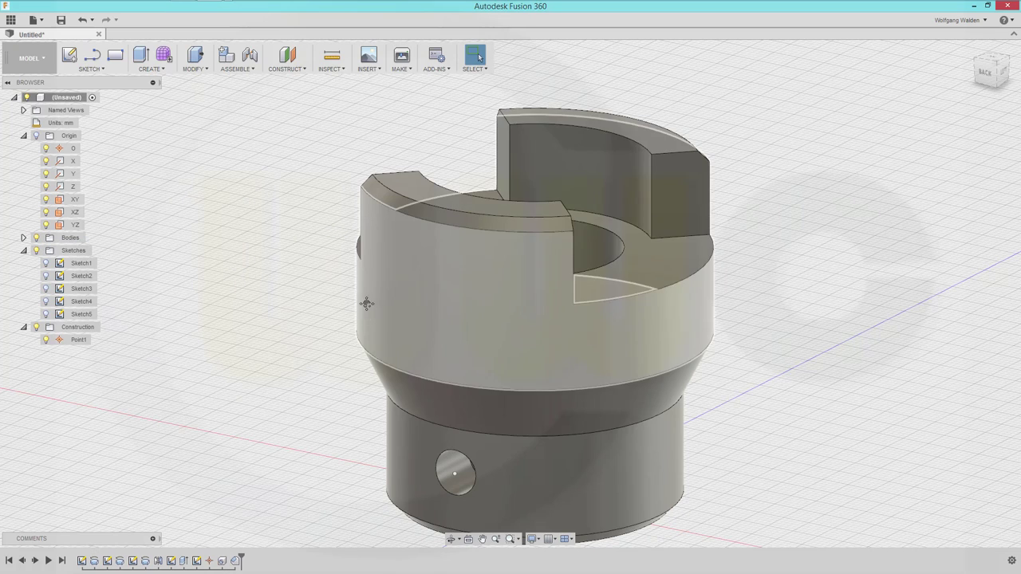
mouse_move(366, 303)
shift+middle_down()
mouse_move(374, 255)
mouse_move(298, 263)
mouse_move(282, 253)
mouse_move(286, 279)
mouse_move(289, 260)
mouse_move(258, 292)
mouse_move(282, 292)
shift+middle_up()
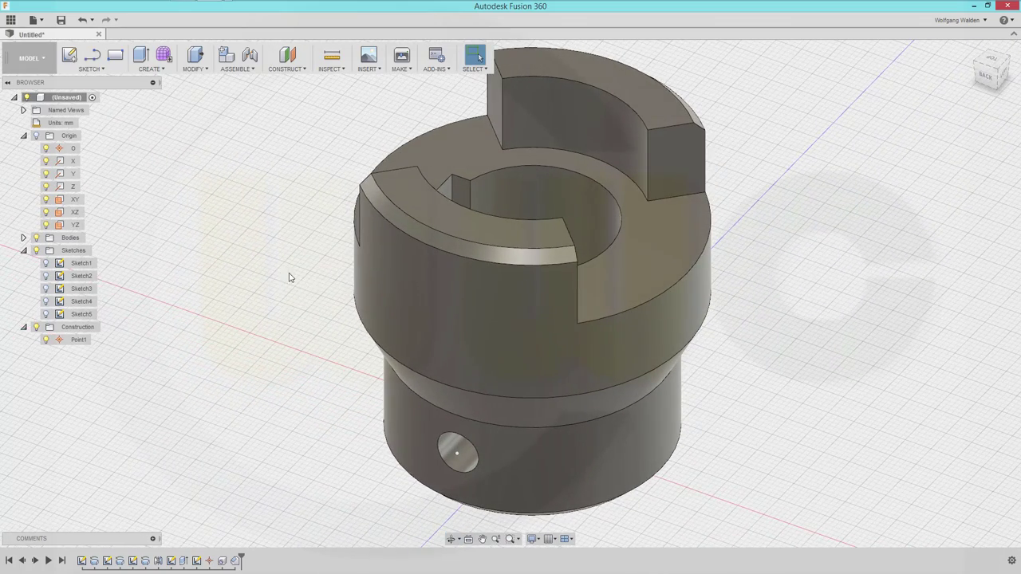